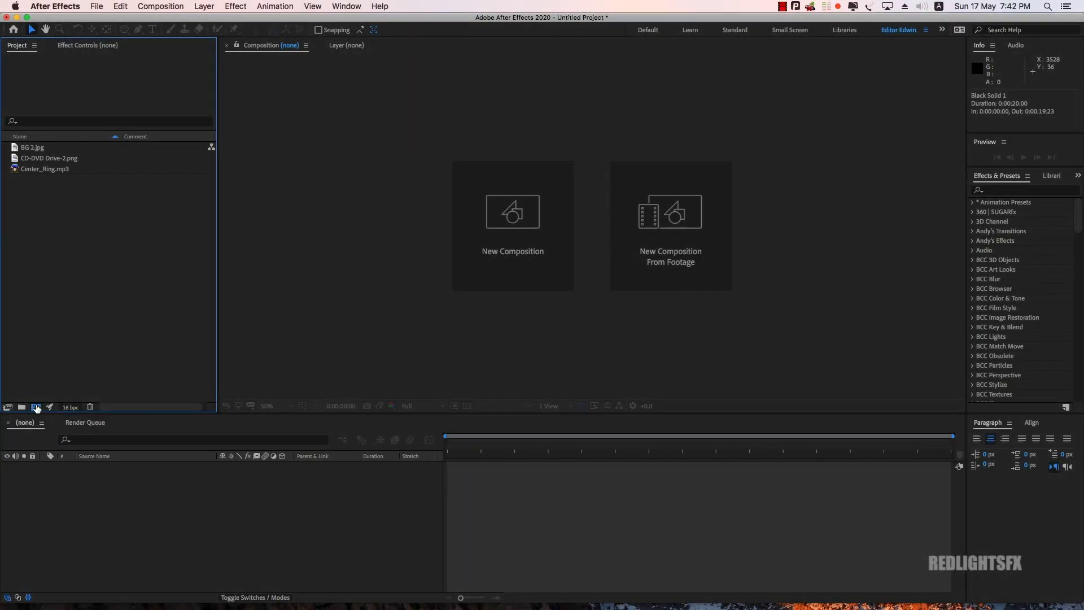
# Create a composition named Master with the HDTV 1080 24 preset and a 0:00:20:00 duration
pyautogui.click(36, 407)
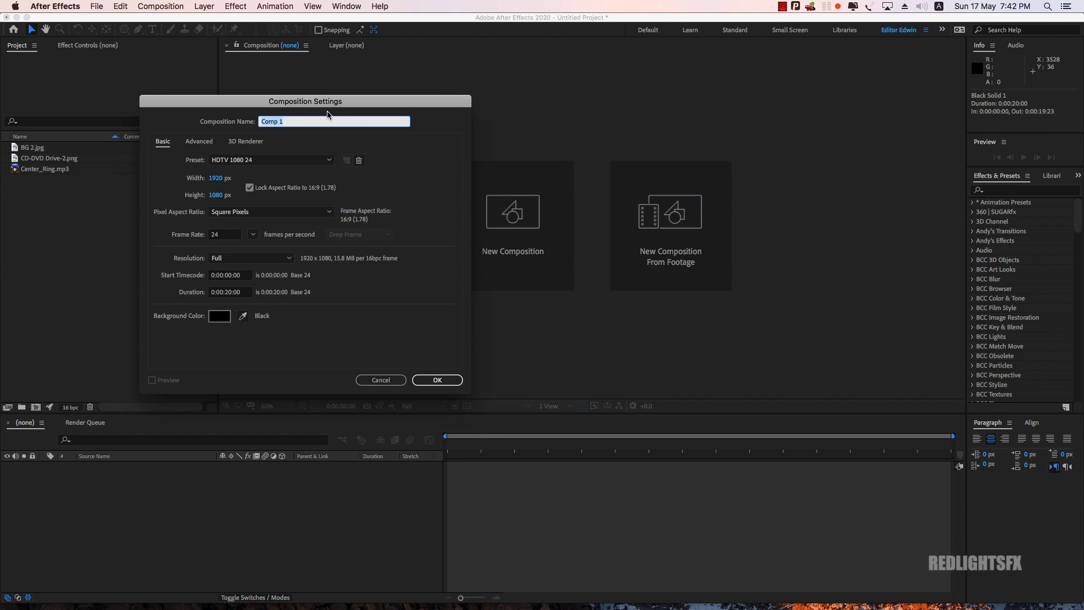
pyautogui.write('Master')
pyautogui.click(271, 160)
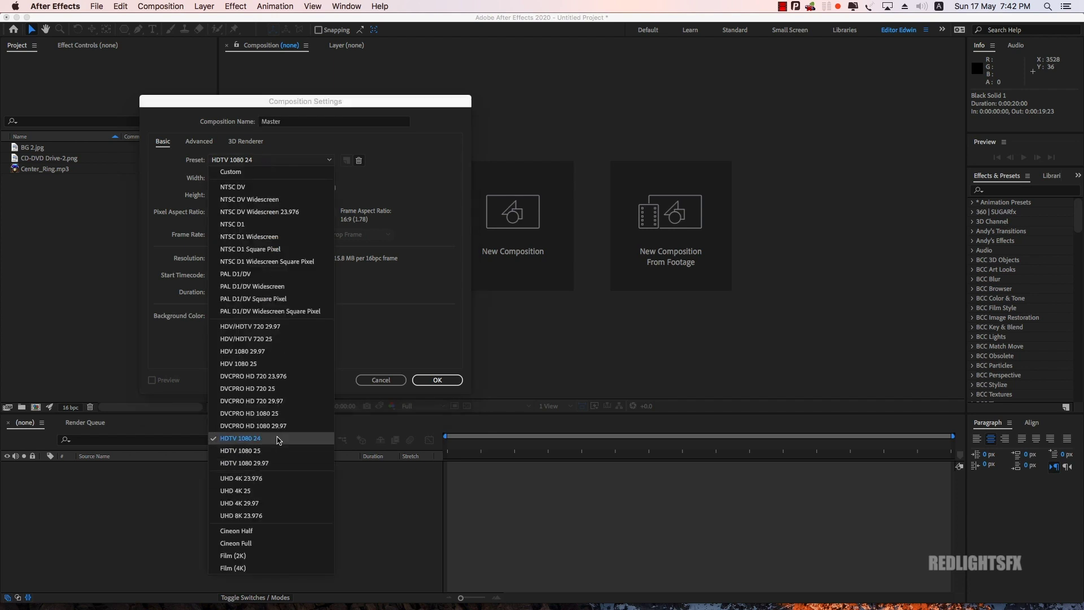
pyautogui.click(277, 440)
pyautogui.click(230, 294)
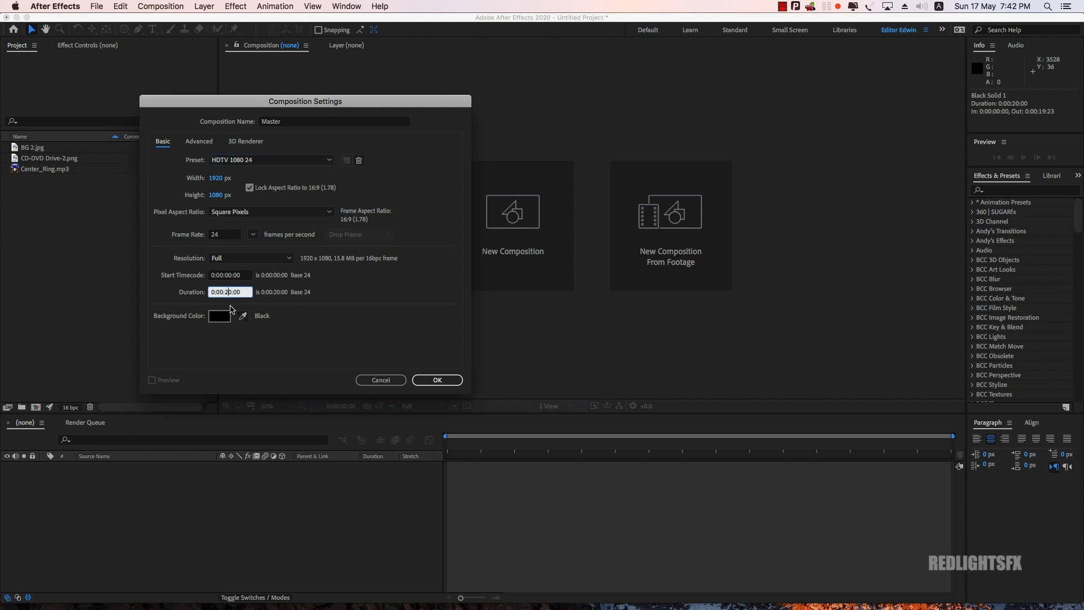
pyautogui.click(437, 380)
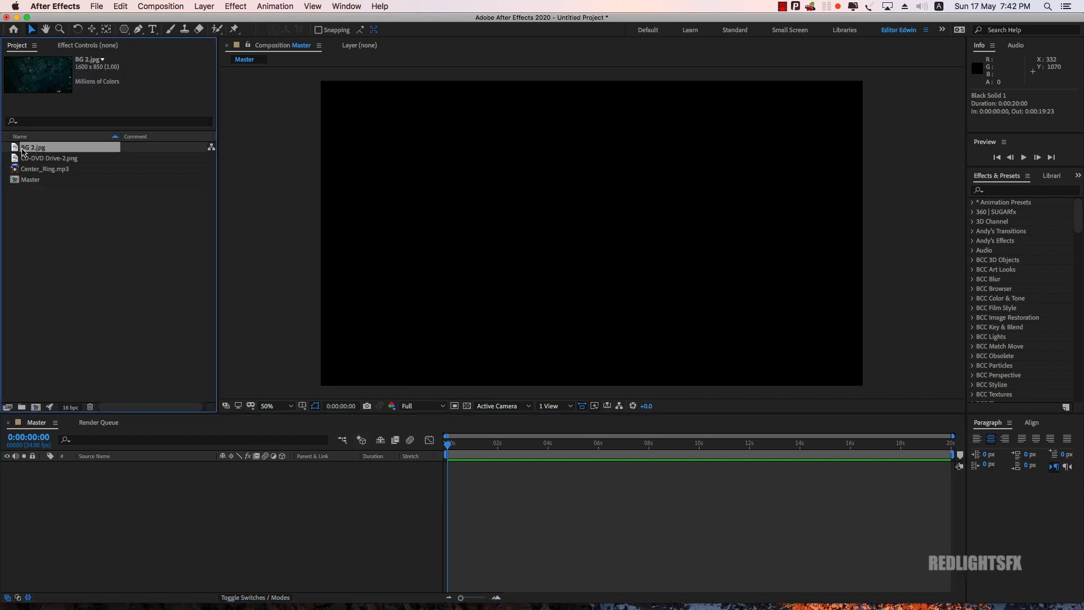
# Add BG 2.jpg to the Master timeline and scale it to 130% so it fills the frame
pyautogui.moveTo(34, 152); pyautogui.dragTo(72, 195)
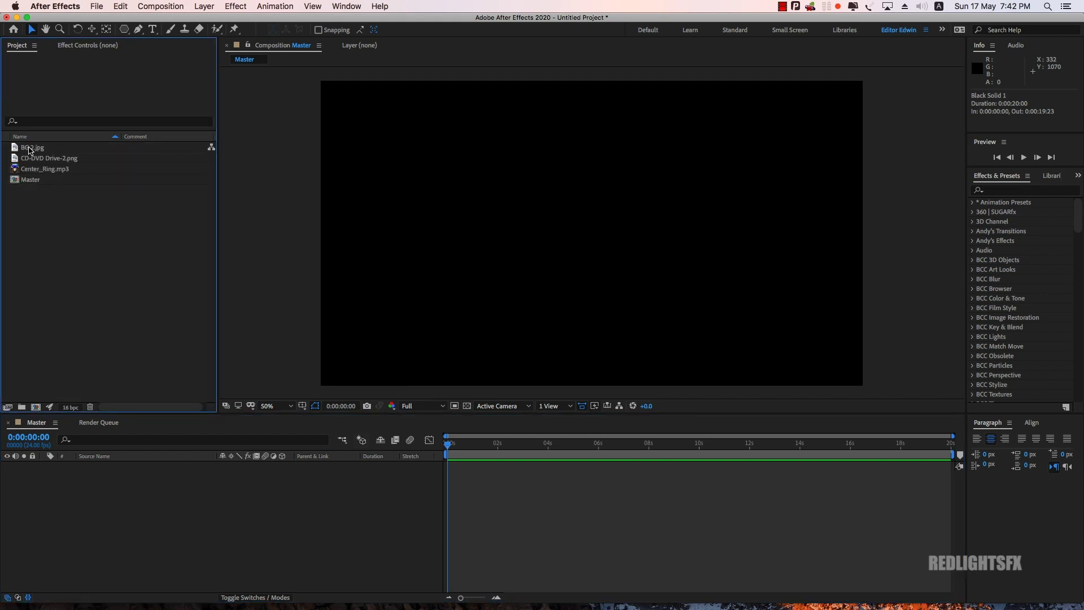
pyautogui.moveTo(30, 151); pyautogui.dragTo(148, 502)
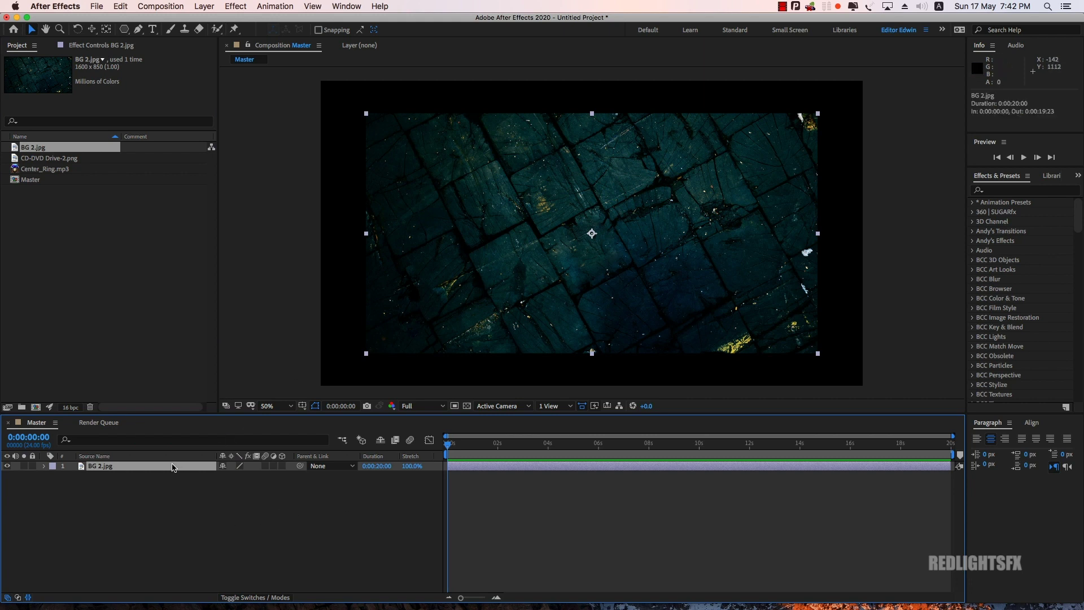
pyautogui.press('s')
pyautogui.click(253, 475)
pyautogui.write('0')
pyautogui.press('Return')
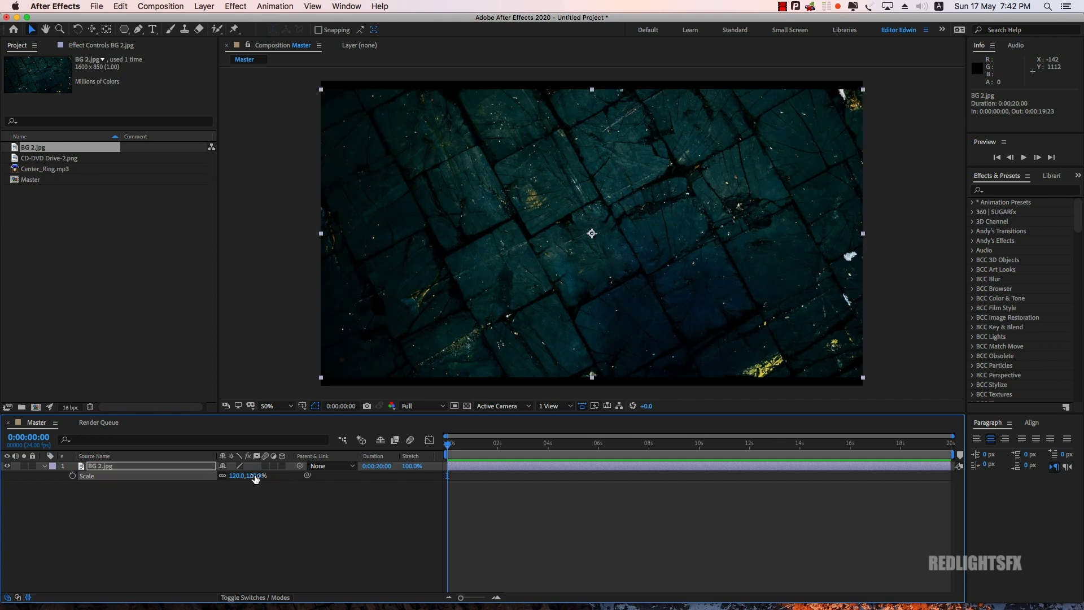
pyautogui.click(268, 478)
pyautogui.press('Return')
pyautogui.click(270, 534)
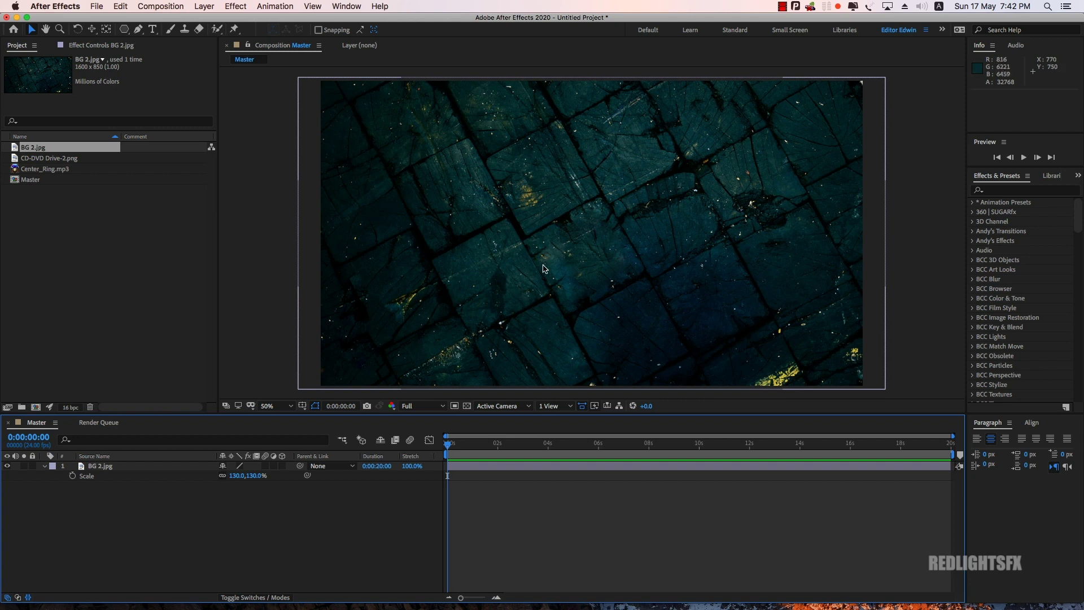
# Draw a wide rectangle above the frame centre and set its fill to None
pyautogui.click(125, 30)
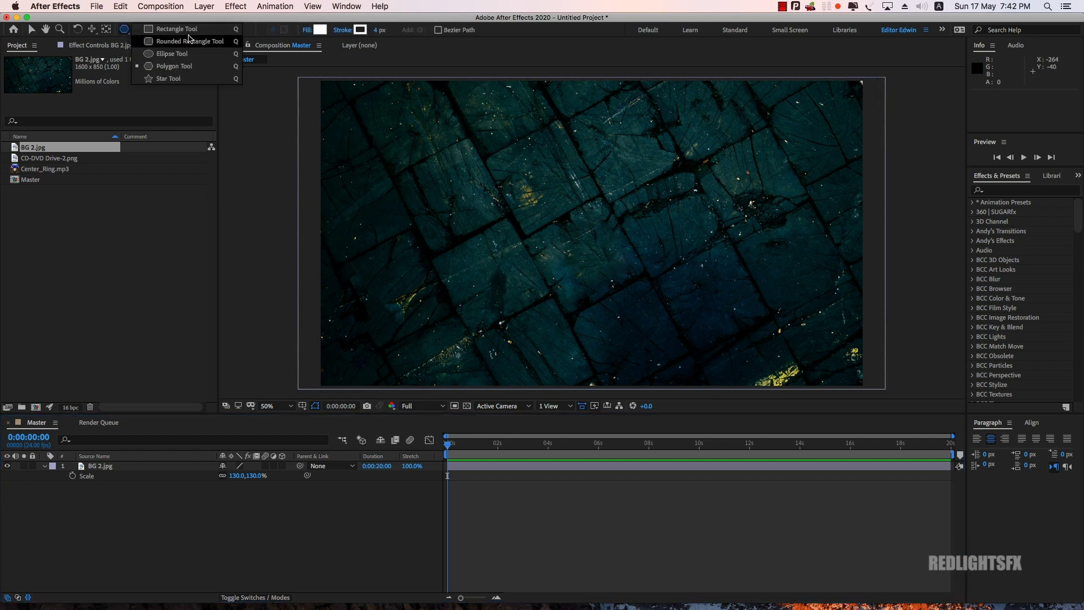
pyautogui.moveTo(125, 29); pyautogui.dragTo(161, 34)
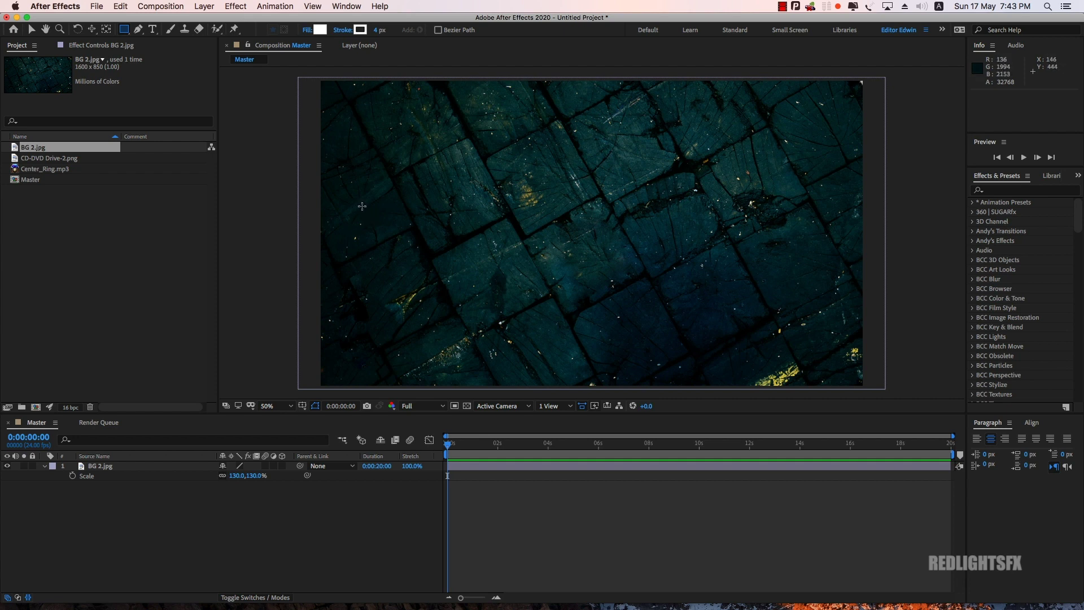
pyautogui.moveTo(359, 197)
pyautogui.mouseDown()
pyautogui.moveTo(804, 227)
pyautogui.moveTo(831, 216)
pyautogui.mouseUp()
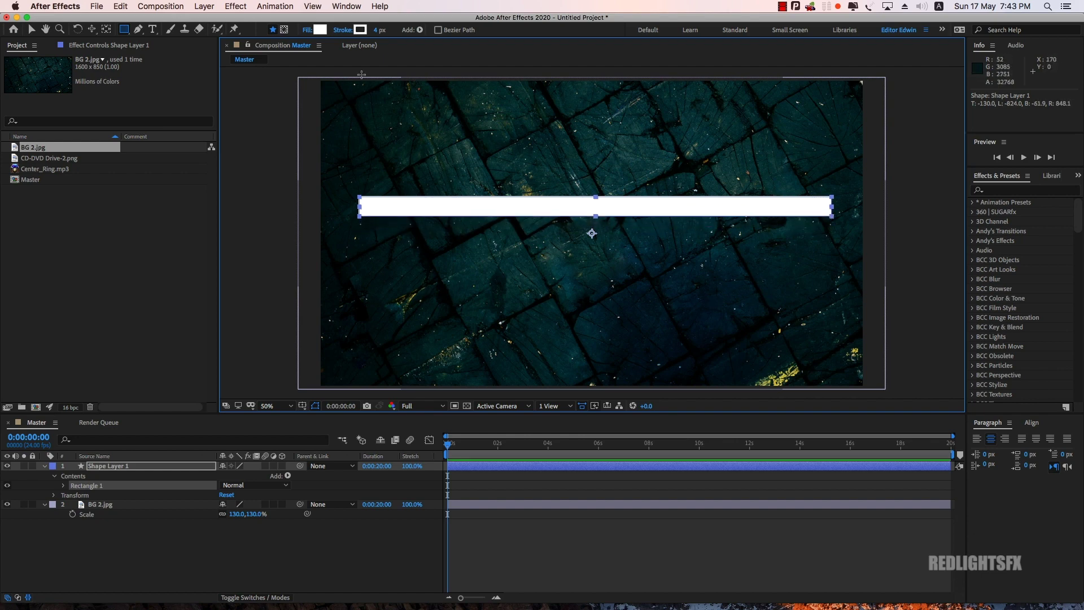
pyautogui.click(307, 30)
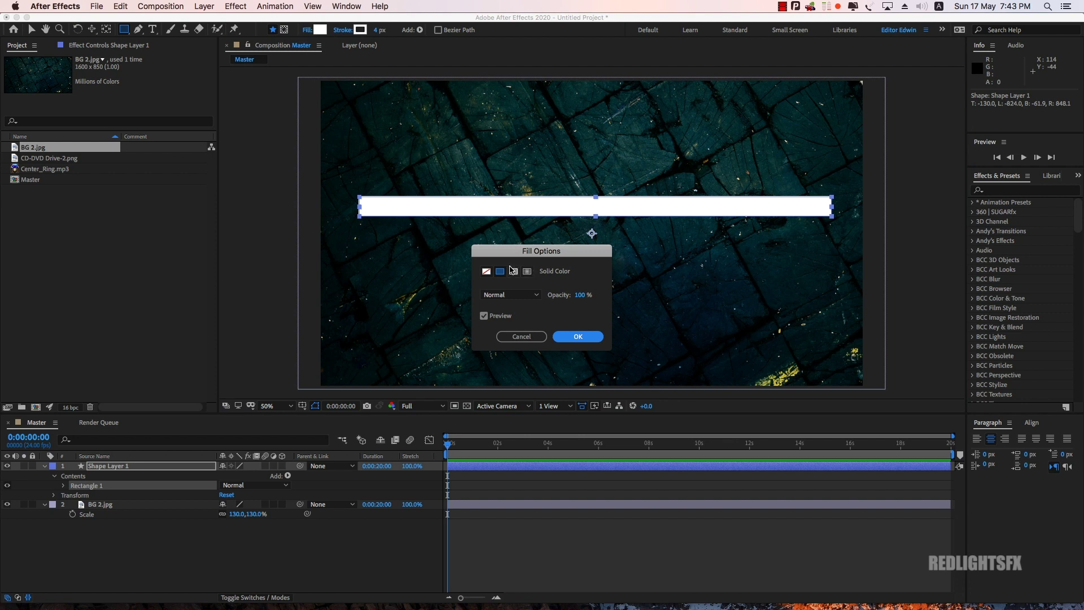
pyautogui.click(486, 271)
pyautogui.click(576, 337)
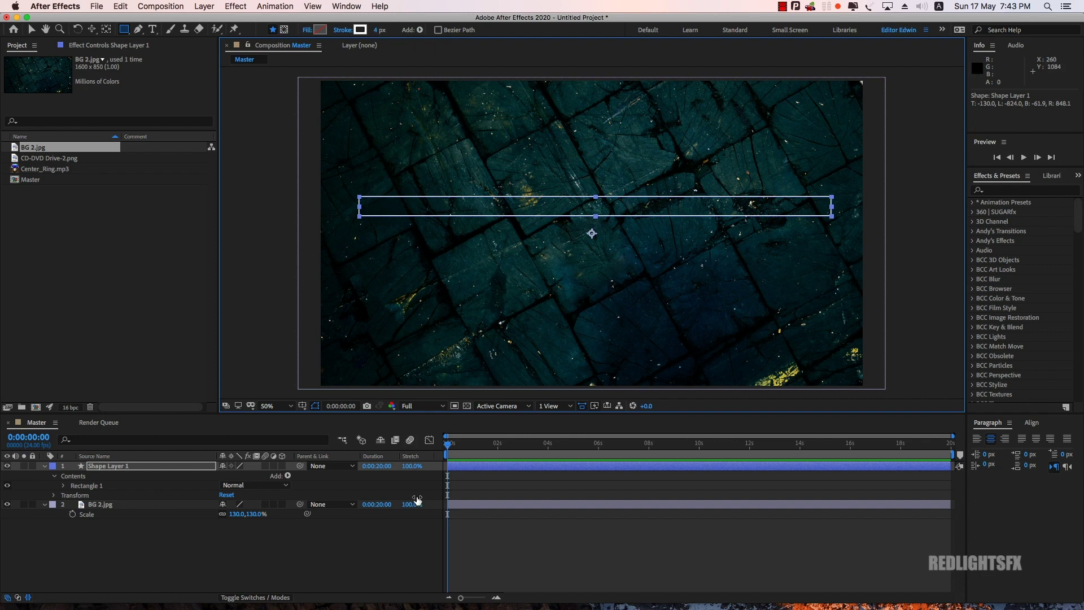
# Draw a second, shorter rectangle inside the first on Shape Layer 1
pyautogui.click(135, 541)
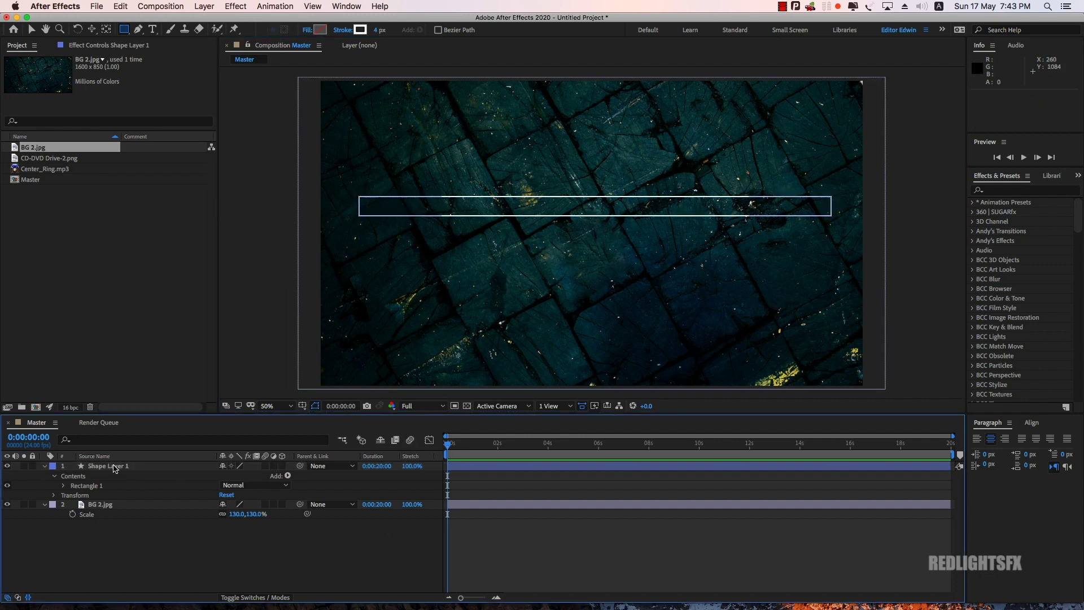
pyautogui.click(169, 466)
pyautogui.moveTo(121, 34); pyautogui.dragTo(175, 35)
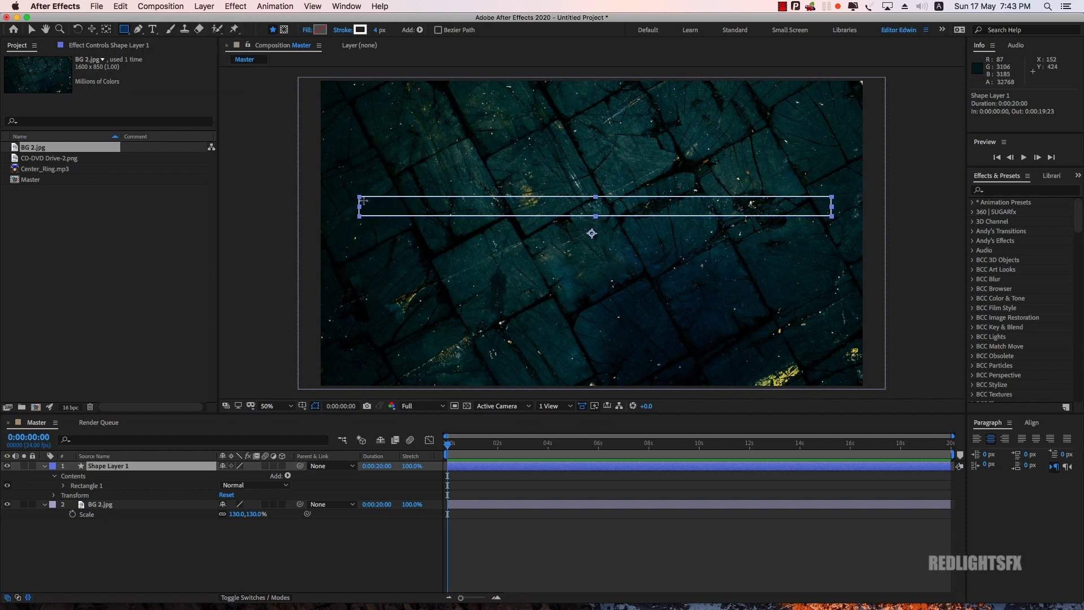
pyautogui.moveTo(363, 200)
pyautogui.mouseDown()
pyautogui.moveTo(823, 209)
pyautogui.moveTo(598, 211)
pyautogui.mouseUp()
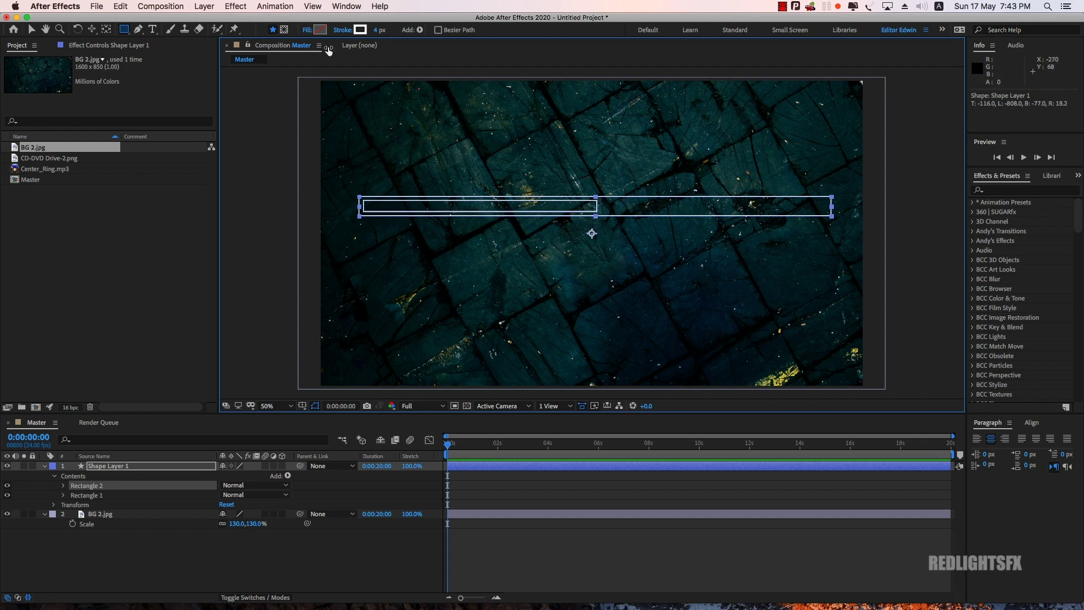
# Give the inner rectangle a solid white fill and no stroke
pyautogui.click(307, 29)
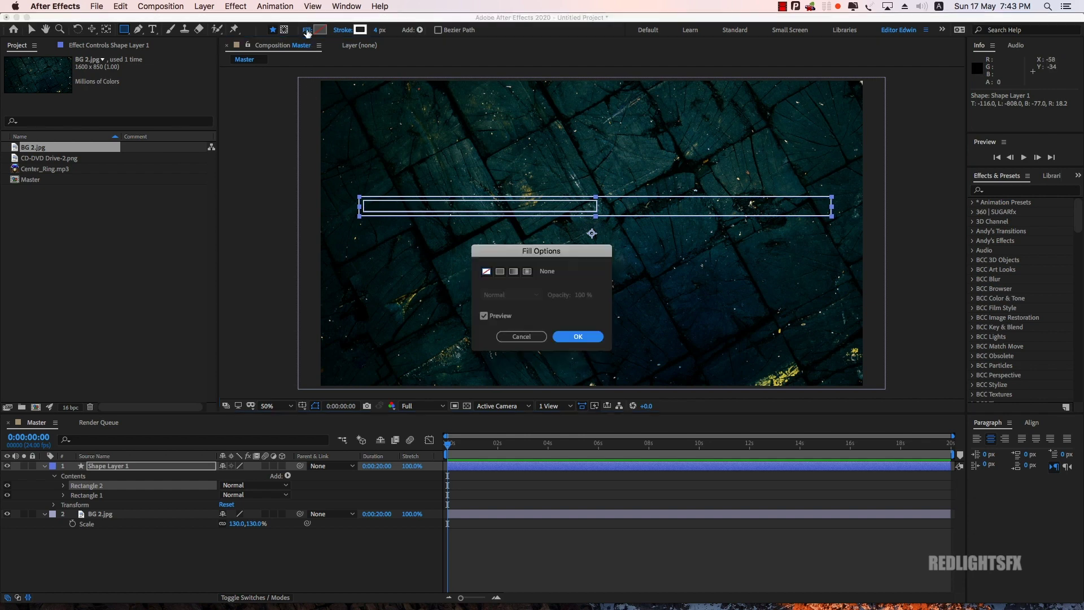
pyautogui.click(499, 272)
pyautogui.click(588, 337)
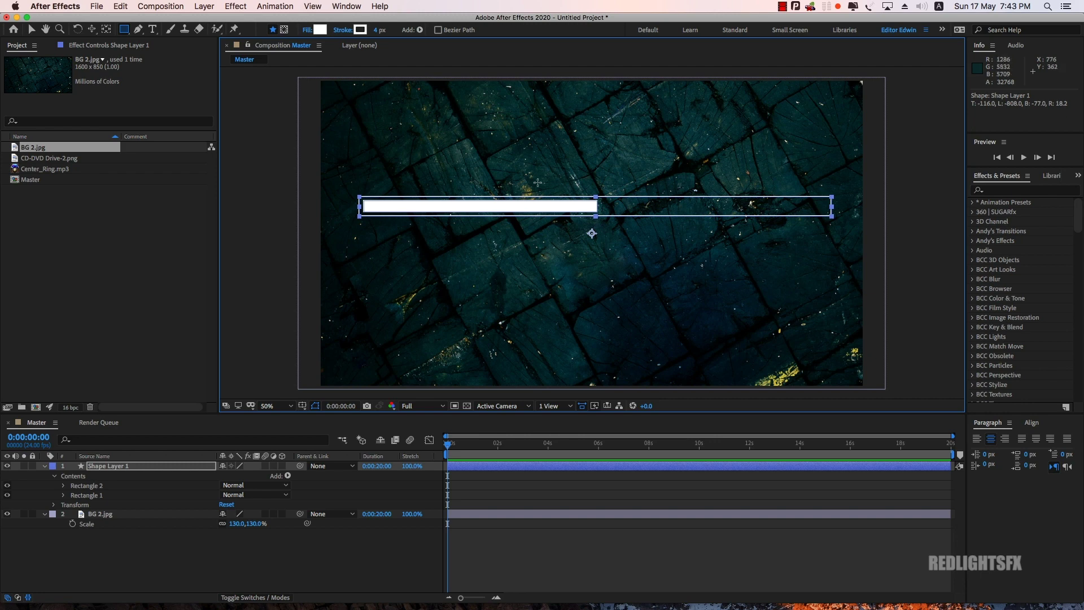
pyautogui.click(343, 30)
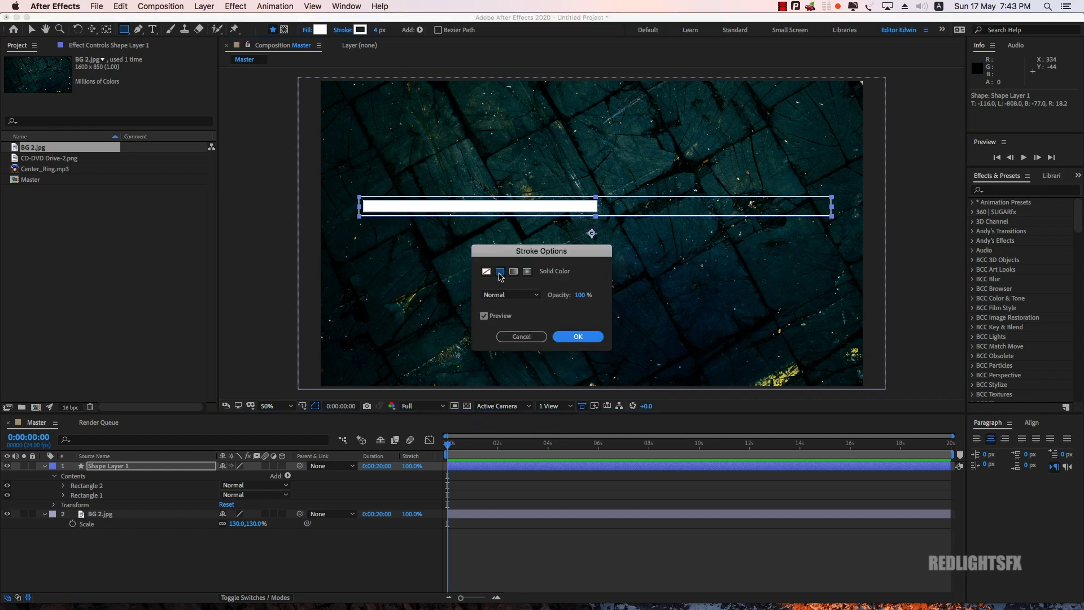
pyautogui.click(486, 272)
pyautogui.click(583, 338)
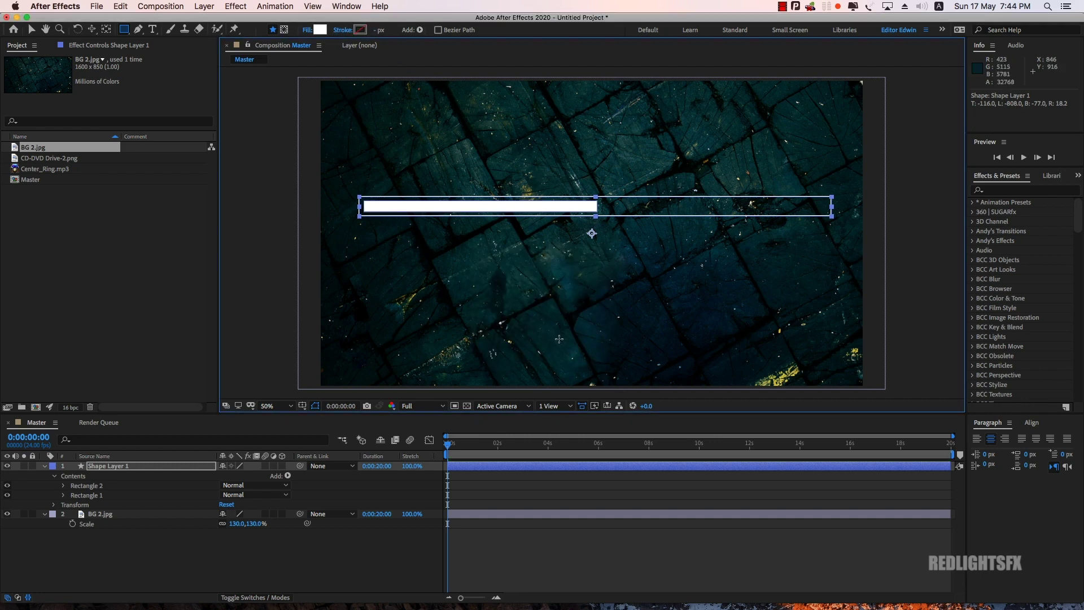
# Nudge Rectangle 2 slightly up and left so it sits neatly inside the outer frame
pyautogui.press('/')
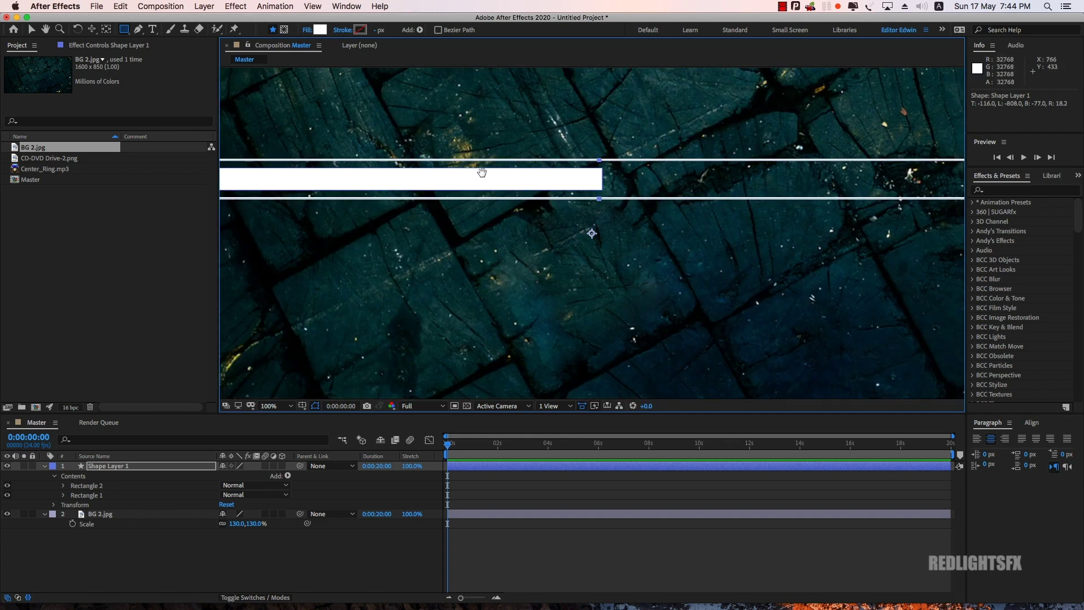
pyautogui.moveTo(482, 171); pyautogui.dragTo(629, 221)
pyautogui.click(88, 486)
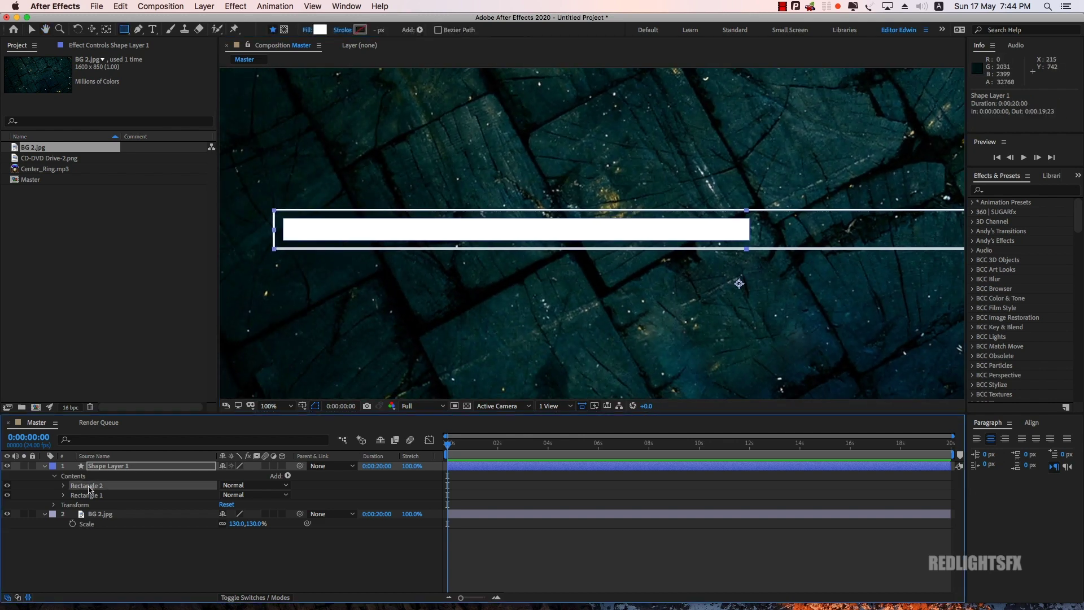
pyautogui.click(31, 29)
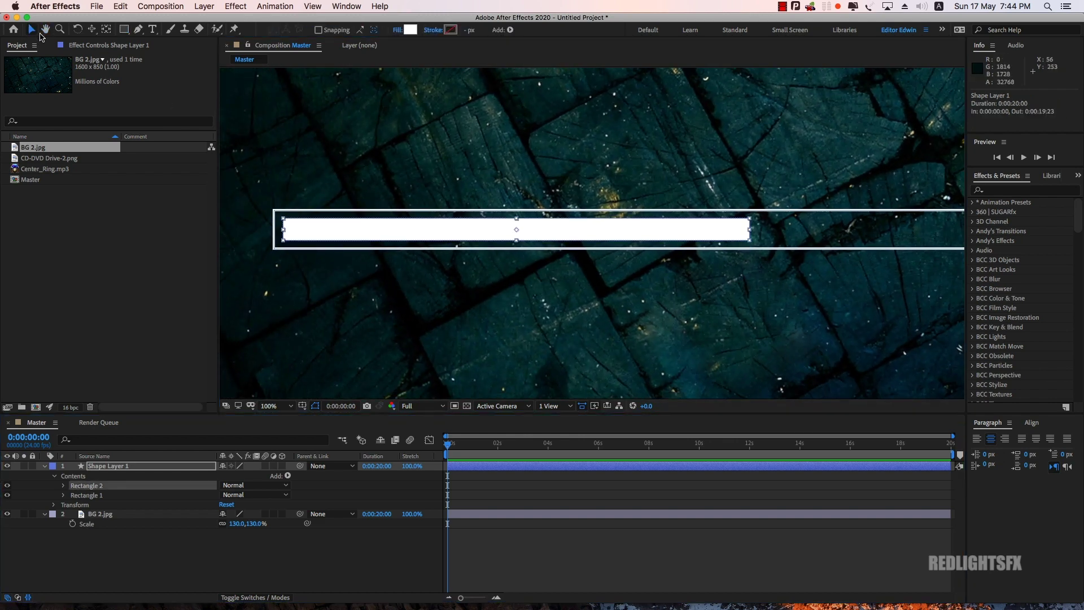
pyautogui.press('Up')
pyautogui.press('Up')
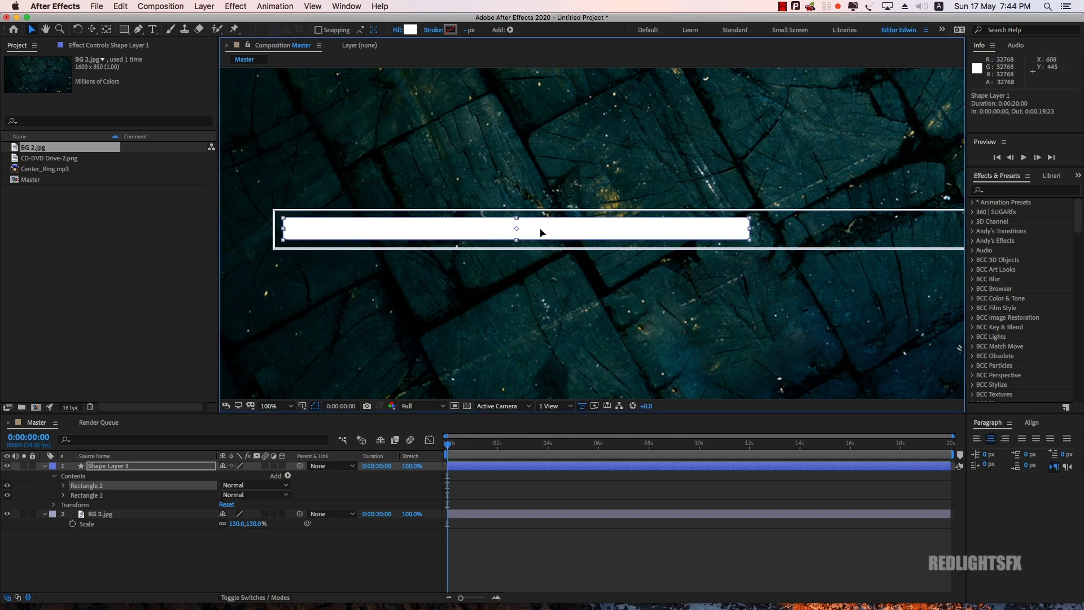
pyautogui.moveTo(540, 233); pyautogui.dragTo(539, 233)
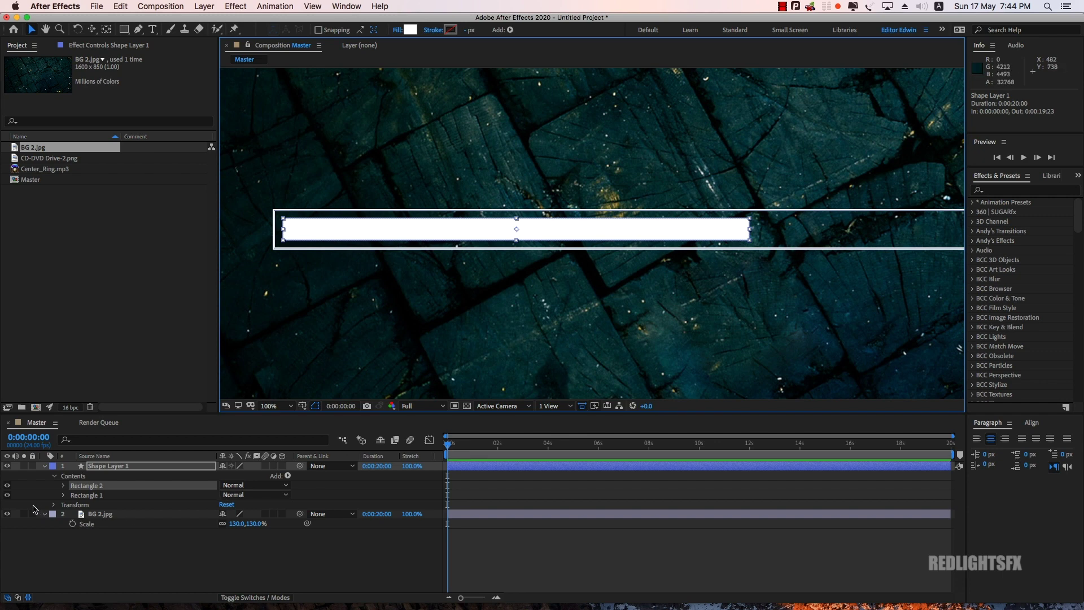
# Convert Rectangle 2's Rectangle Path 1 into an editable Bezier path and reveal its Path property
pyautogui.click(64, 486)
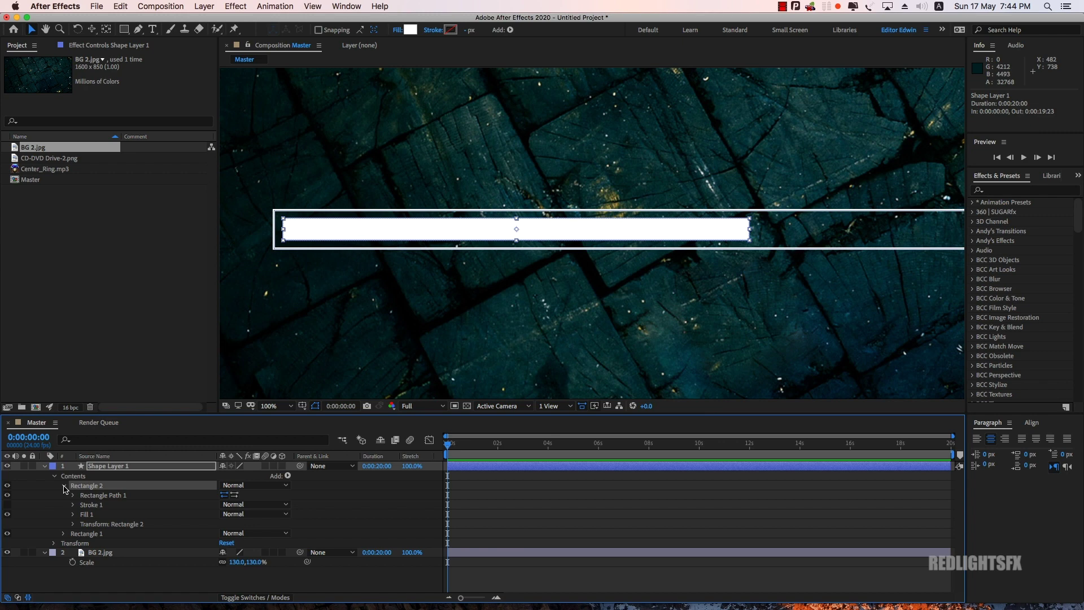
pyautogui.click(72, 495)
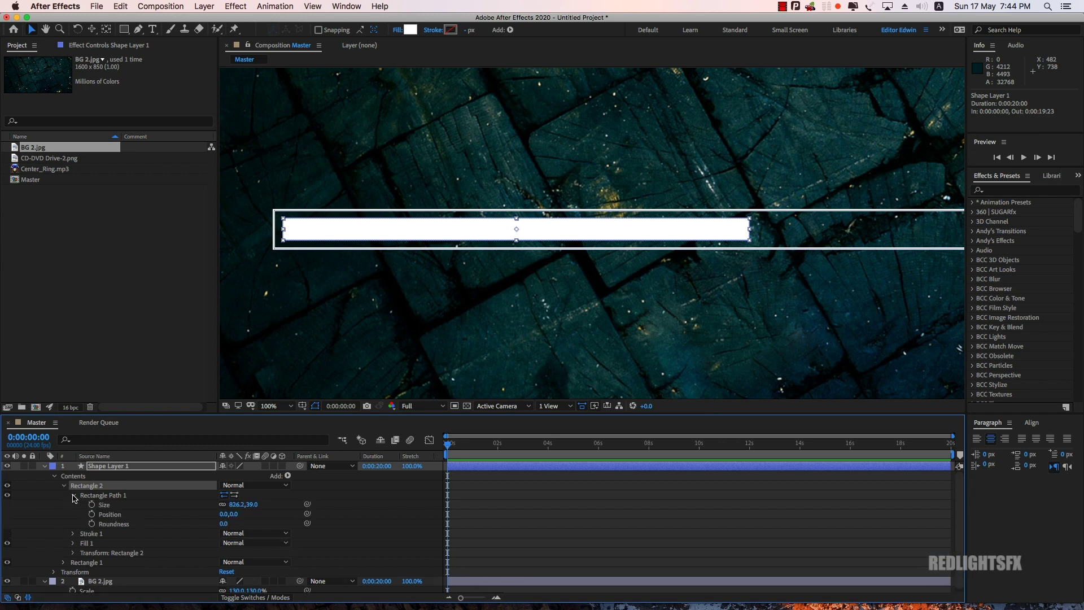
pyautogui.click(73, 495)
pyautogui.click(104, 495)
pyautogui.rightClick(109, 496)
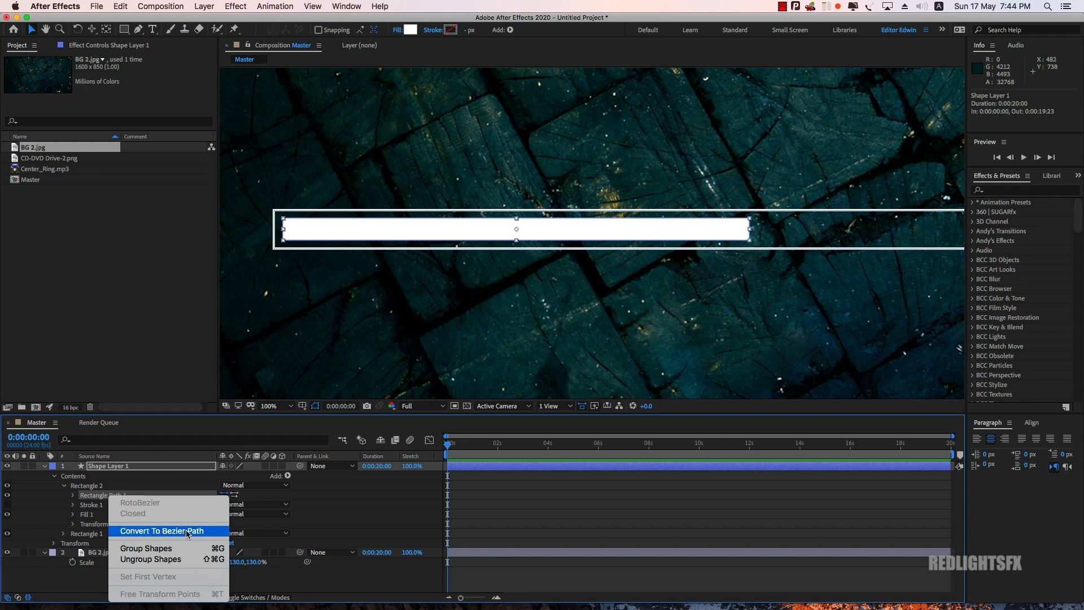
pyautogui.click(188, 532)
pyautogui.click(88, 496)
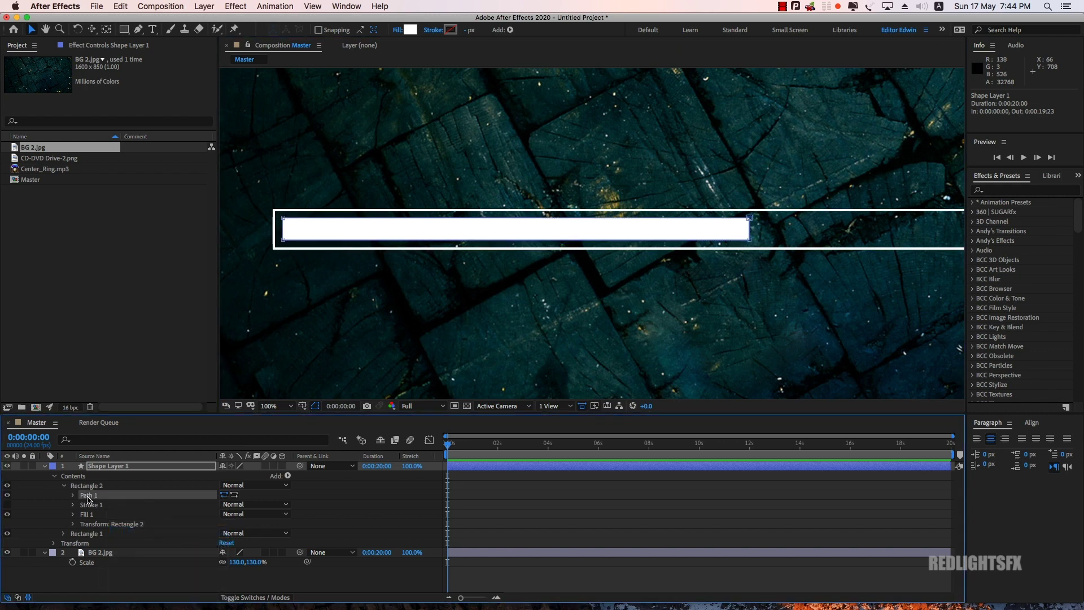
pyautogui.click(751, 219)
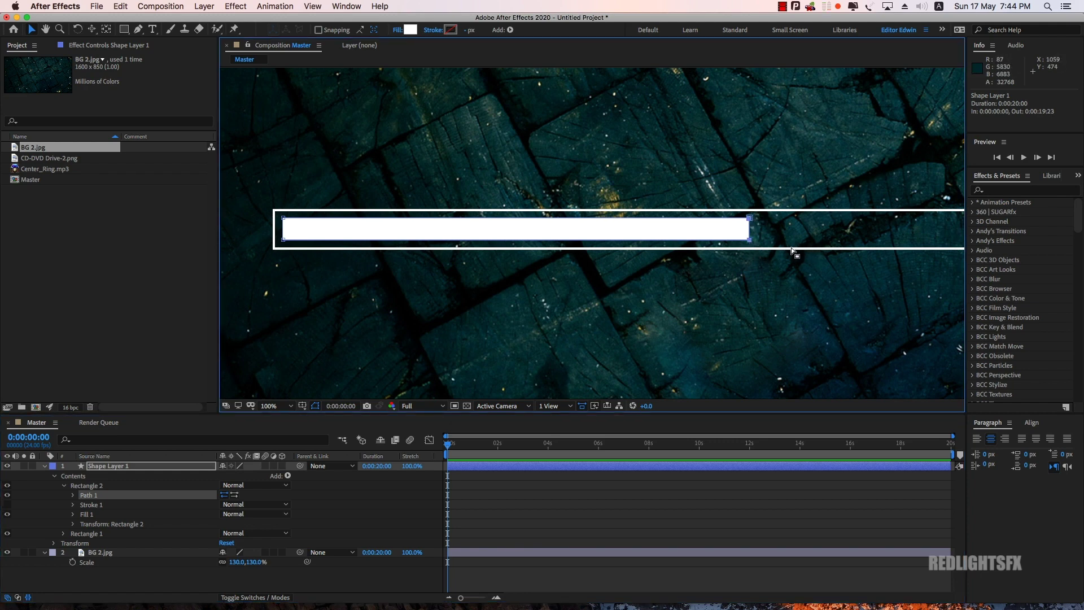
pyautogui.press(',')
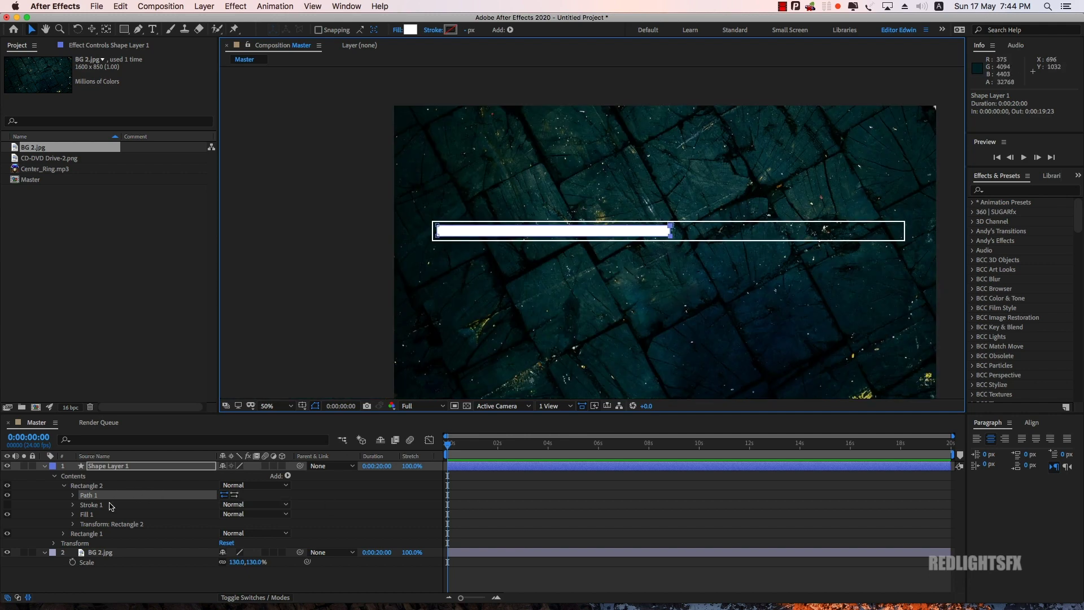
pyautogui.click(73, 495)
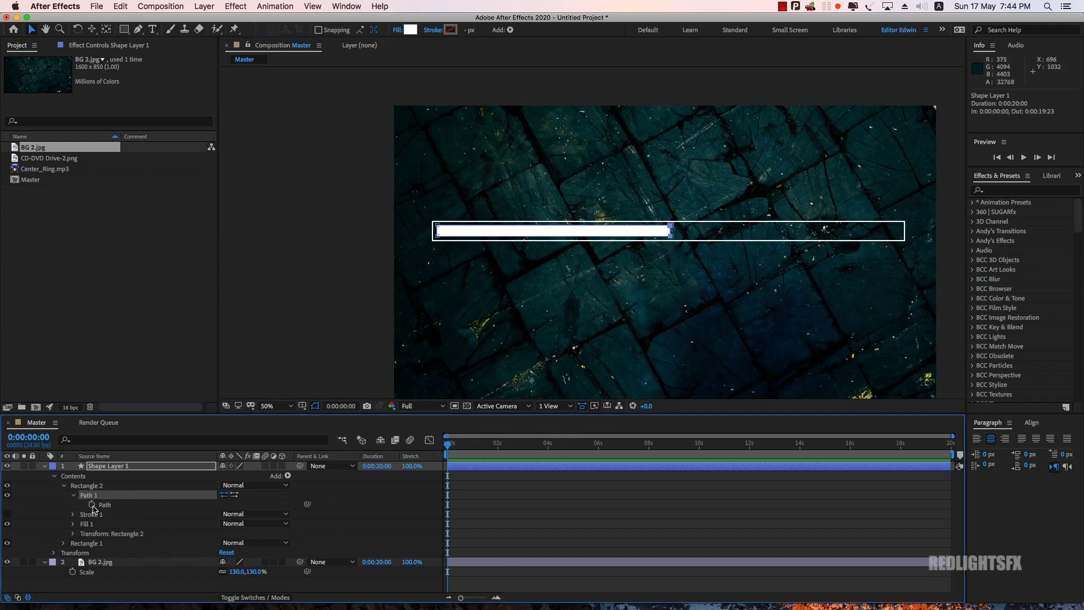
# At the comp's end, set a Path keyframe and stretch the white bar across the frame
pyautogui.moveTo(891, 449); pyautogui.dragTo(974, 450)
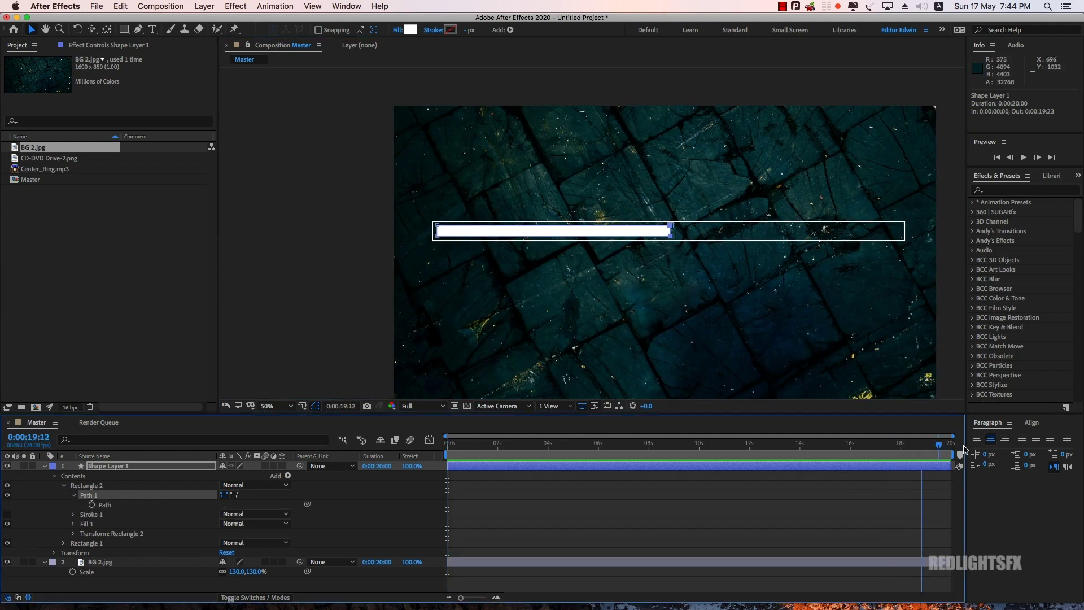
pyautogui.click(92, 504)
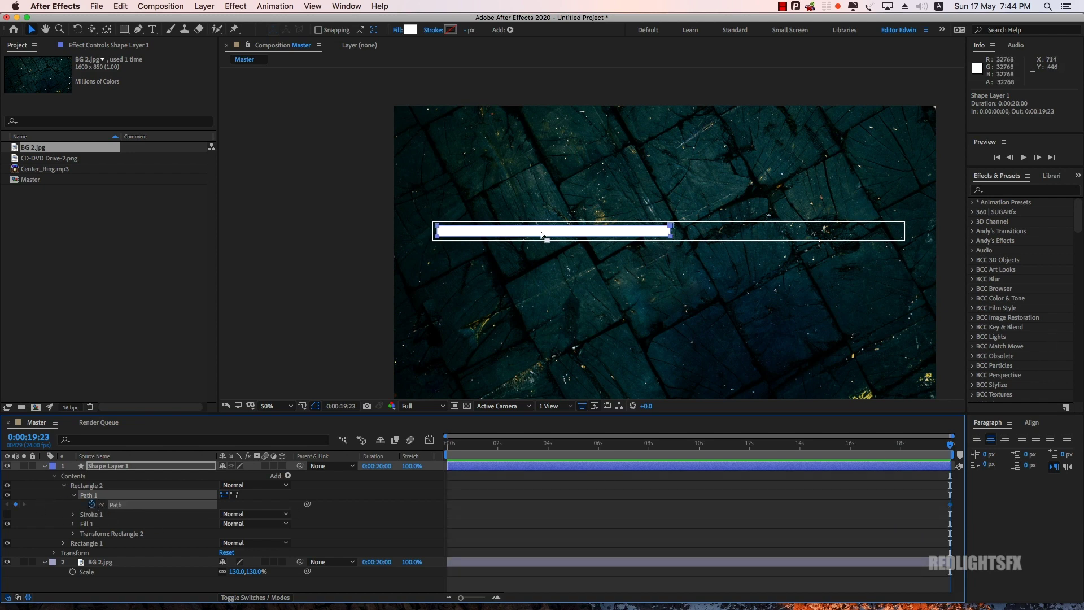
pyautogui.click(437, 226)
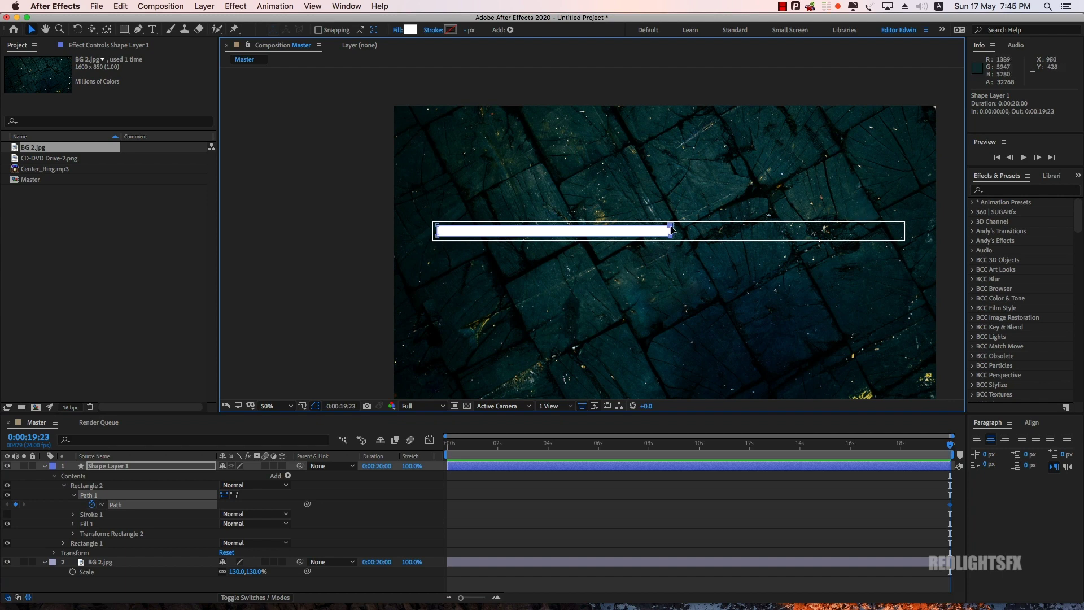
pyautogui.scroll(3, 828, 217)
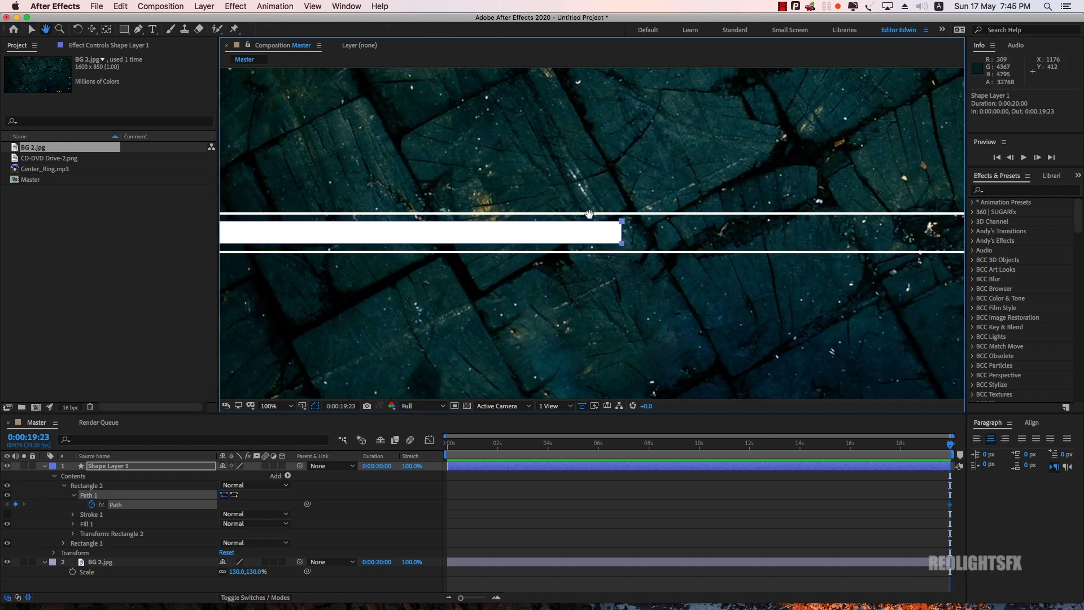
pyautogui.moveTo(374, 225); pyautogui.dragTo(835, 219)
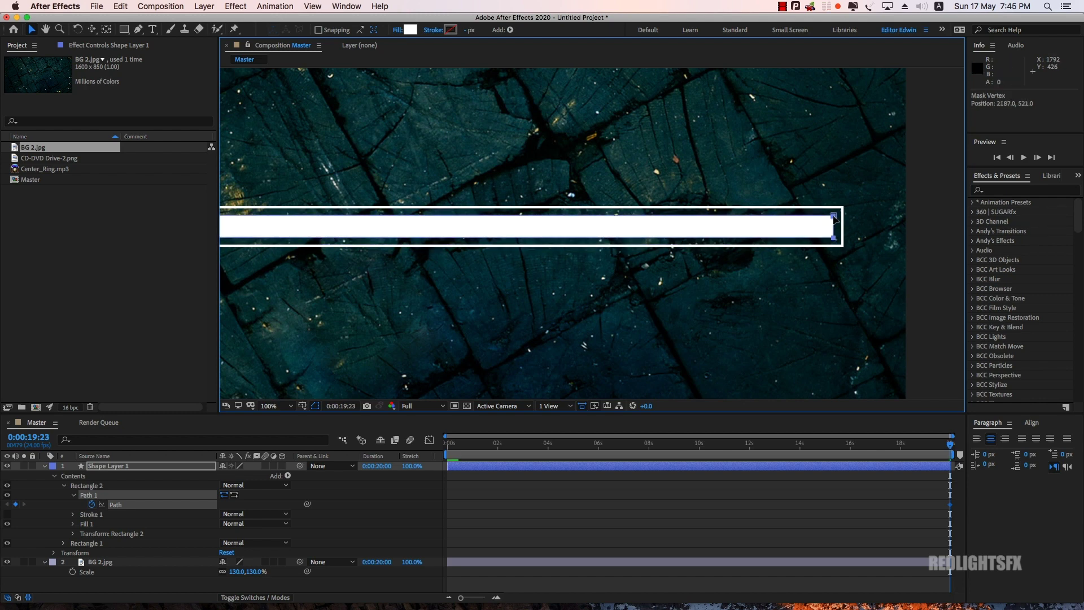
# Align the bar's right edge precisely with the outer frame, then return the playhead to 0s
pyautogui.press(',')
pyautogui.moveTo(556, 239); pyautogui.dragTo(586, 237)
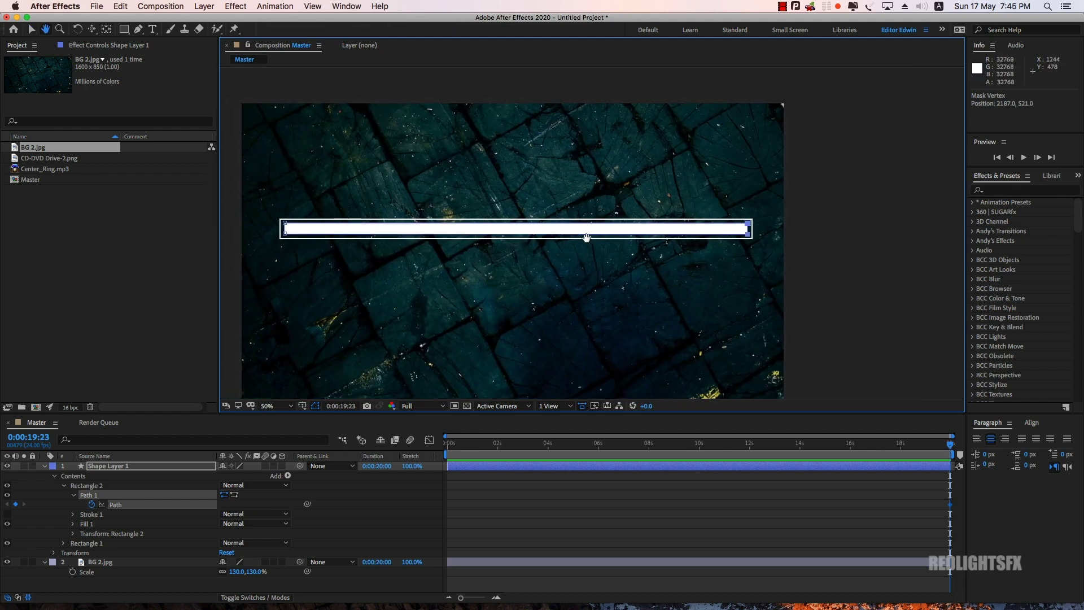
pyautogui.press('v')
pyautogui.press('.')
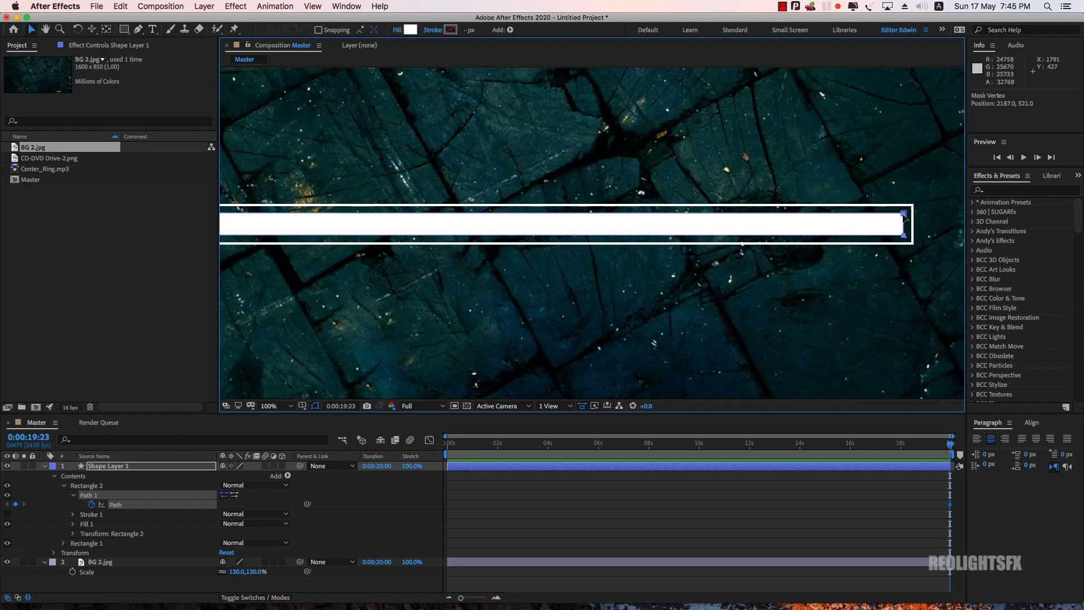
pyautogui.moveTo(905, 217); pyautogui.dragTo(907, 217)
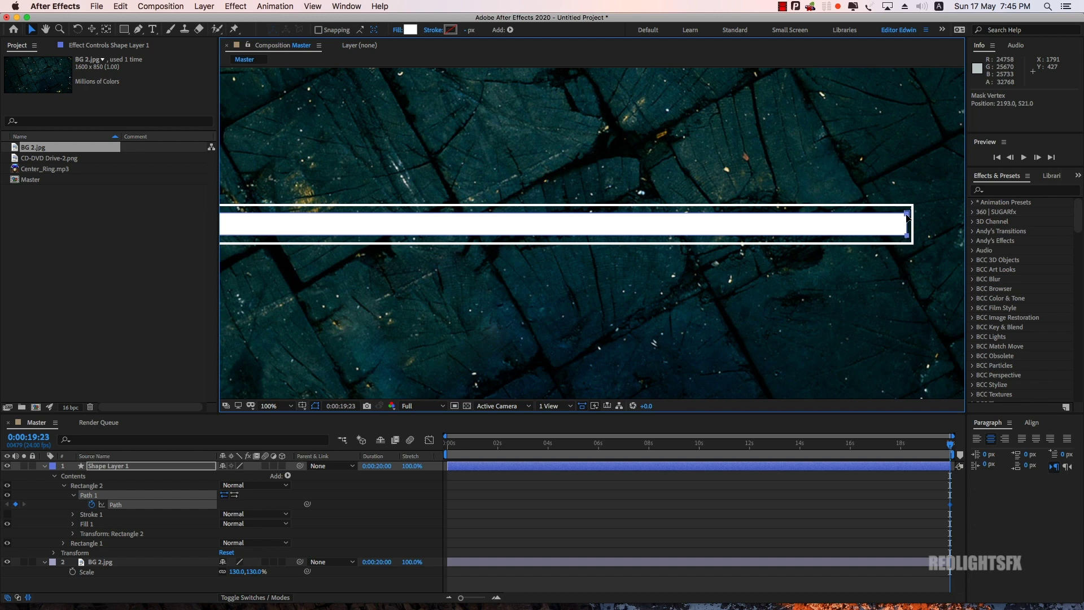
pyautogui.moveTo(907, 214); pyautogui.dragTo(907, 215)
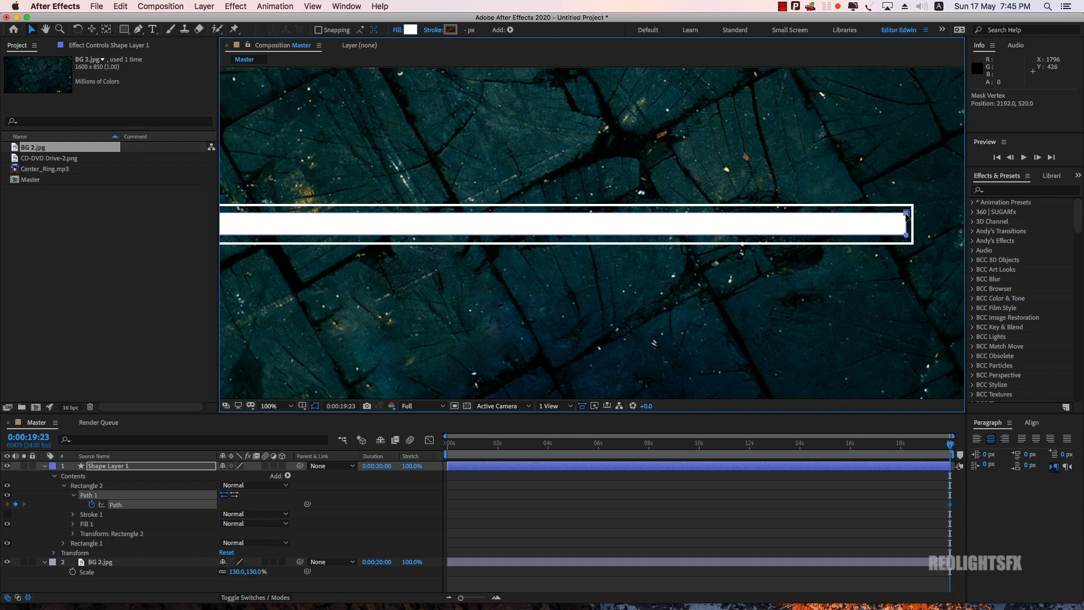
pyautogui.press(',')
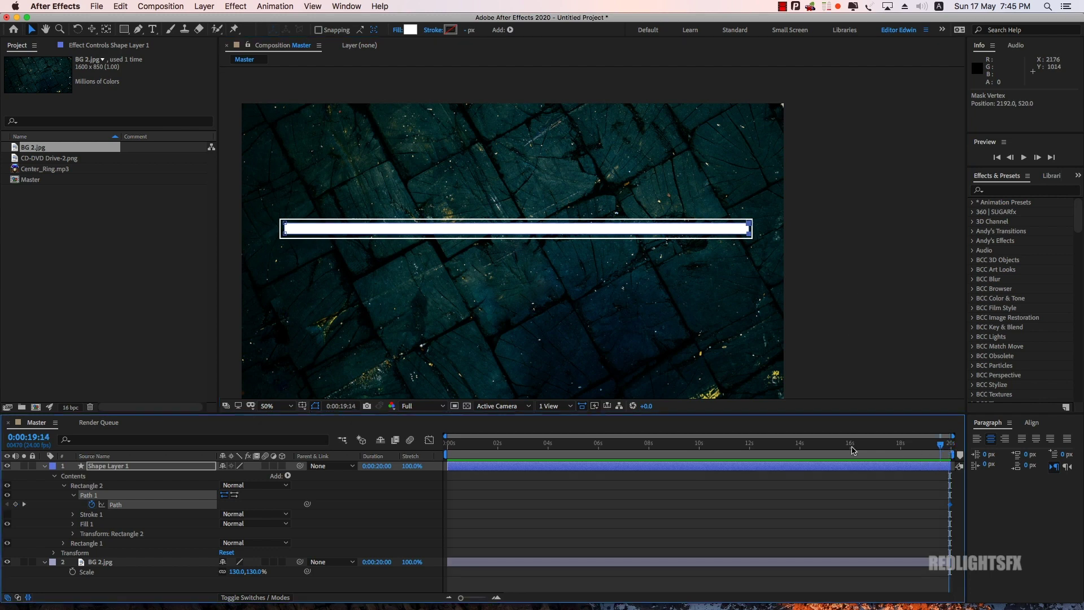
pyautogui.moveTo(950, 445); pyautogui.dragTo(447, 445)
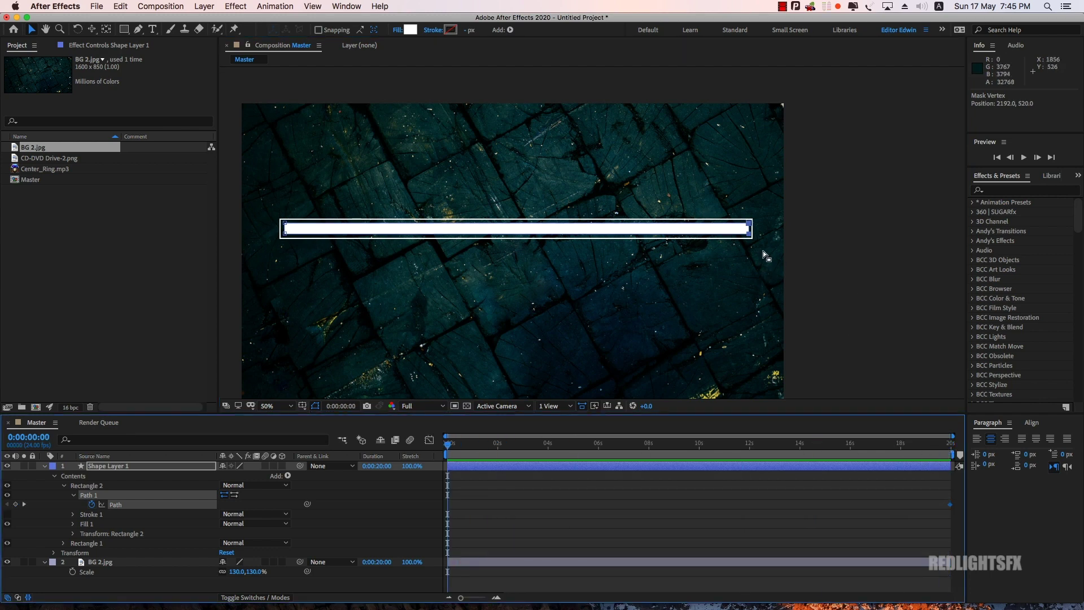
# At 0s, pull the bar's right edge to the left end and square up the sliver's corners
pyautogui.moveTo(749, 234); pyautogui.dragTo(290, 236)
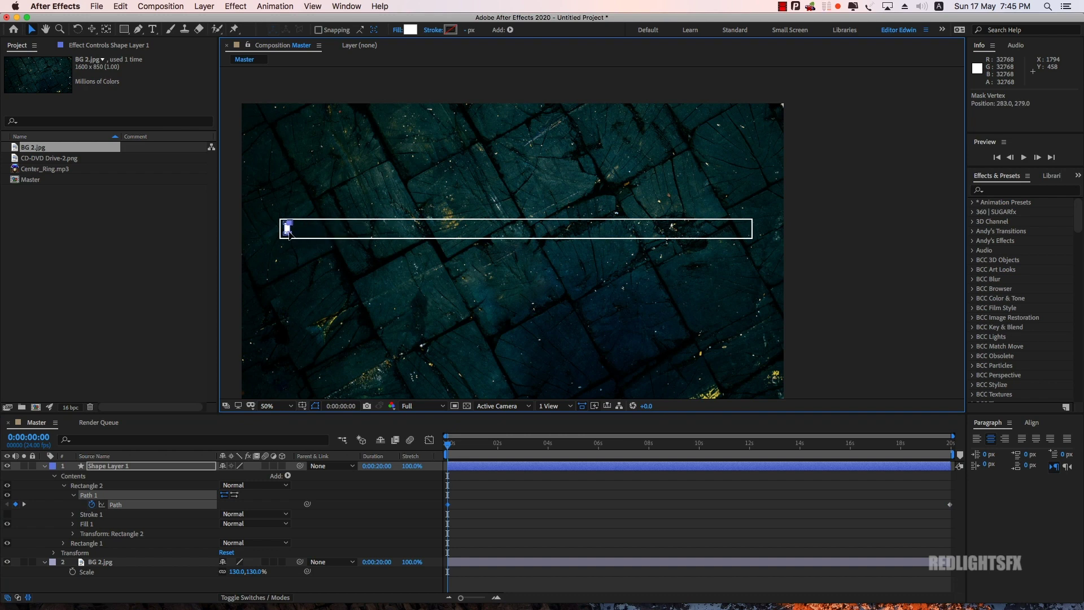
pyautogui.scroll(3, 289, 234)
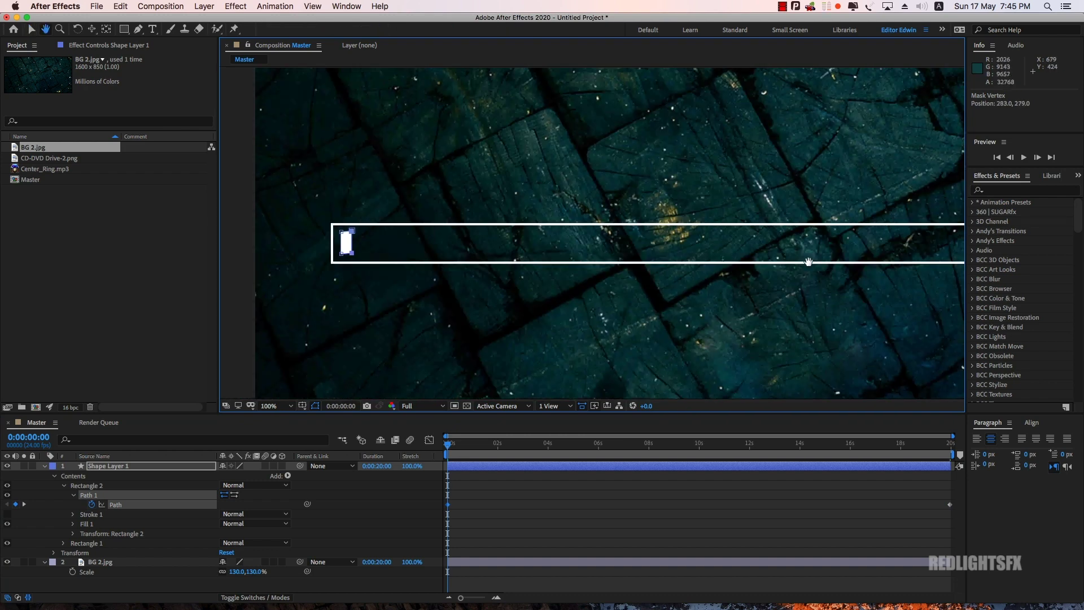
pyautogui.scroll(1, 480, 285)
pyautogui.scroll(1, 476, 287)
pyautogui.scroll(1, 452, 226)
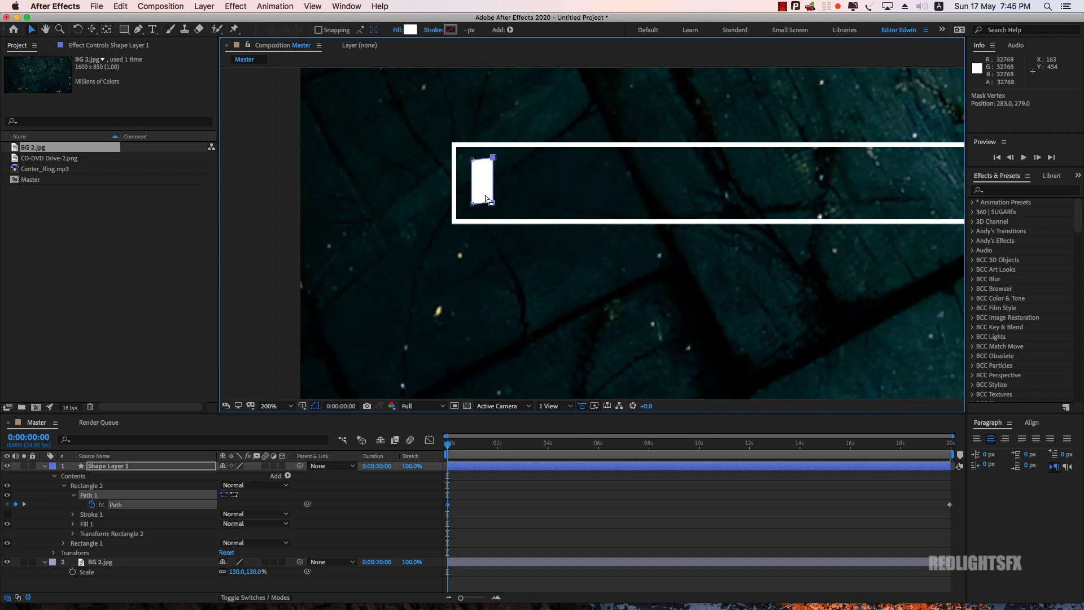
pyautogui.scroll(1, 425, 168)
pyautogui.moveTo(425, 168); pyautogui.dragTo(461, 258)
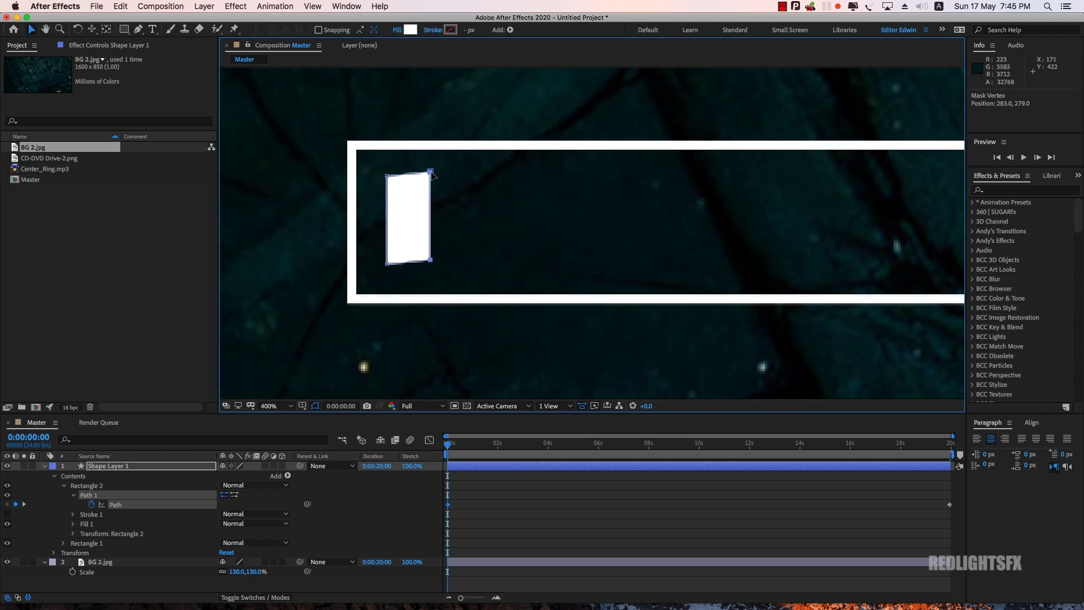
pyautogui.moveTo(430, 173); pyautogui.dragTo(395, 177)
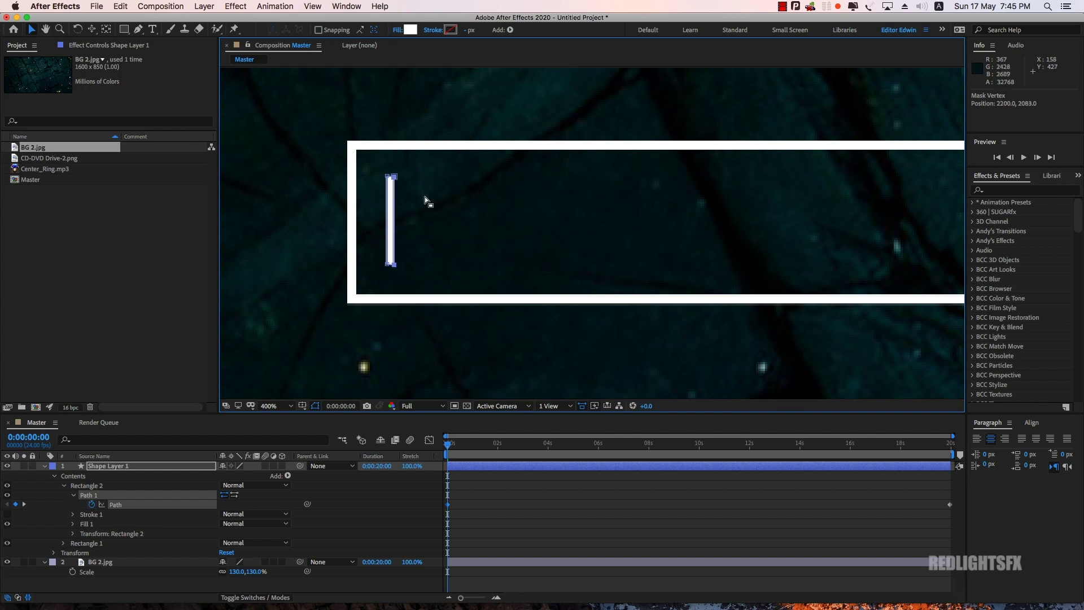
# Deselect the path vertices and preview the growing loading-bar animation
pyautogui.press(',')
pyautogui.press(',')
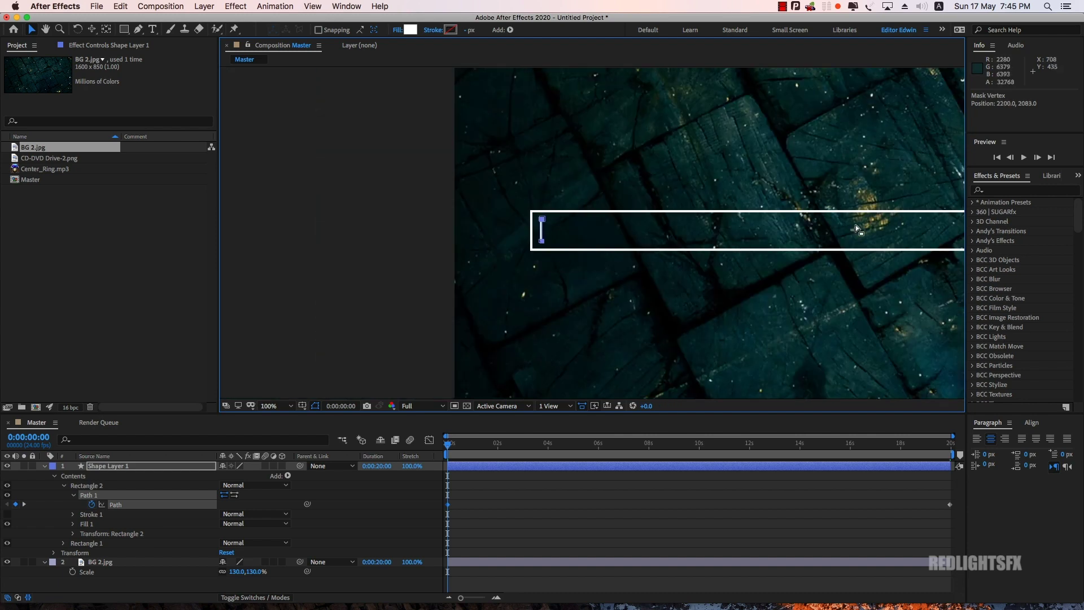
pyautogui.moveTo(855, 224); pyautogui.dragTo(471, 169)
pyautogui.press('v')
pyautogui.press(',')
pyautogui.press(',')
pyautogui.press('.')
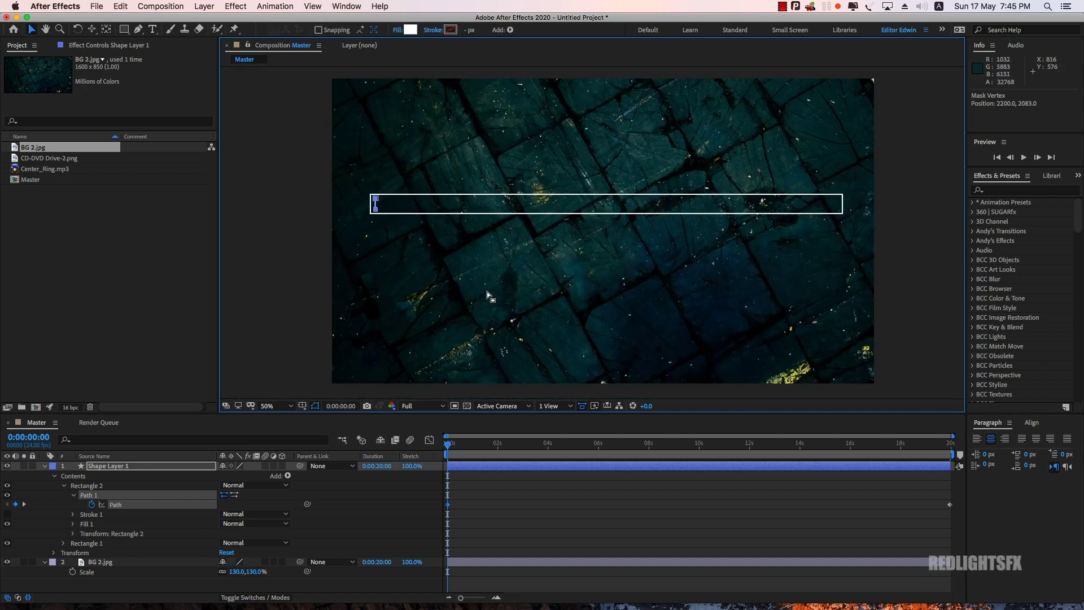
pyautogui.click(506, 501)
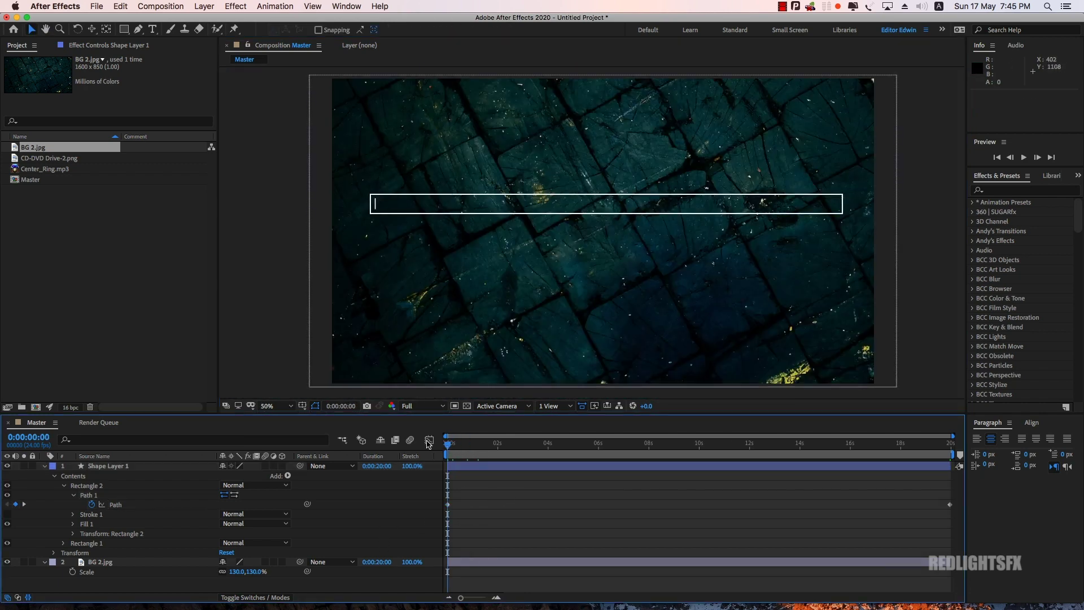
pyautogui.press('space')
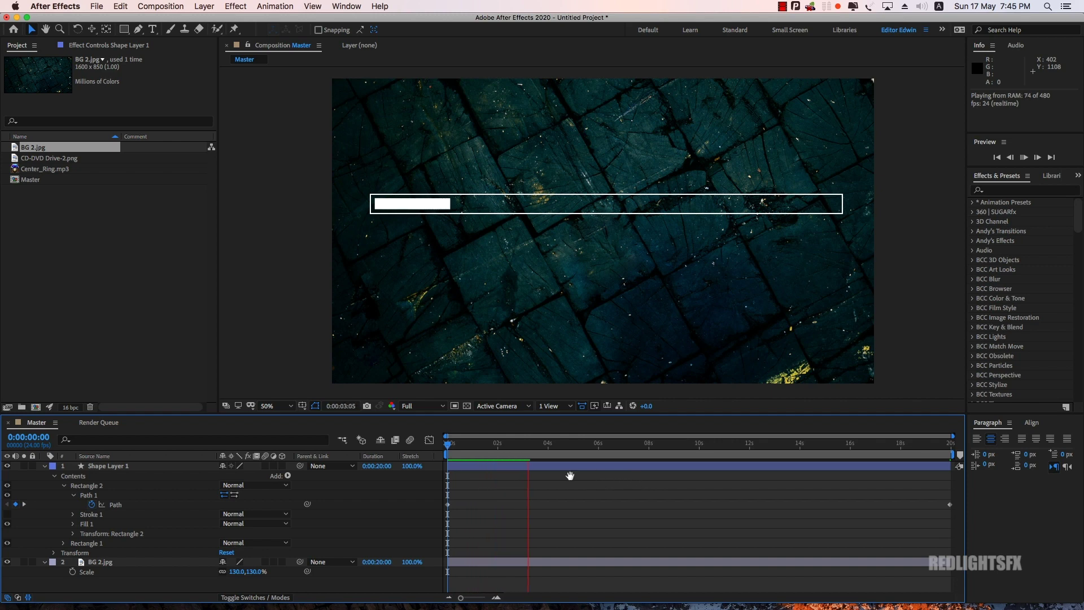
pyautogui.moveTo(546, 453)
pyautogui.mouseDown()
pyautogui.moveTo(939, 461)
pyautogui.moveTo(448, 462)
pyautogui.mouseUp()
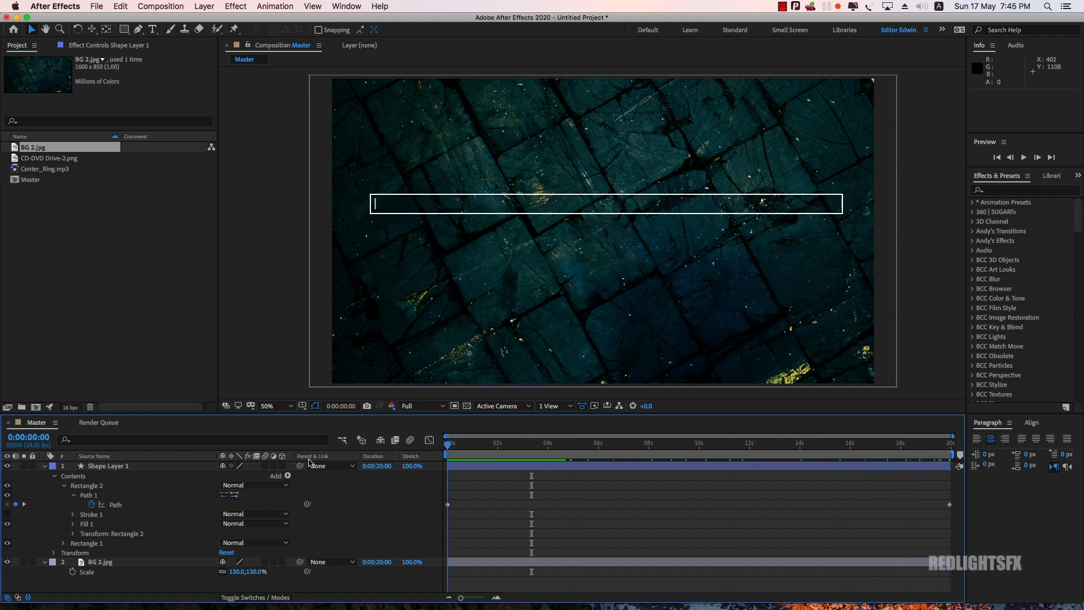
# Draw a small polygon on Shape Layer 1 below the bar
pyautogui.click(117, 468)
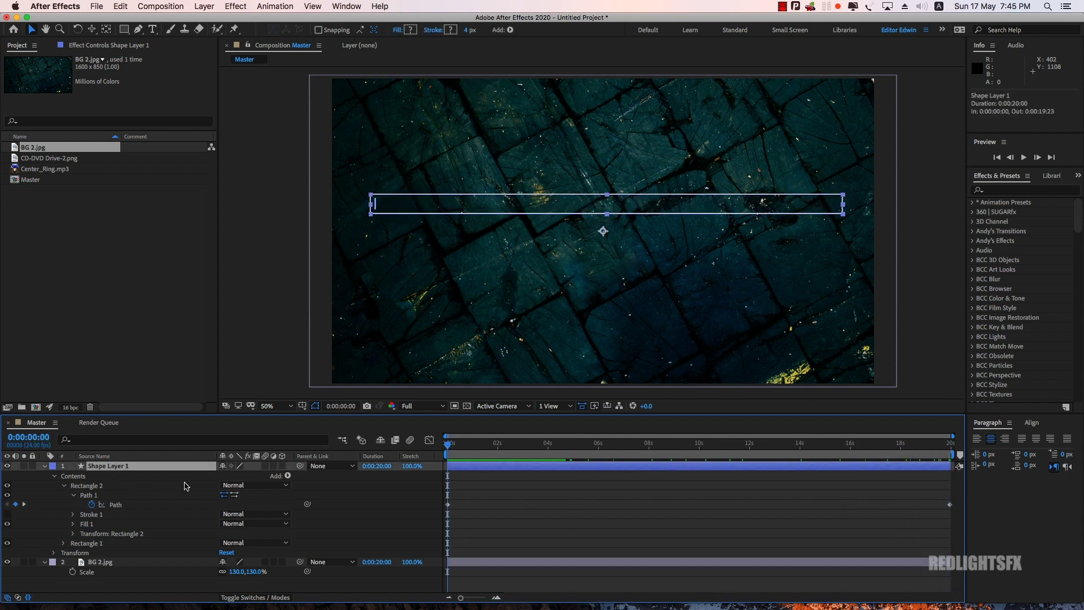
pyautogui.click(63, 485)
pyautogui.click(125, 30)
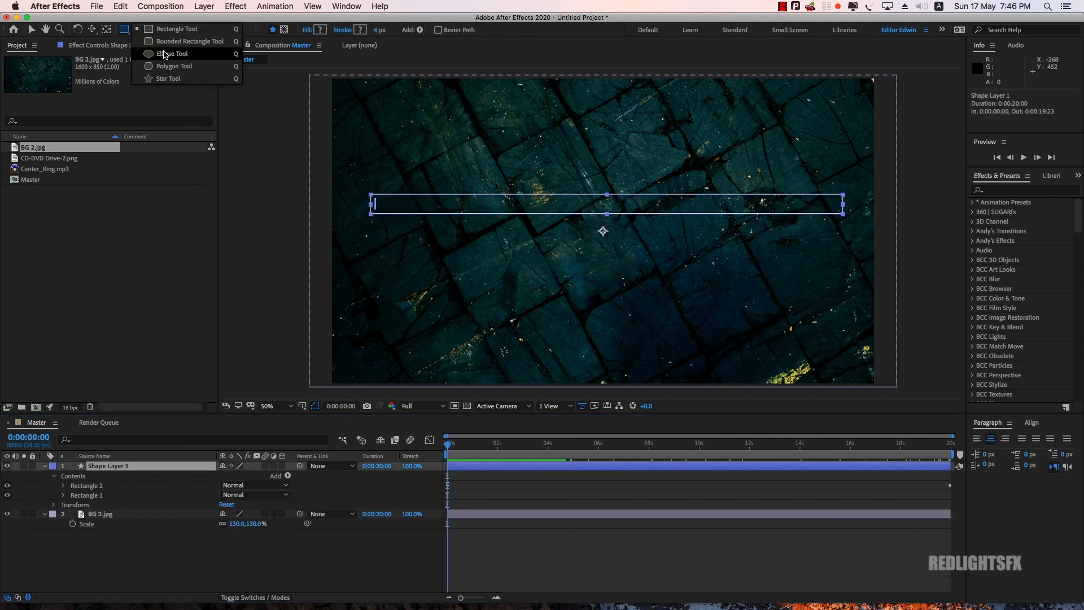
pyautogui.click(193, 66)
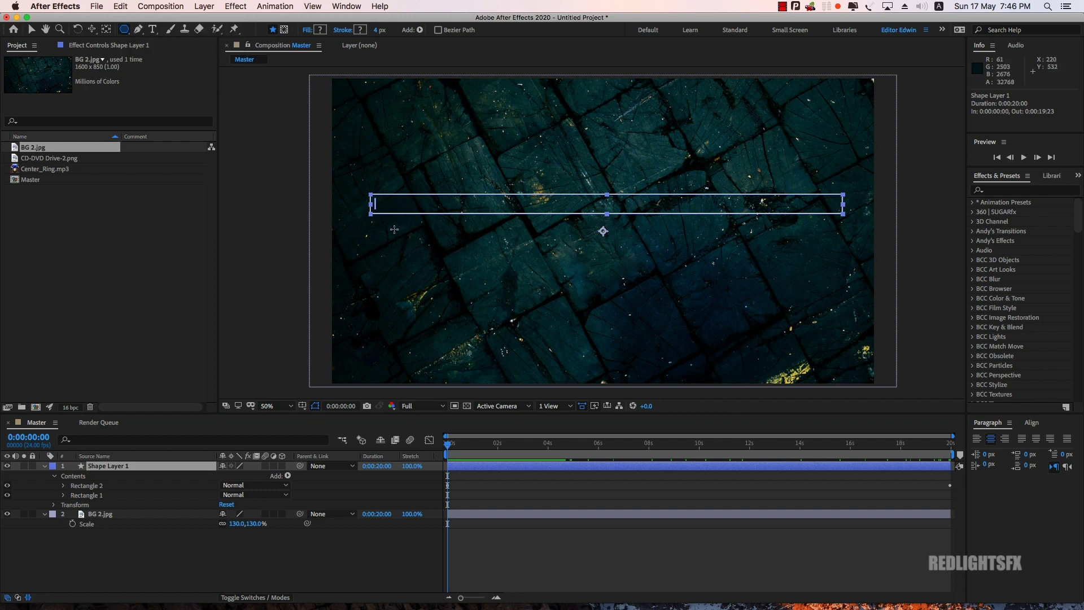
pyautogui.moveTo(386, 225); pyautogui.dragTo(388, 227)
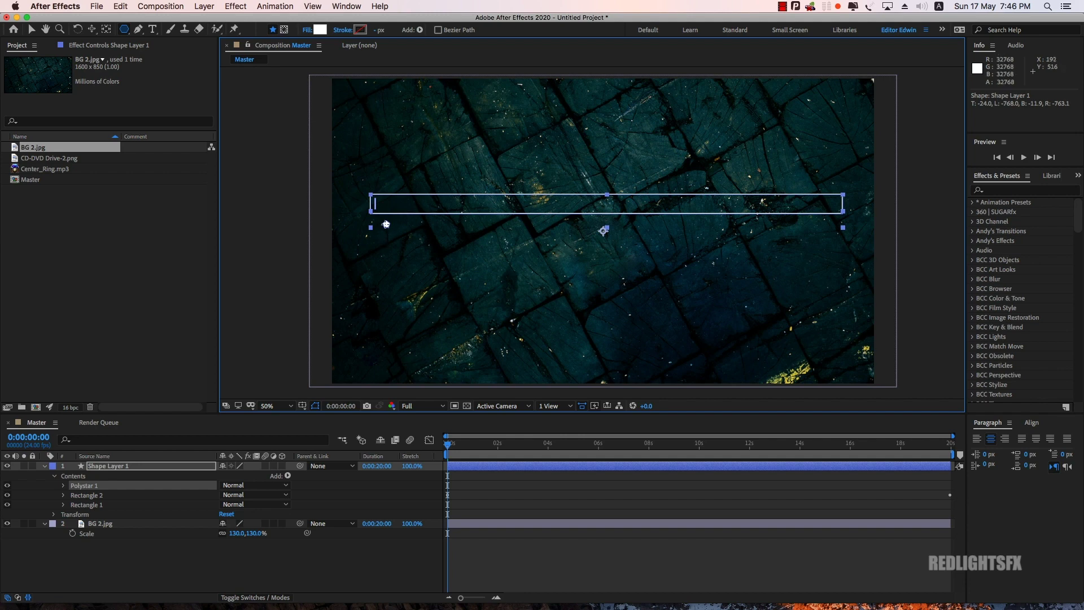
pyautogui.scroll(3, 604, 230)
pyautogui.scroll(2, 601, 233)
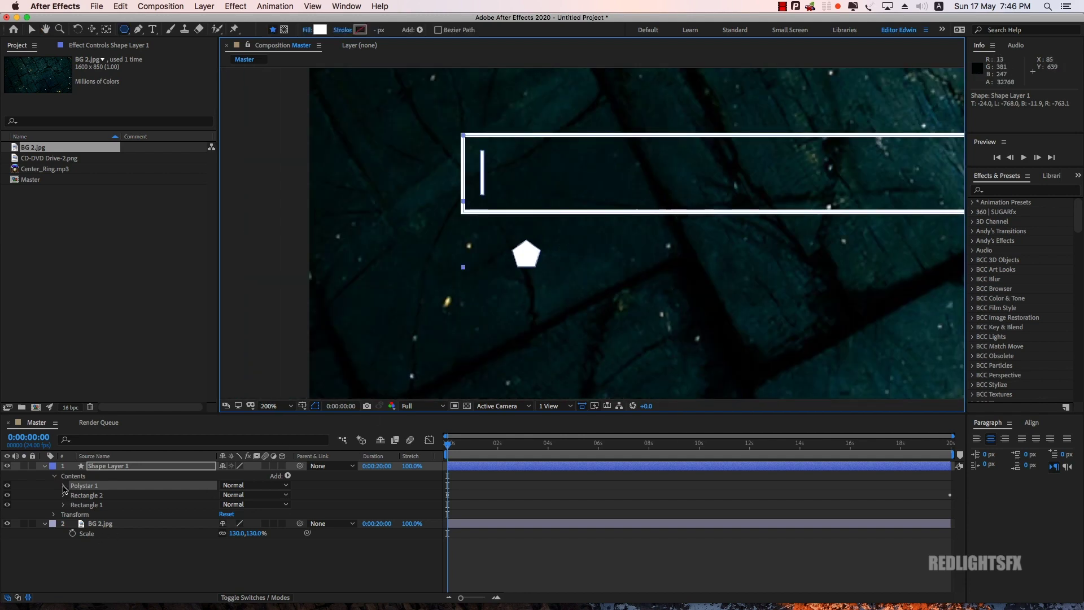
# Set the polystar to 3 points and move the triangle just below the bar's left end
pyautogui.click(64, 486)
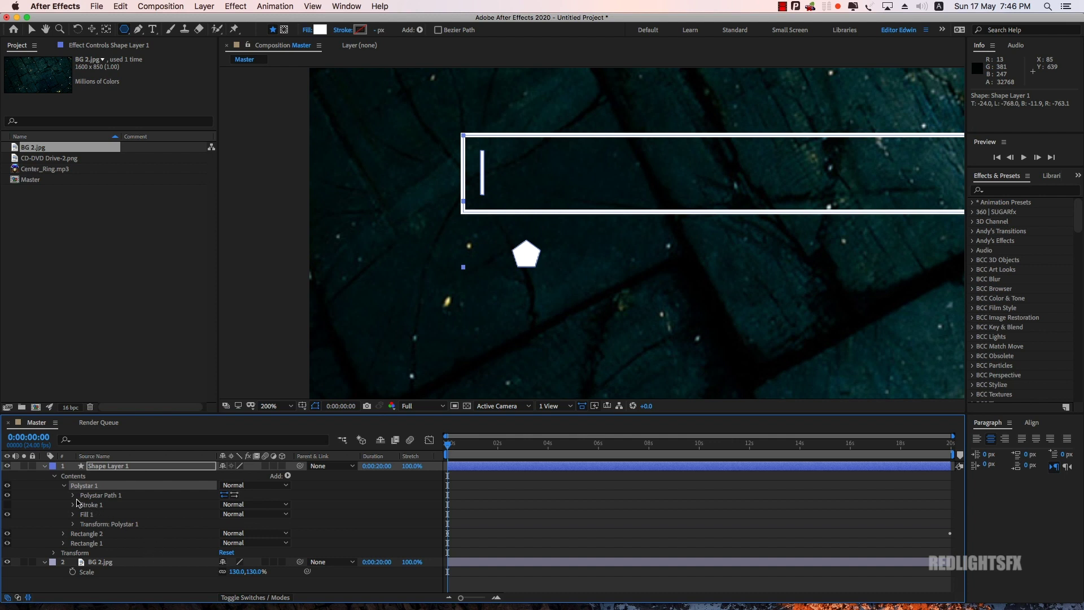
pyautogui.click(73, 495)
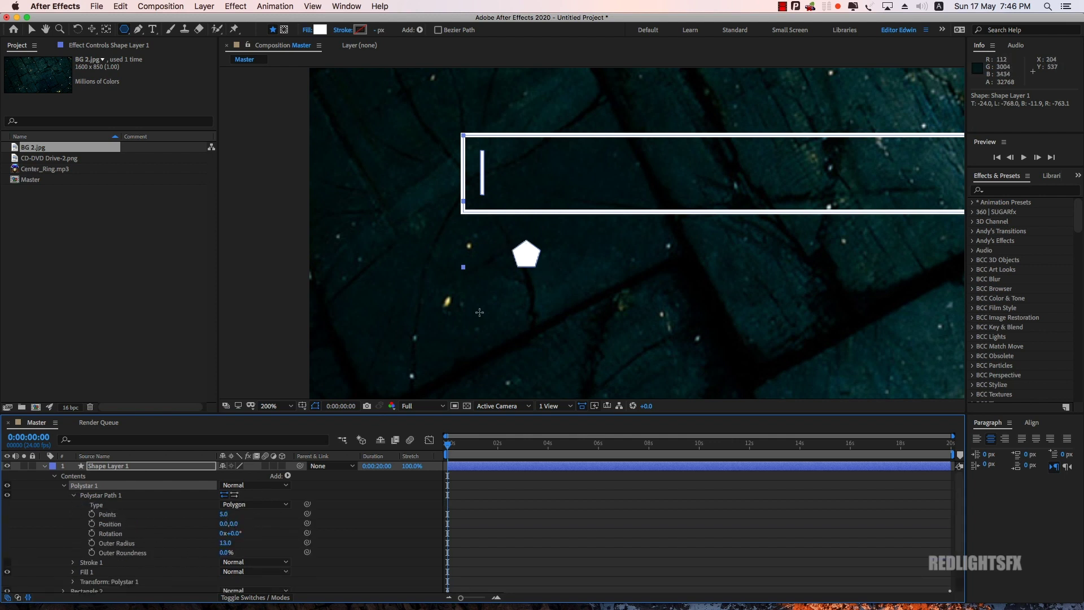
pyautogui.click(225, 514)
pyautogui.write('3')
pyautogui.press('Return')
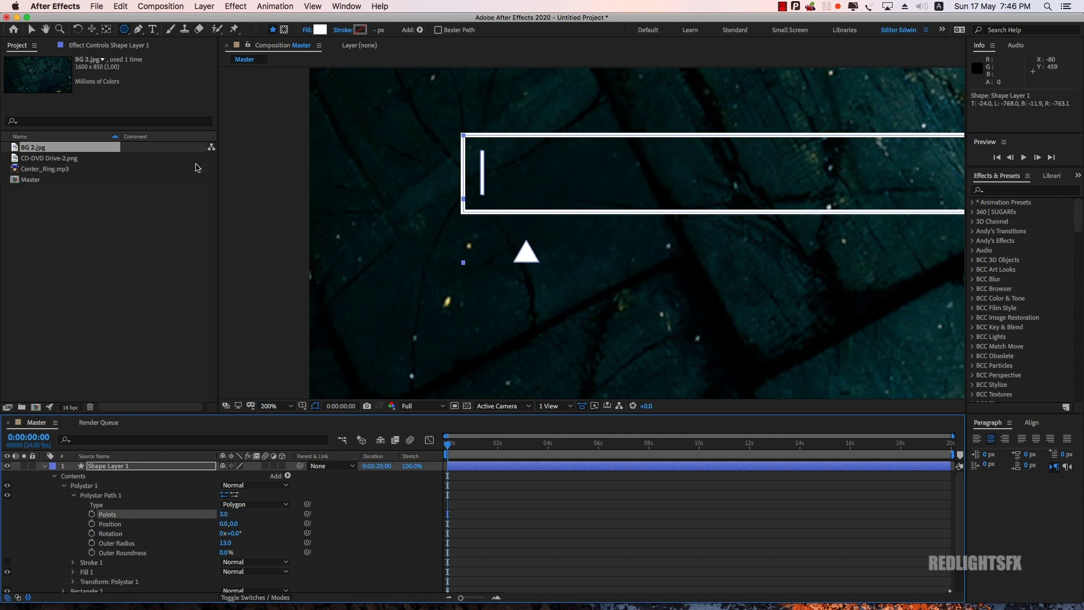
pyautogui.click(31, 29)
pyautogui.moveTo(527, 253); pyautogui.dragTo(489, 236)
# Set a starting Position keyframe on the triangle's polystar and go to the comp's last frame
pyautogui.press('.')
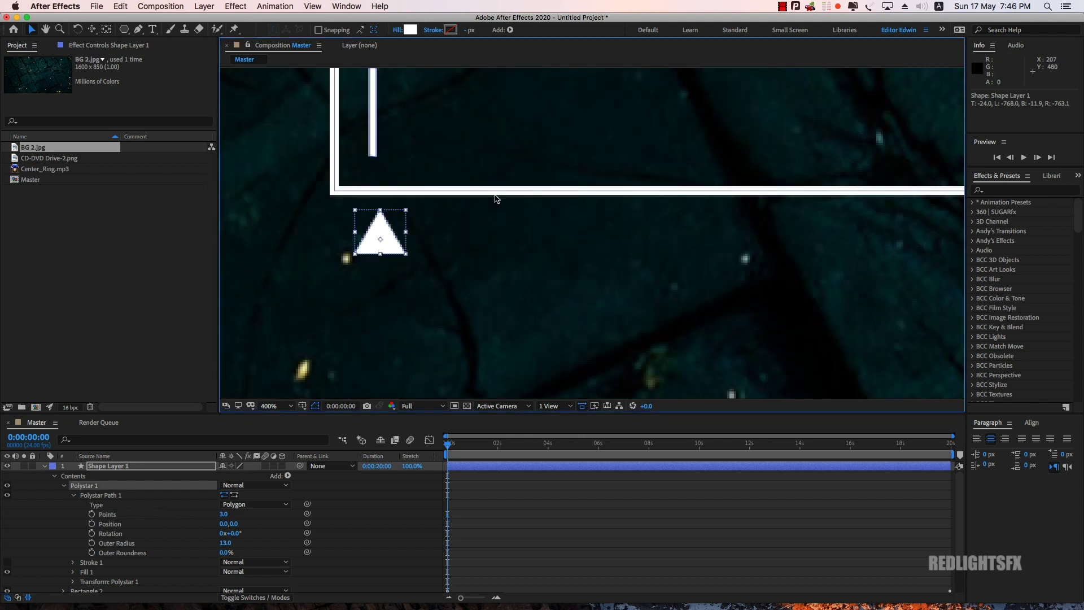
pyautogui.moveTo(406, 194)
pyautogui.mouseDown()
pyautogui.moveTo(476, 279)
pyautogui.moveTo(462, 313)
pyautogui.mouseUp()
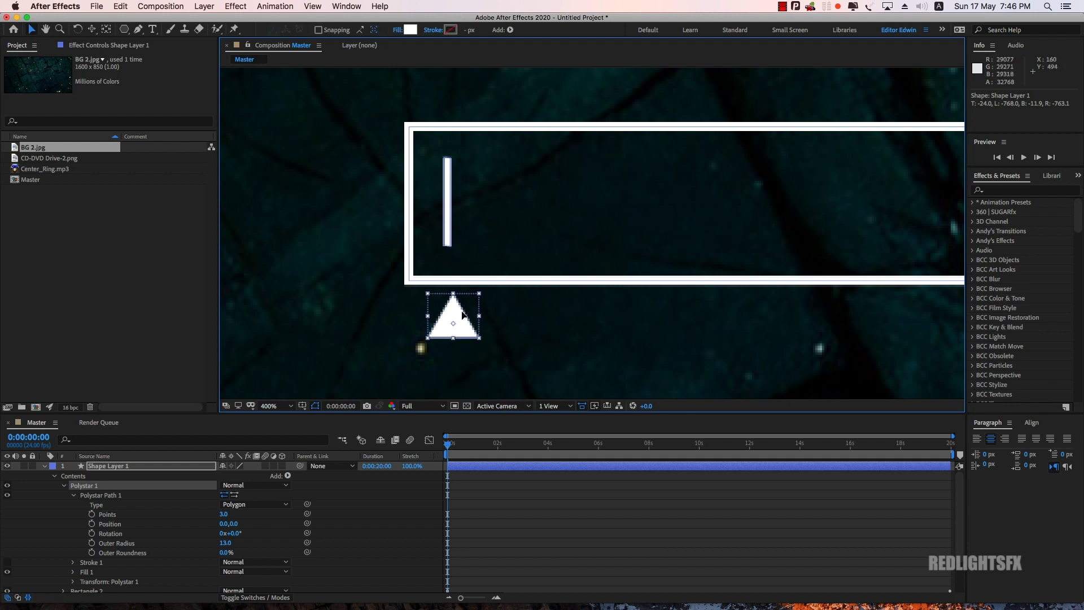
pyautogui.click(92, 523)
pyautogui.moveTo(457, 448); pyautogui.dragTo(951, 444)
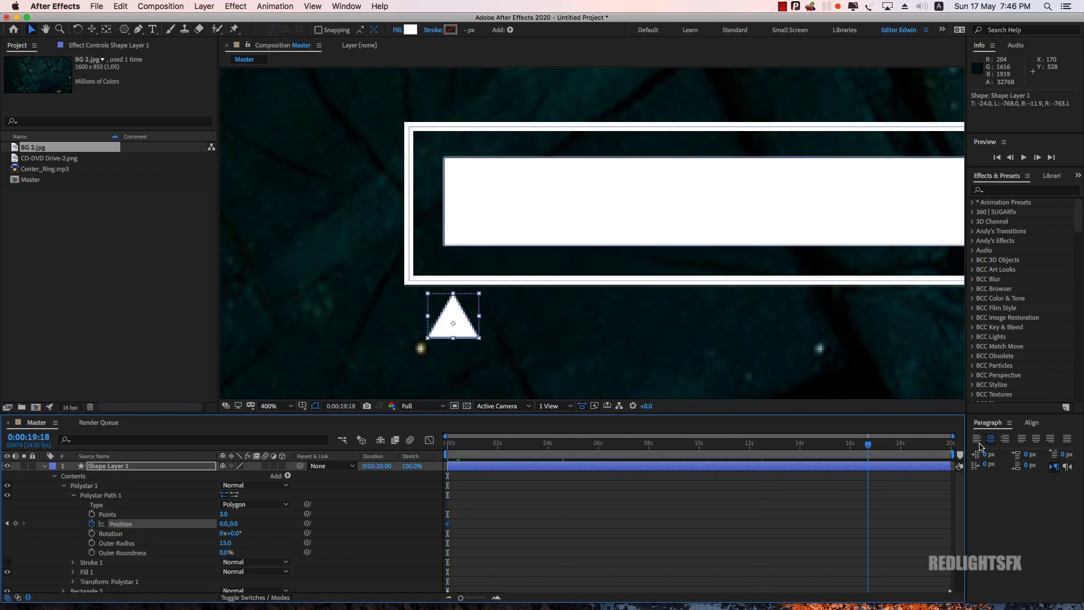
pyautogui.press(',')
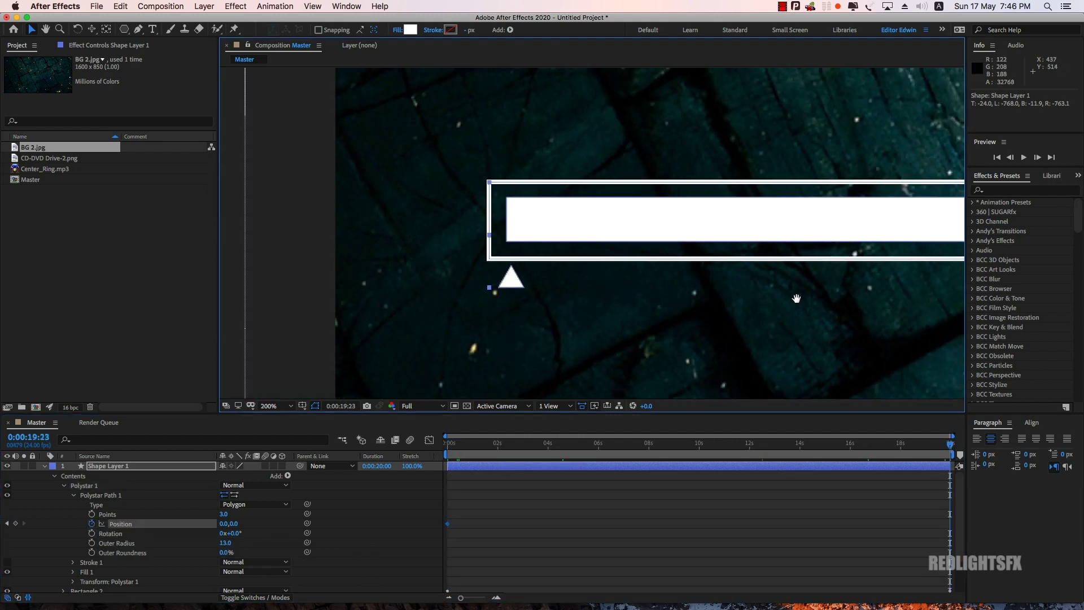
pyautogui.press(',')
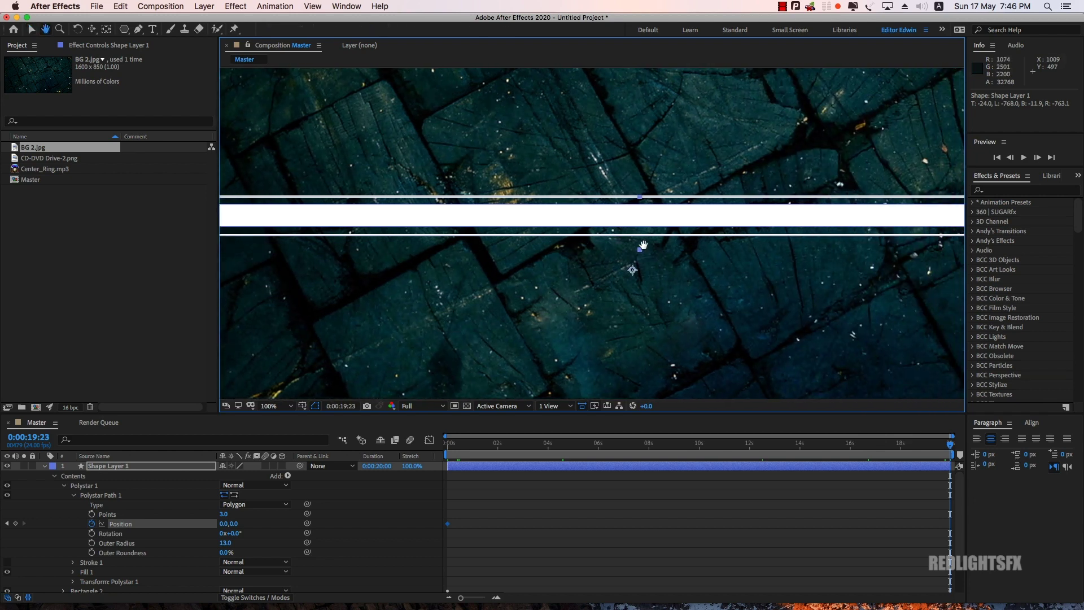
pyautogui.press(',')
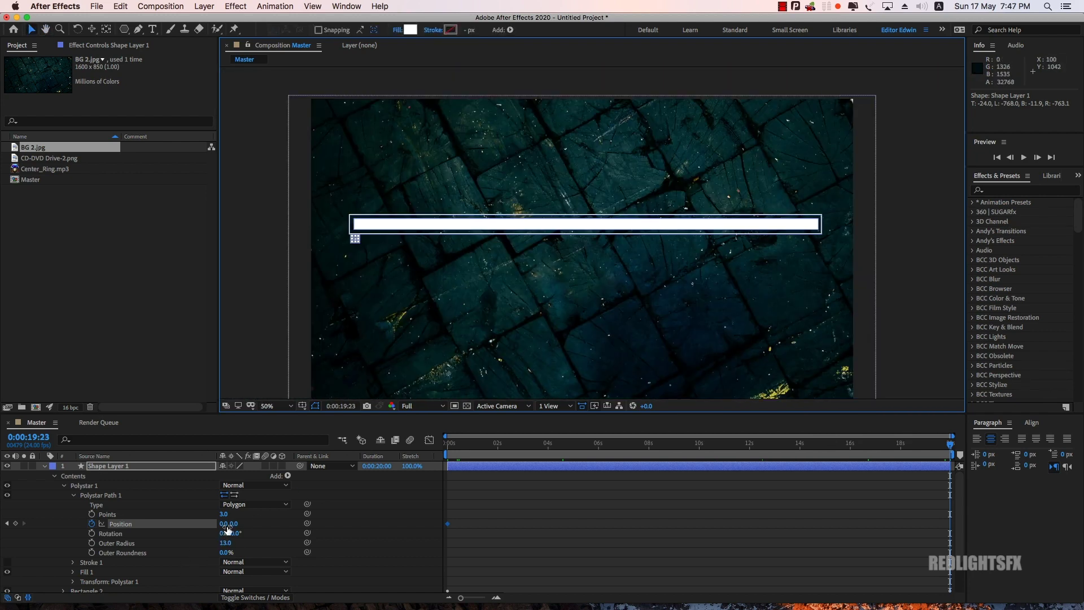
# Slide the triangle to Position 1641,0, just below the bar's right end
pyautogui.moveTo(225, 524); pyautogui.dragTo(967, 515)
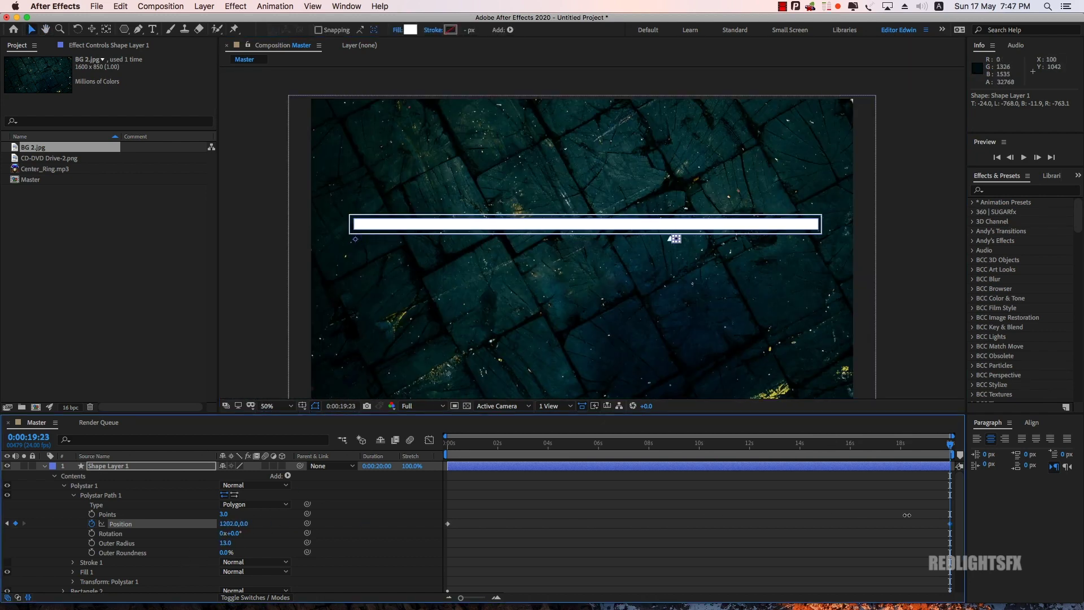
pyautogui.press('.')
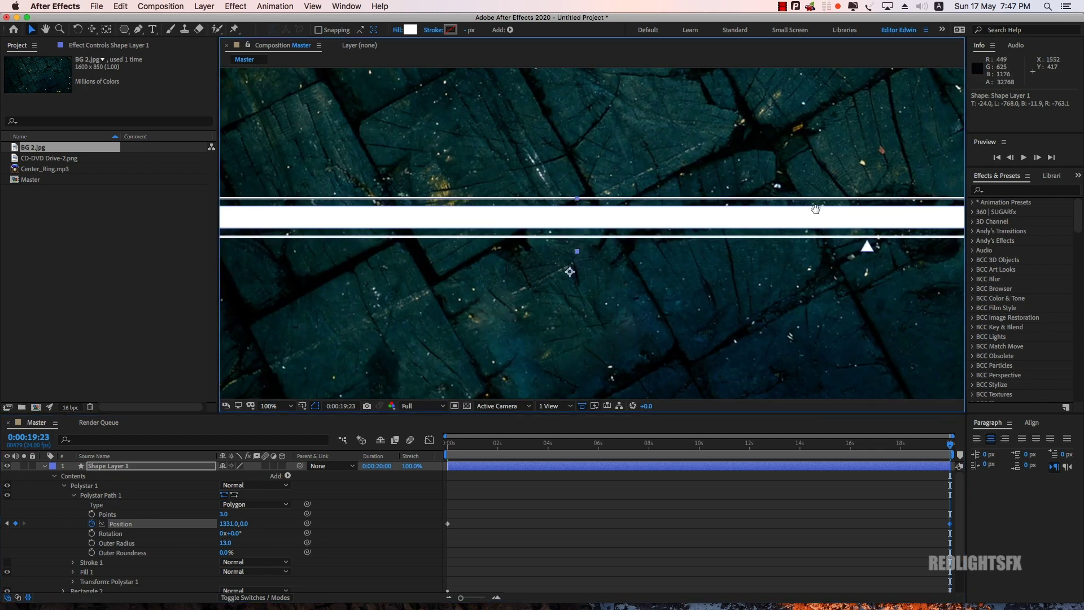
pyautogui.moveTo(902, 203); pyautogui.dragTo(484, 202)
pyautogui.press('v')
pyautogui.moveTo(222, 524); pyautogui.dragTo(390, 513)
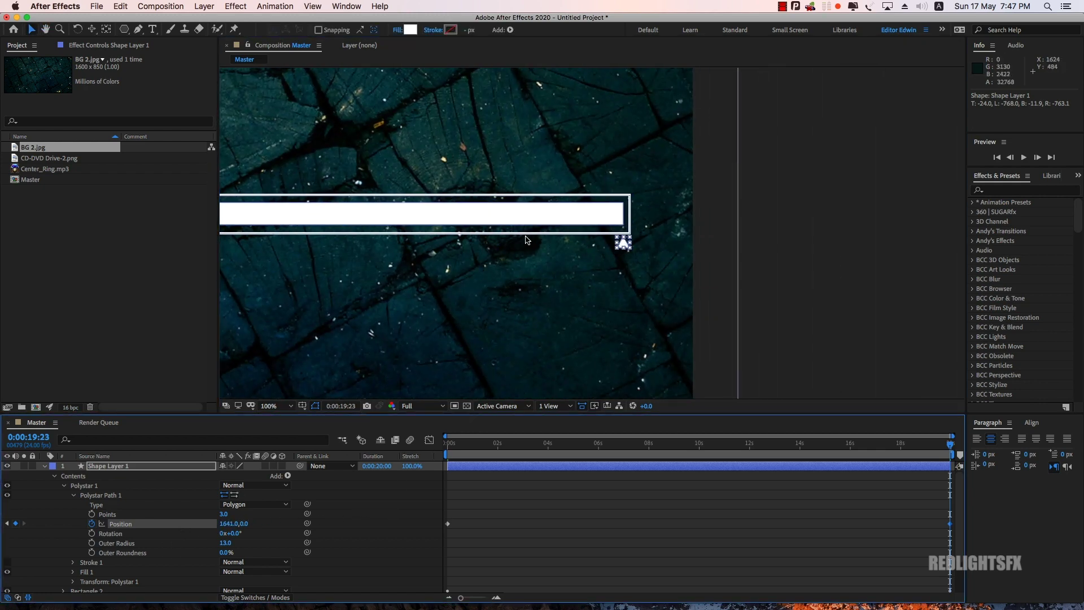
pyautogui.press('.')
pyautogui.press('.')
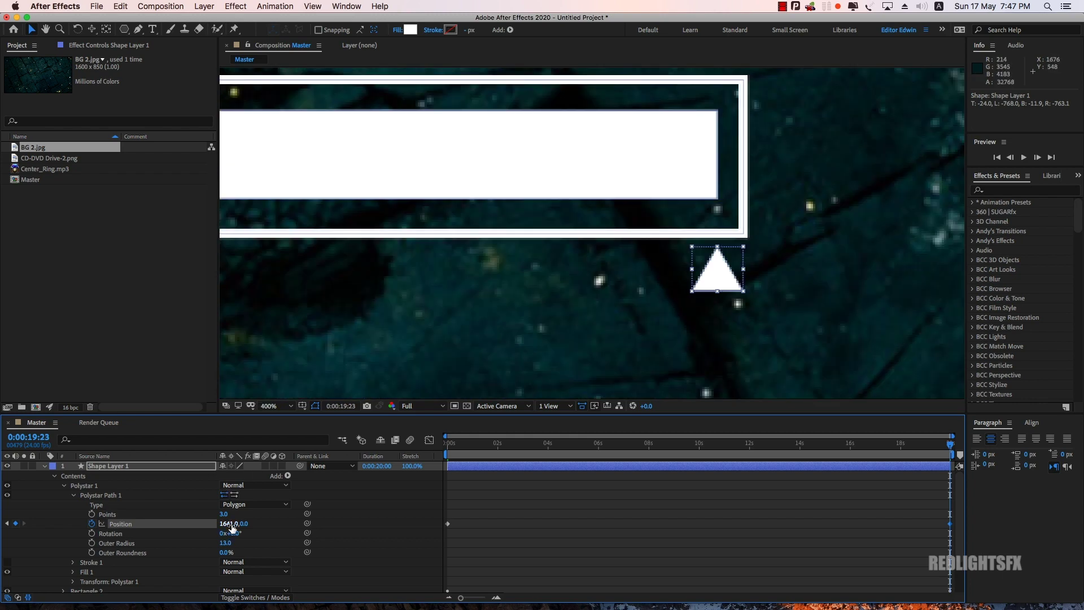
pyautogui.moveTo(226, 524); pyautogui.dragTo(230, 524)
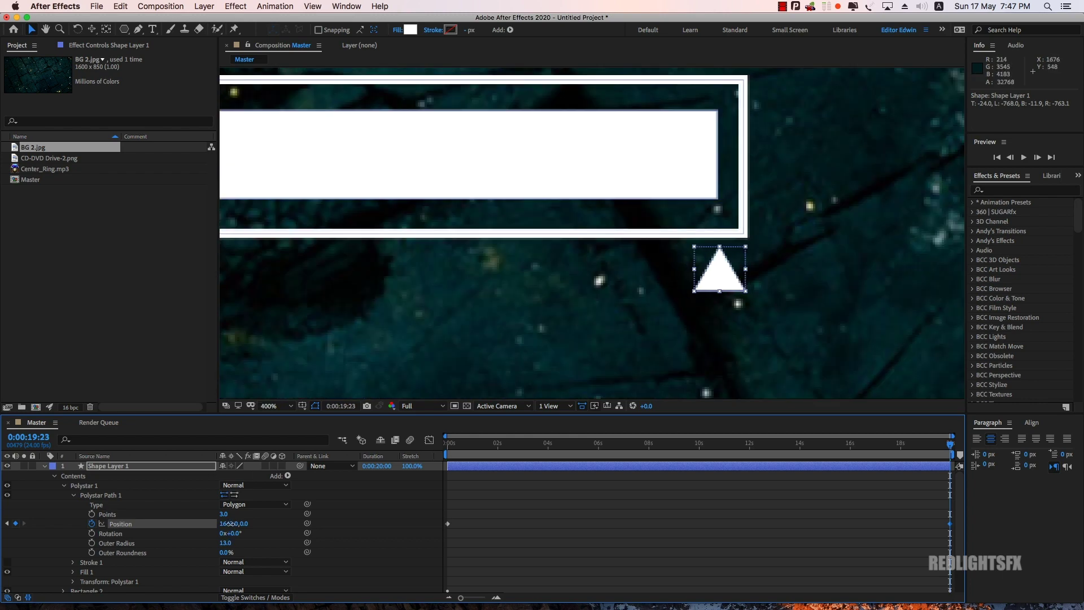
pyautogui.press(',')
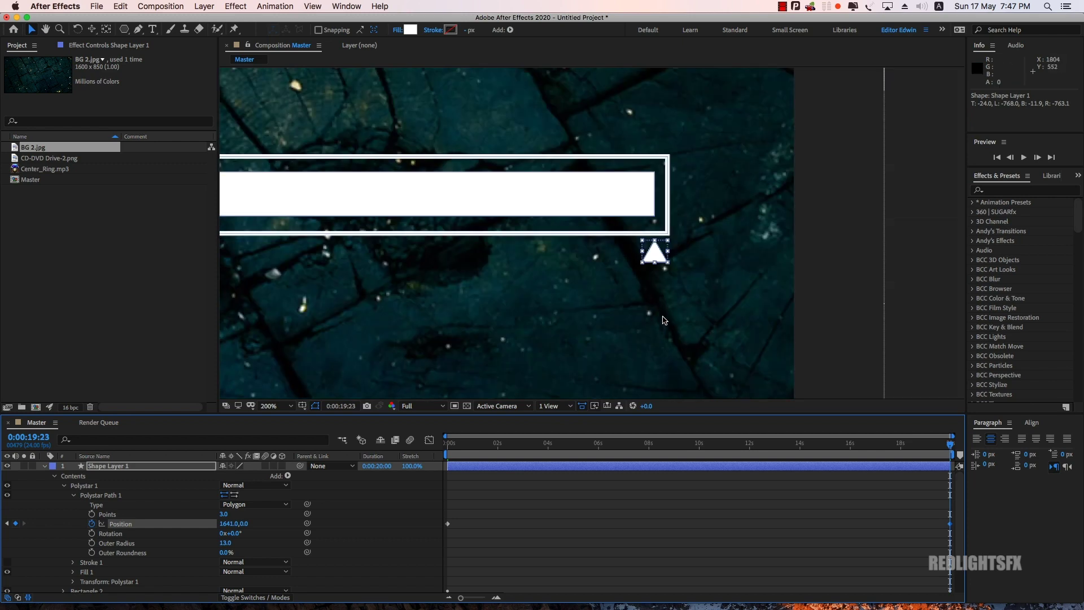
pyautogui.press(',')
pyautogui.press(',')
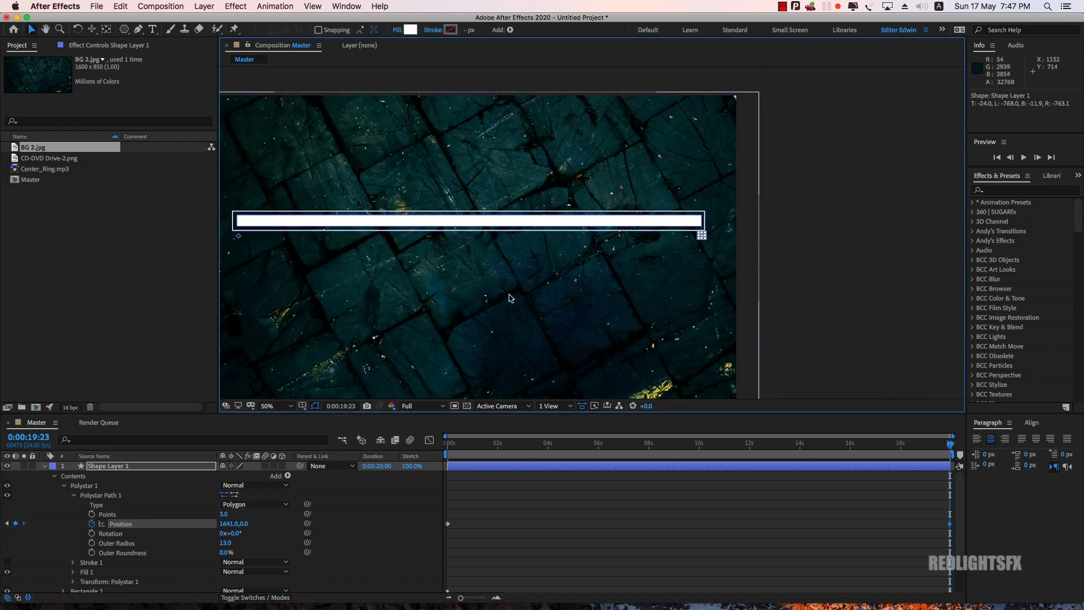
pyautogui.press(',')
pyautogui.press(',')
pyautogui.press(',')
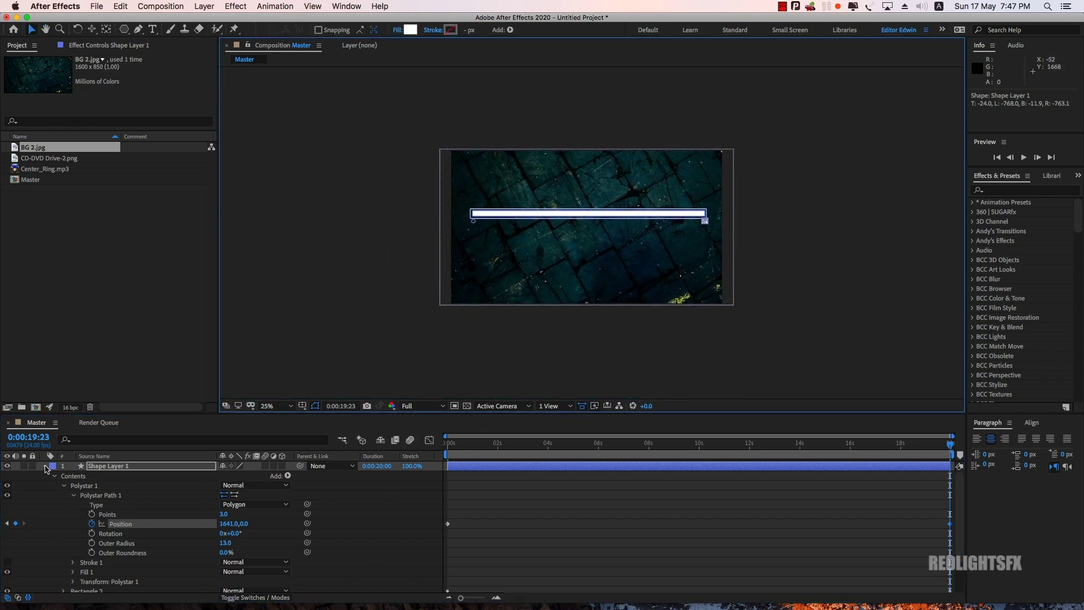
# Preview the loading bar animation from near the start
pyautogui.click(45, 465)
pyautogui.moveTo(951, 444)
pyautogui.mouseDown()
pyautogui.moveTo(921, 454)
pyautogui.moveTo(420, 453)
pyautogui.mouseUp()
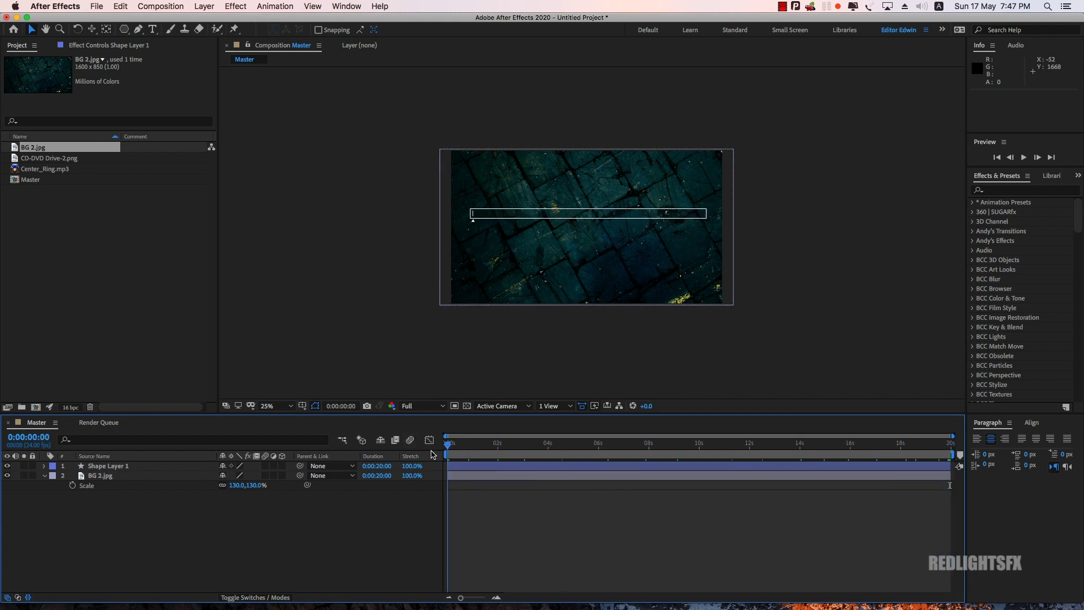
pyautogui.press('space')
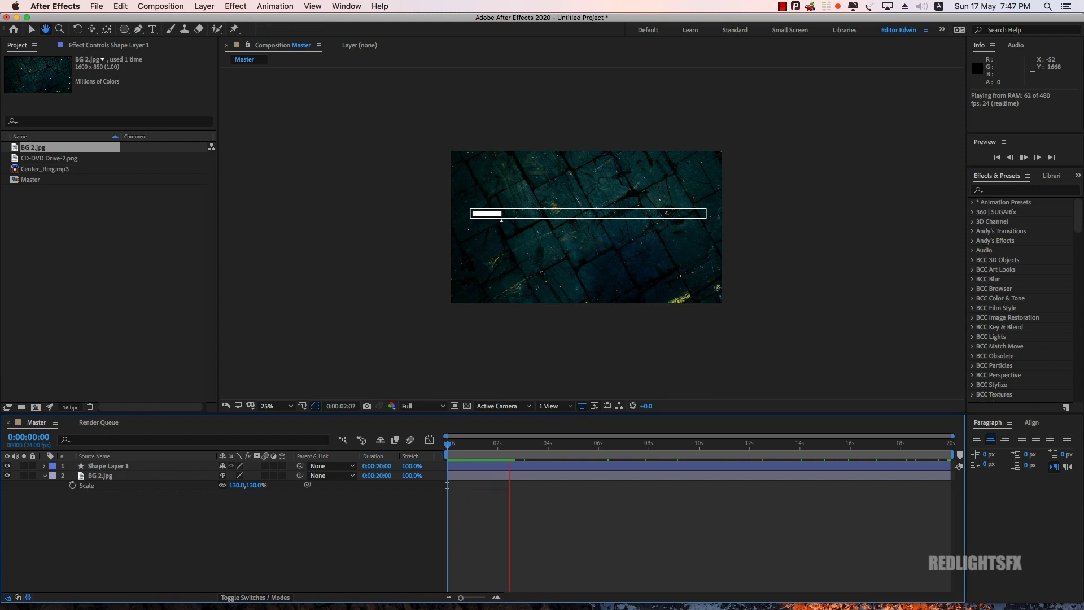
pyautogui.click(63, 485)
# Pre-compose Shape Layer 1 into a new composition named Paly Button
pyautogui.click(45, 475)
pyautogui.click(124, 466)
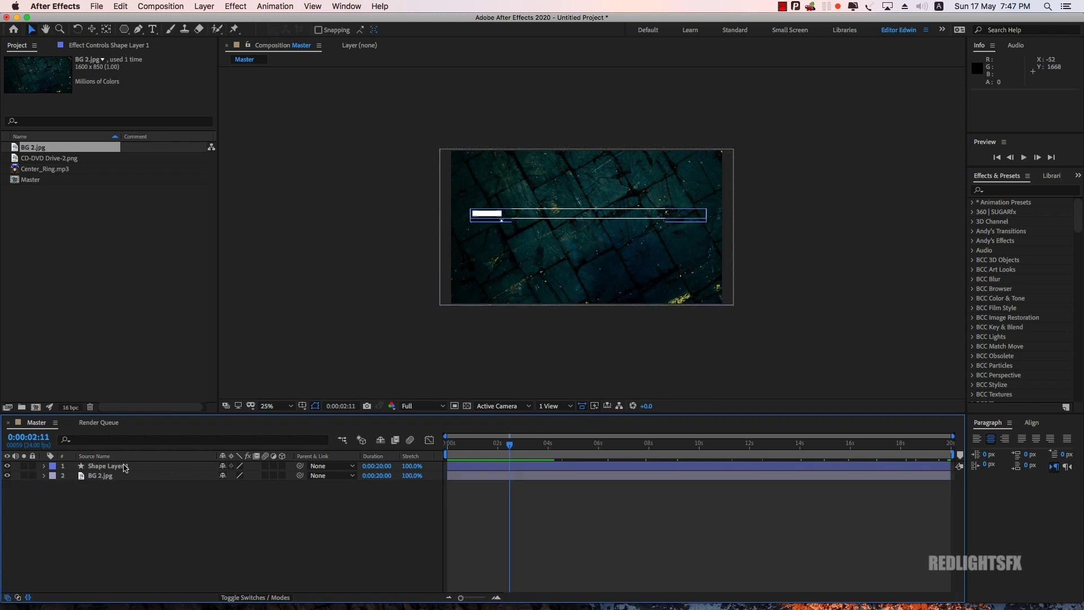
pyautogui.click(124, 468)
pyautogui.rightClick(119, 466)
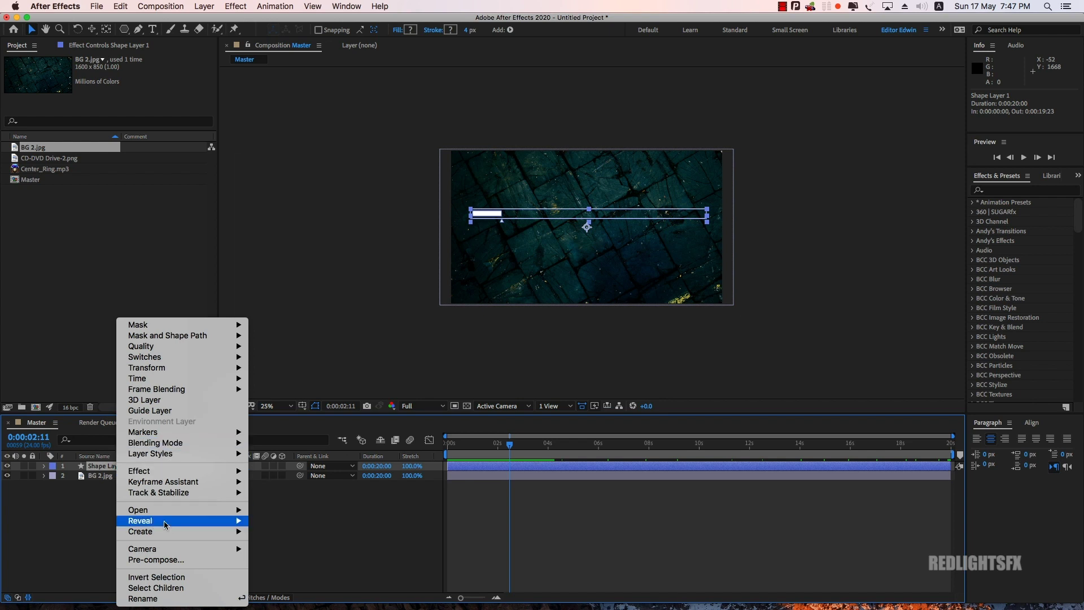
pyautogui.click(168, 561)
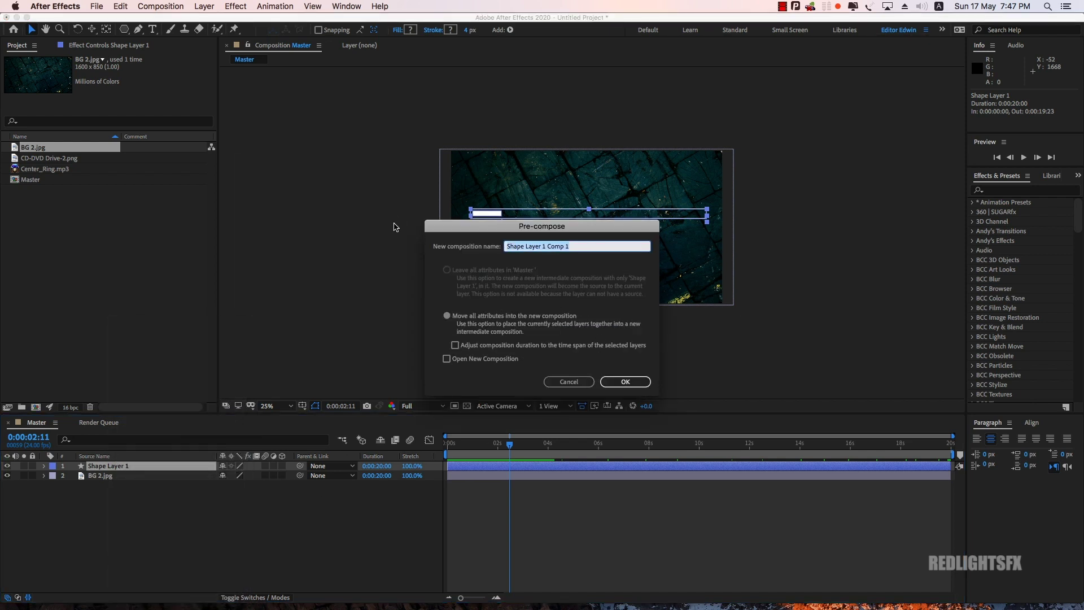
pyautogui.write('Paly Button')
# Create the Paly Button precomp and move it down to Position 960,1028
pyautogui.click(625, 382)
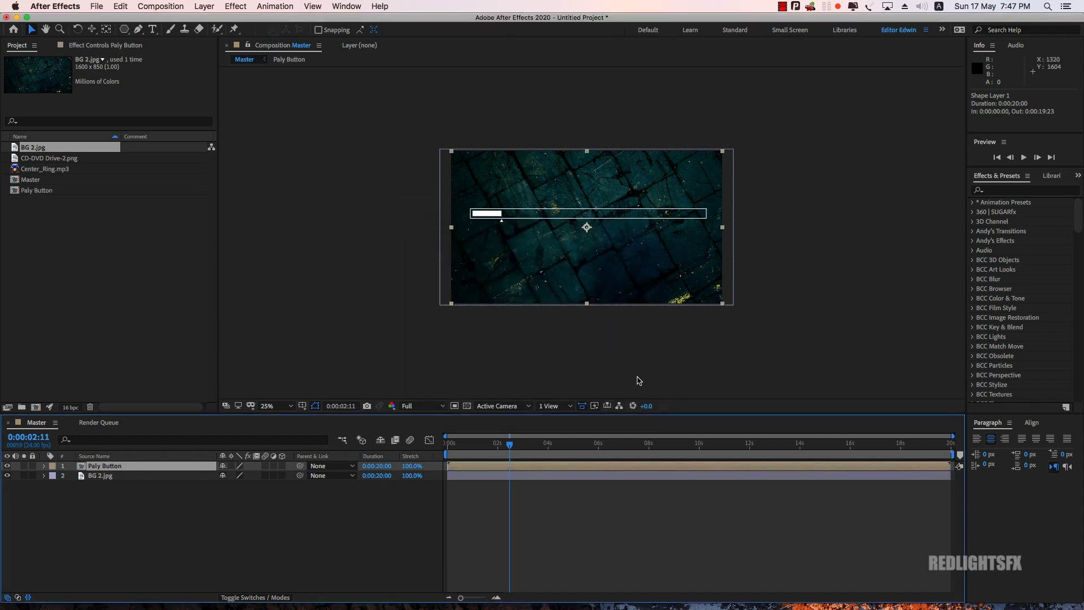
pyautogui.click(142, 517)
pyautogui.click(105, 466)
pyautogui.click(44, 466)
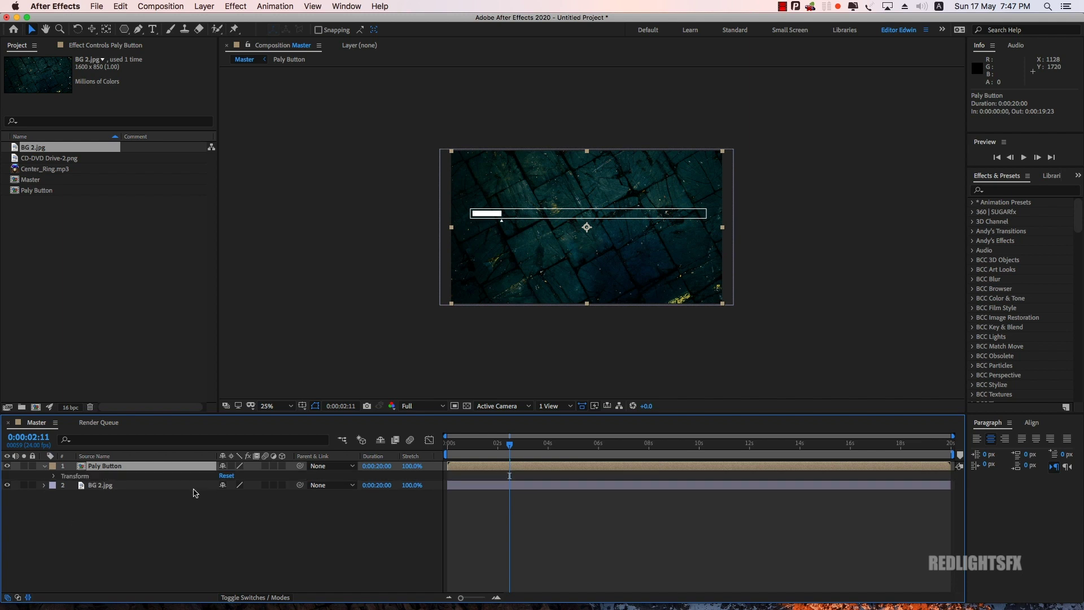
pyautogui.click(54, 476)
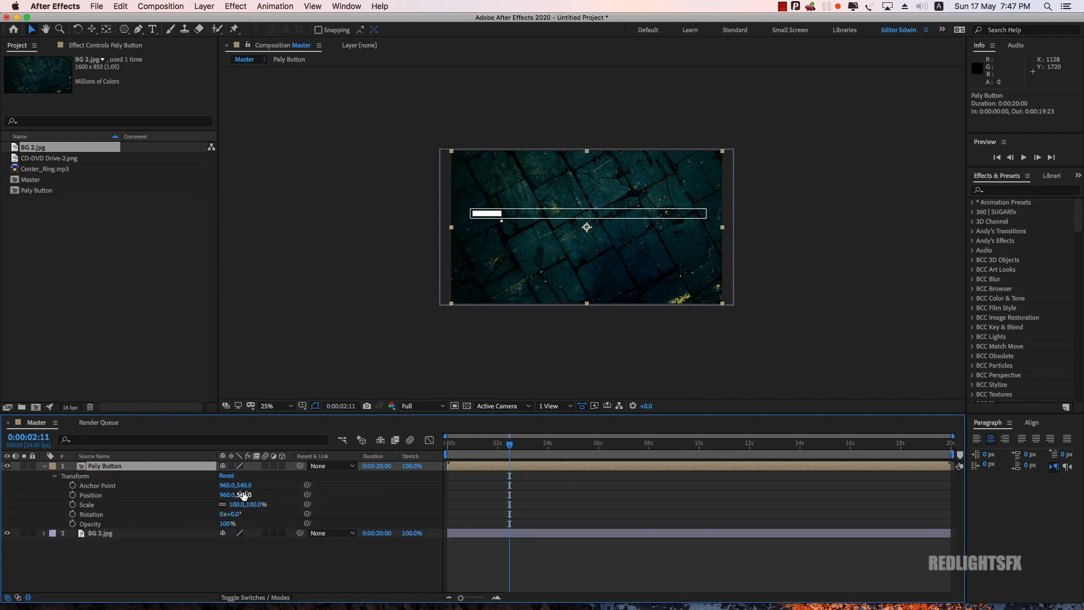
pyautogui.moveTo(243, 495); pyautogui.dragTo(549, 462)
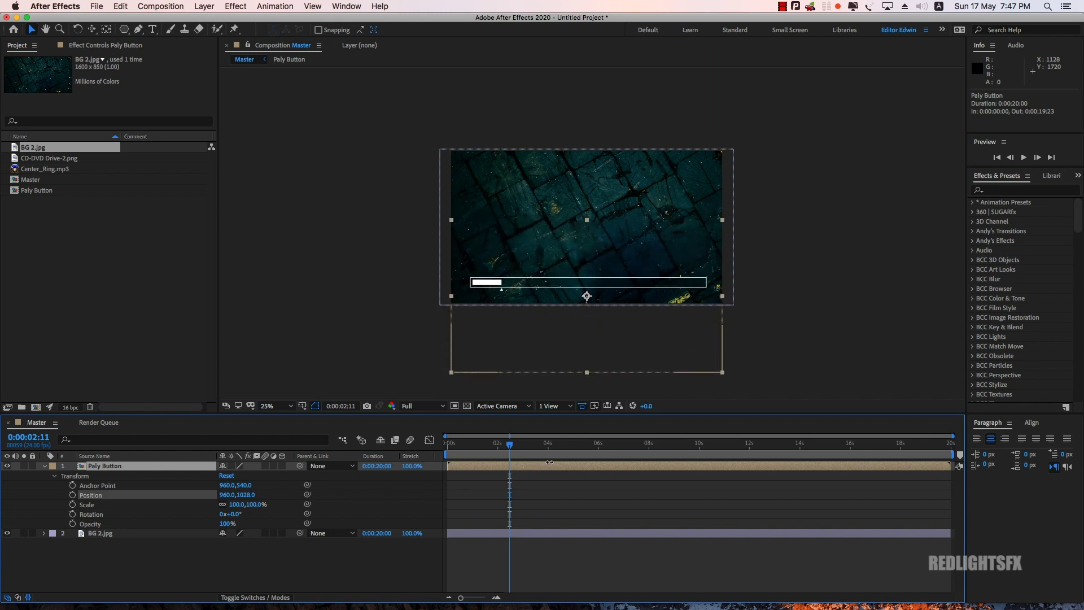
pyautogui.click(229, 565)
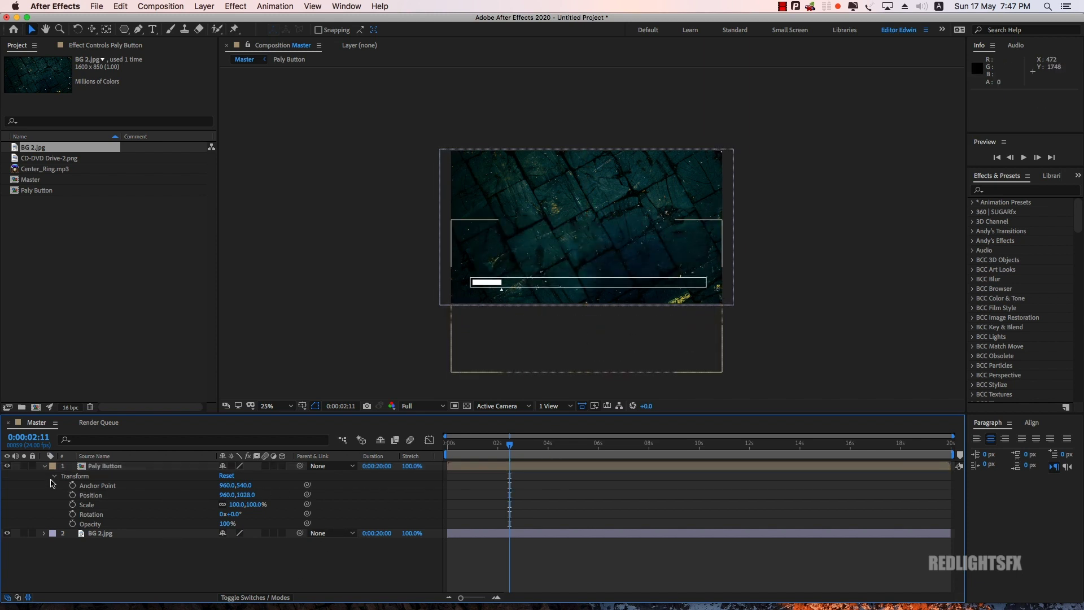
pyautogui.click(45, 466)
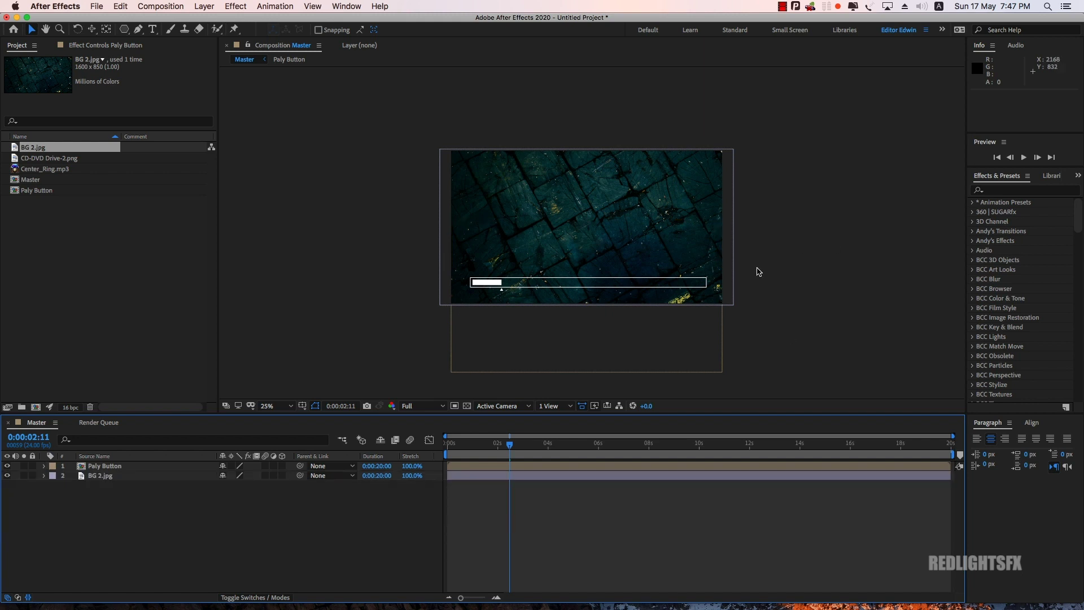
# Add Center_Ring.mp3 to the Master timeline below BG 2.jpg
pyautogui.press('.')
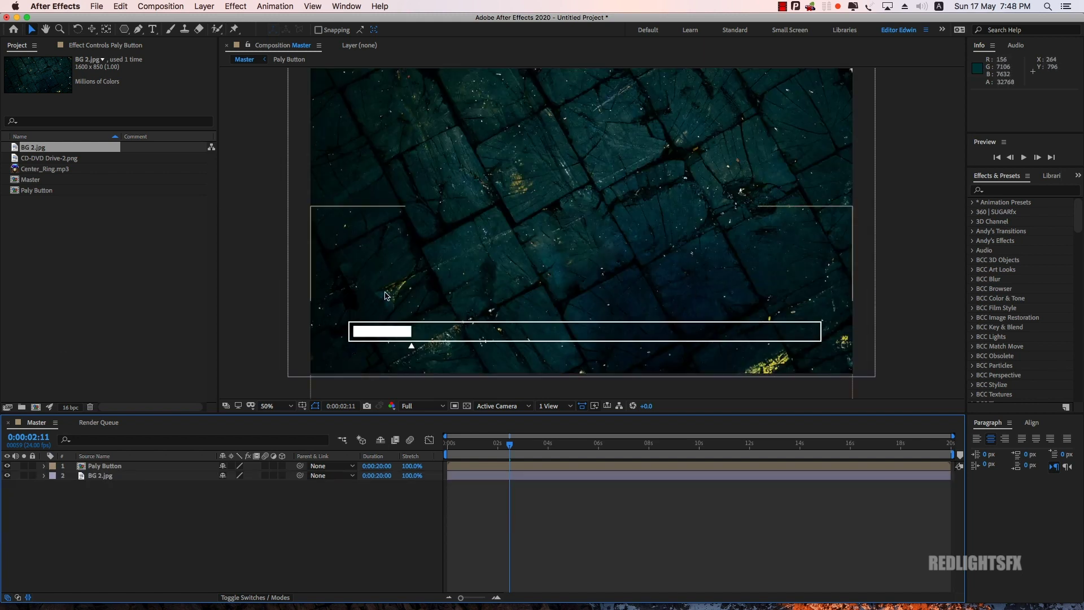
pyautogui.click(41, 171)
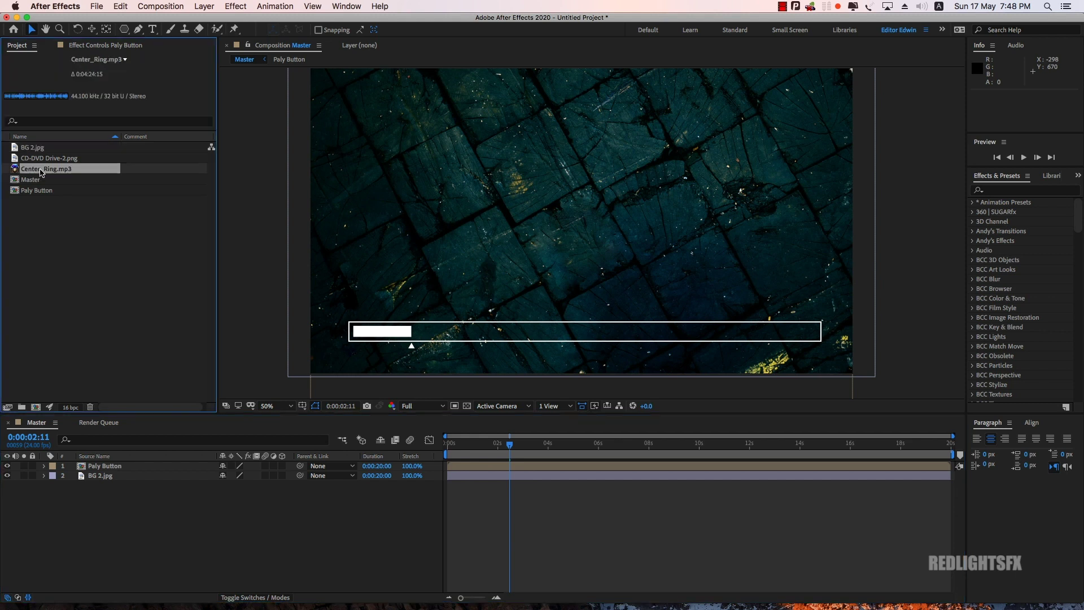
pyautogui.moveTo(28, 172); pyautogui.dragTo(144, 488)
# Create a new solid layer named Audio Spec
pyautogui.rightClick(328, 549)
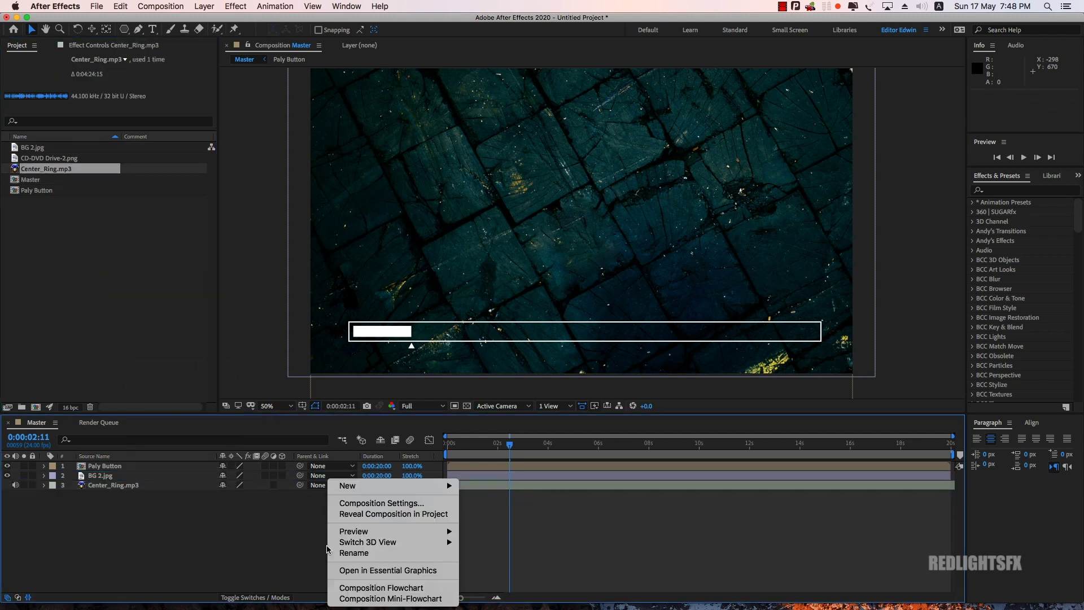
pyautogui.moveTo(393, 486)
pyautogui.click(535, 513)
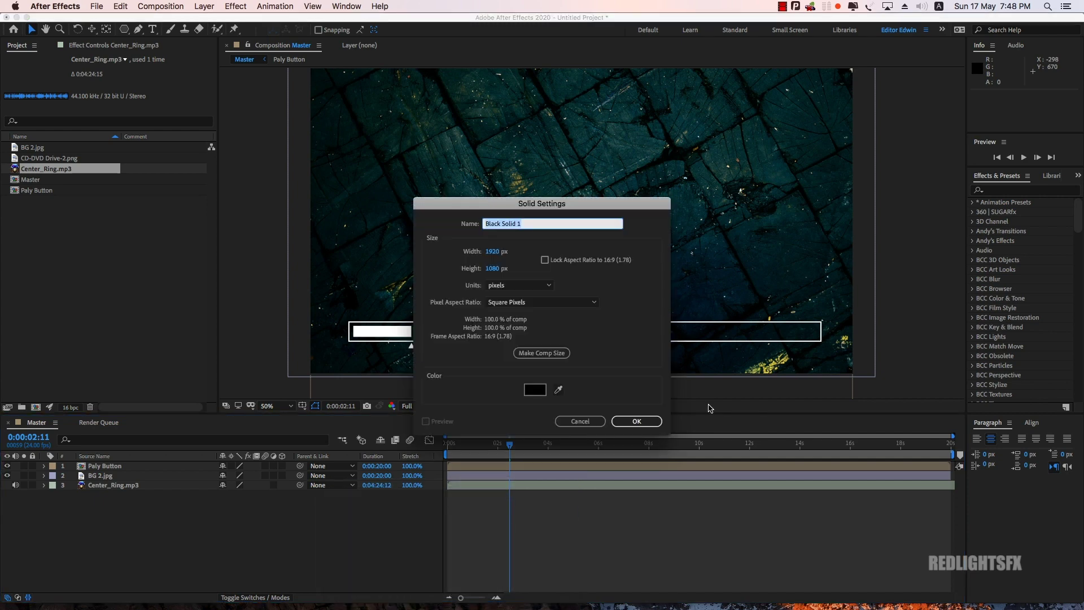
pyautogui.click(527, 223)
pyautogui.moveTo(527, 223); pyautogui.dragTo(450, 224)
pyautogui.write('Audio Spec')
pyautogui.press('Return')
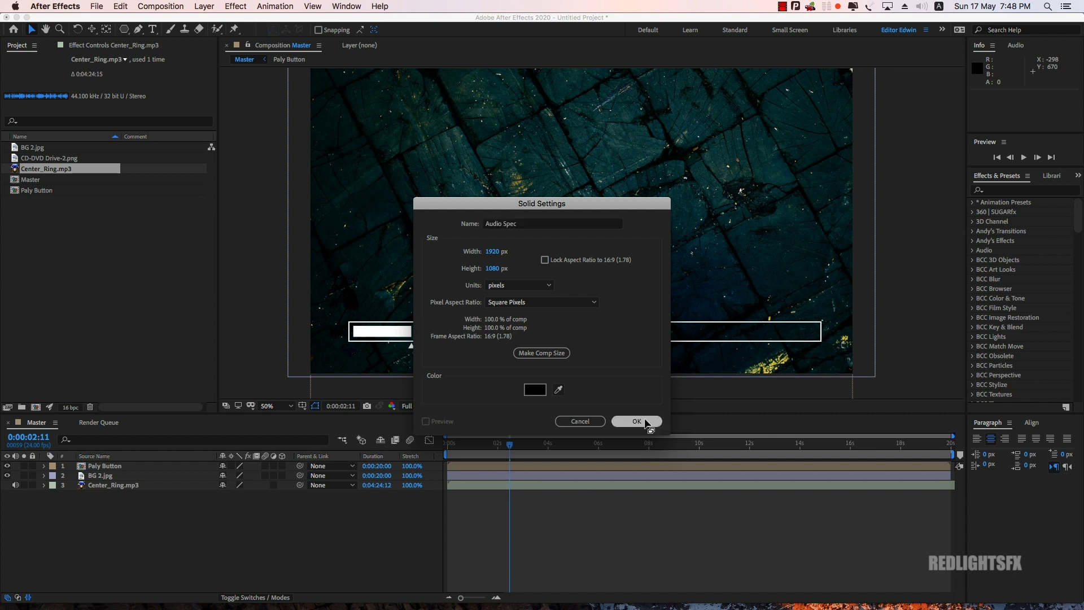
# Find Audio Spectrum in Effects & Presets and apply it to the Audio Spec solid
pyautogui.click(1023, 191)
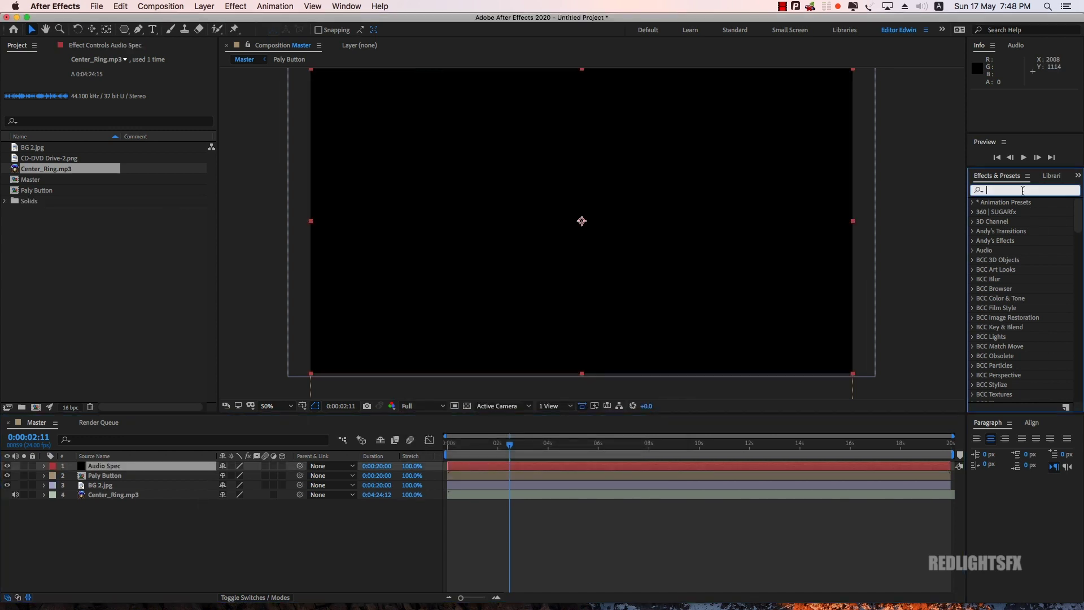
pyautogui.write('audio')
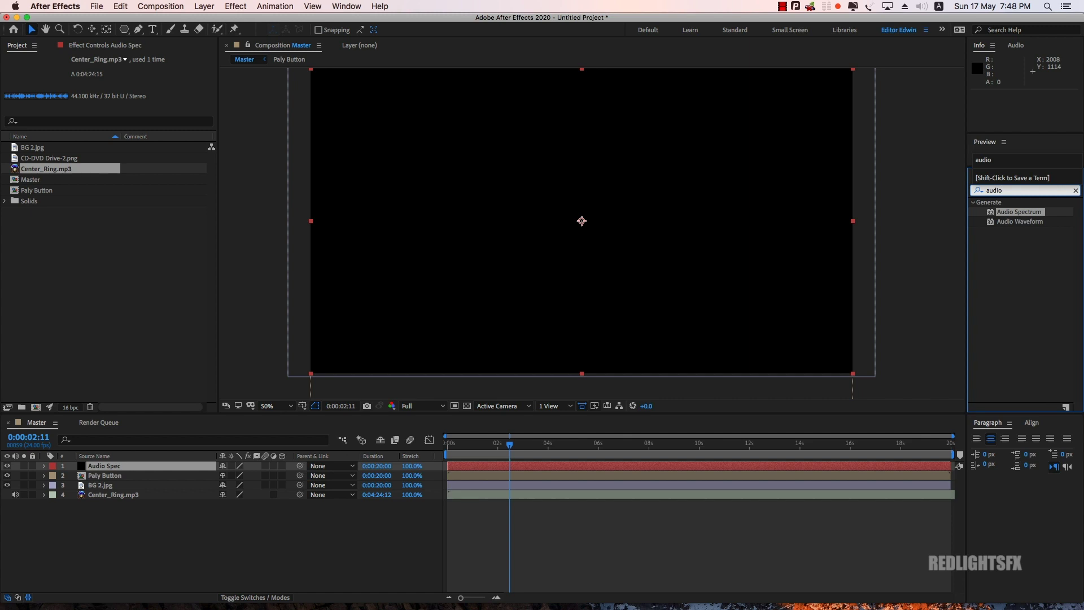
pyautogui.moveTo(1019, 212); pyautogui.dragTo(128, 470)
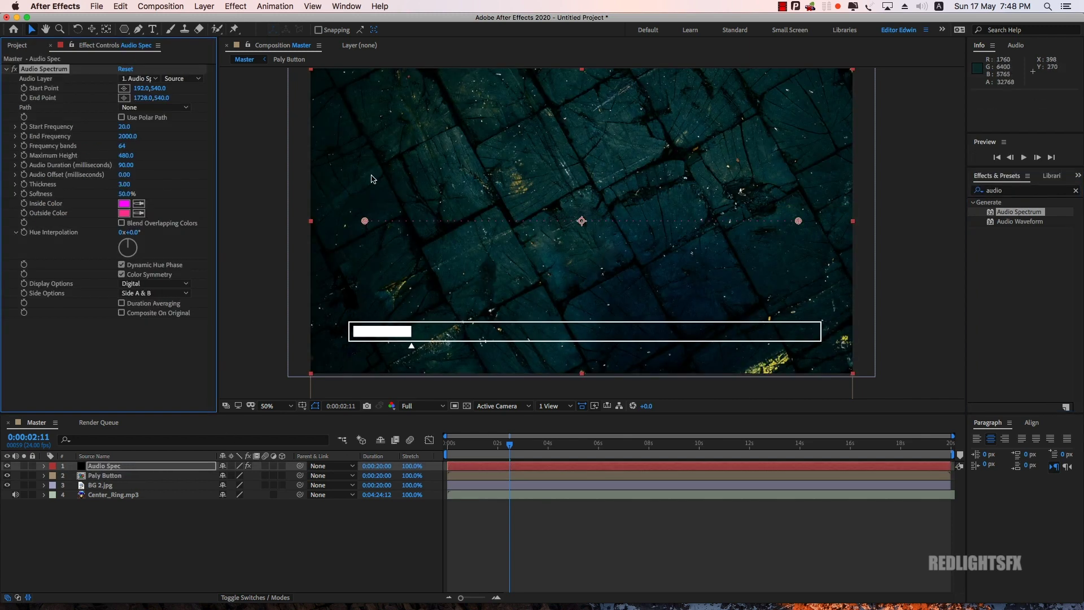
# Set the spectrum's Audio Layer to Center_Ring and preview it from the start
pyautogui.click(136, 79)
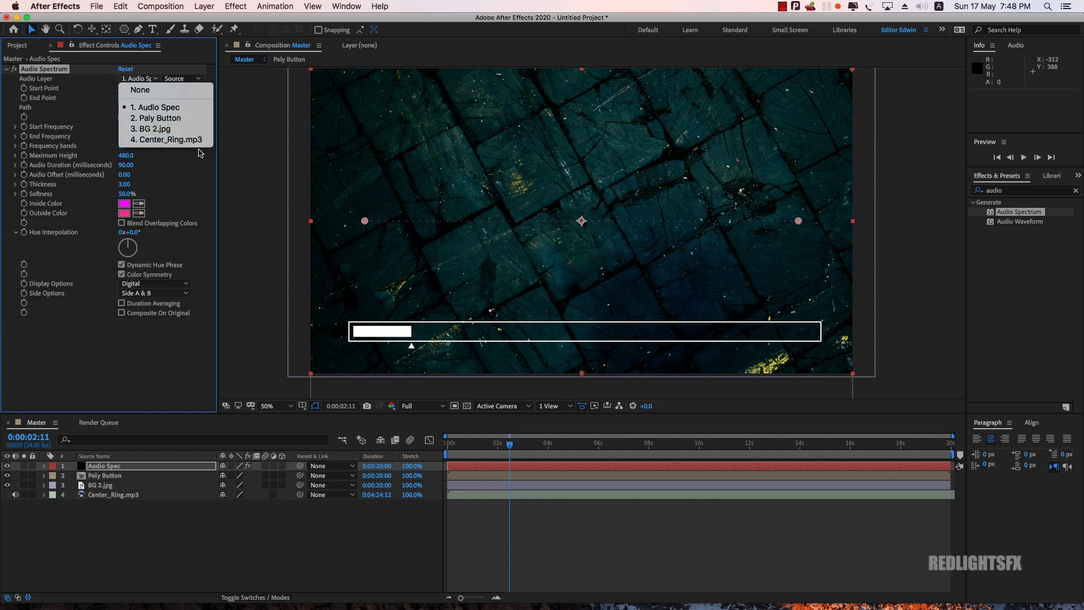
pyautogui.click(183, 140)
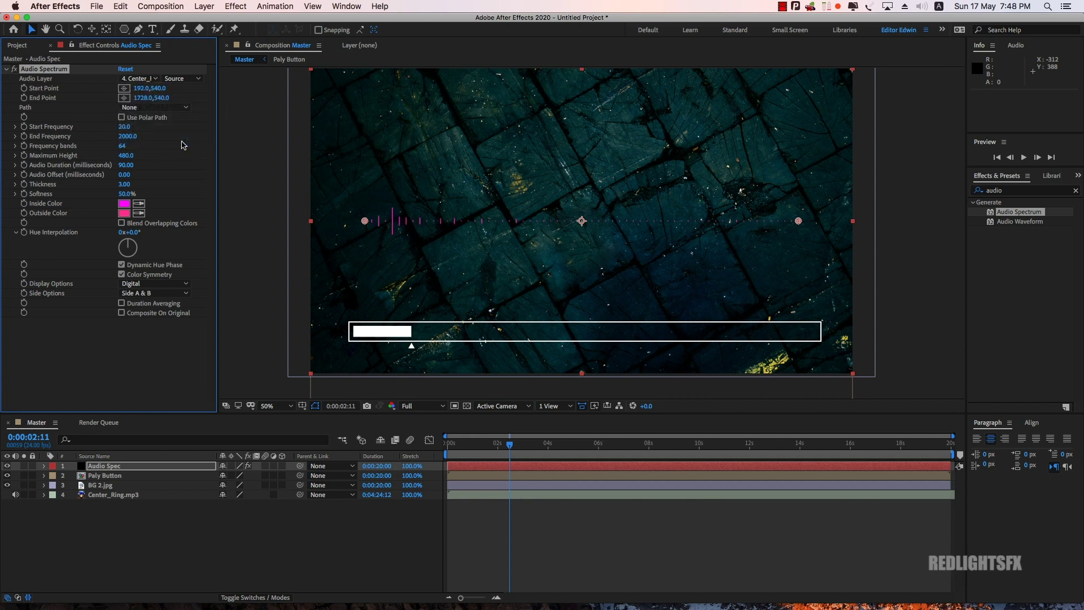
pyautogui.click(477, 451)
pyautogui.press('Home')
pyautogui.press('space')
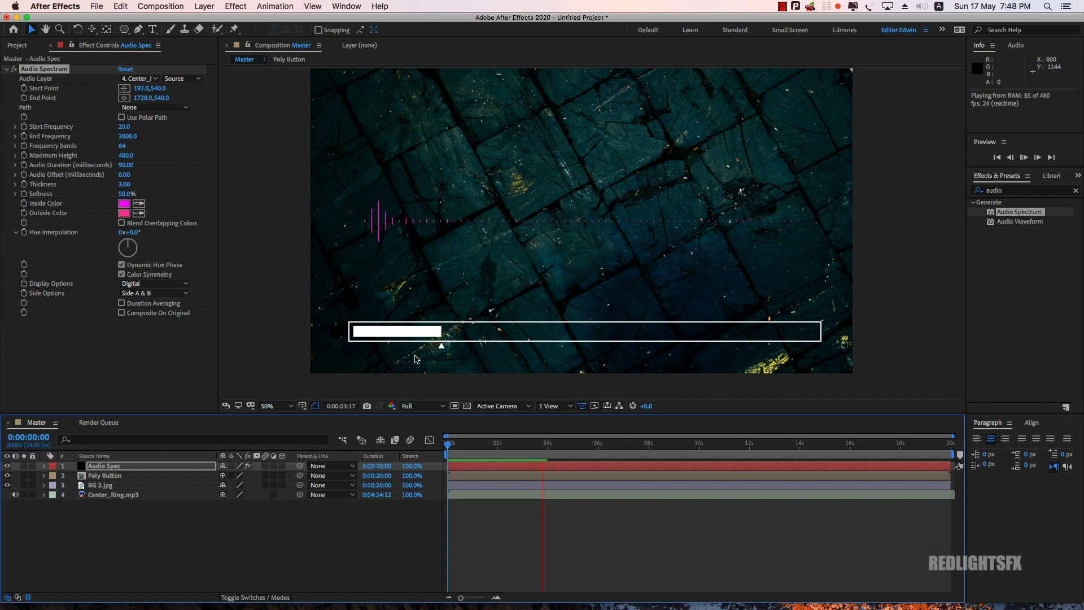
pyautogui.press('space')
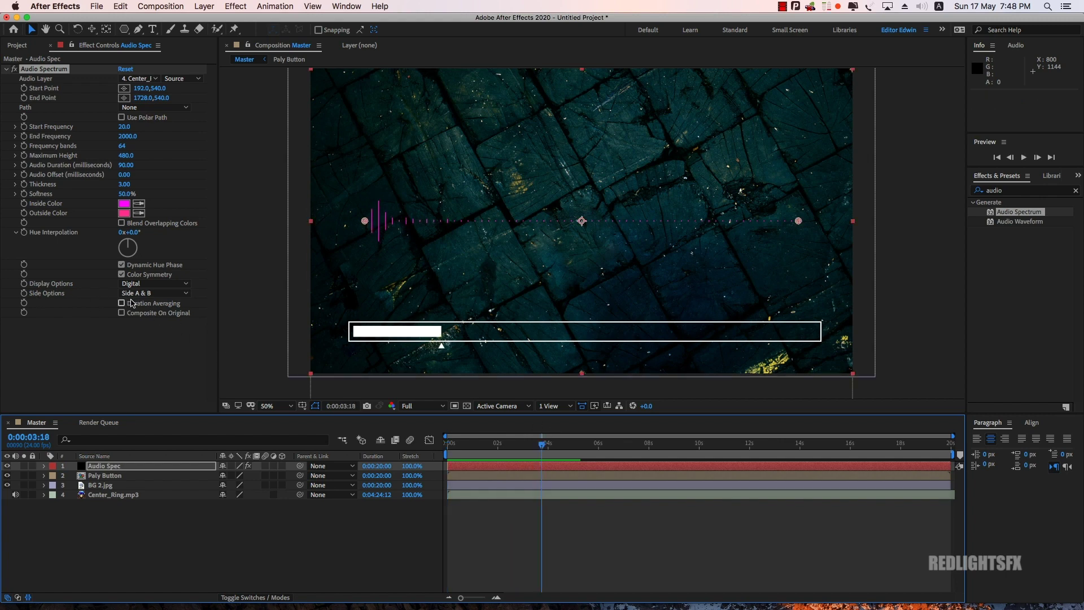
# Set Side Options to Side A and make both Inside and Outside Color white
pyautogui.click(169, 293)
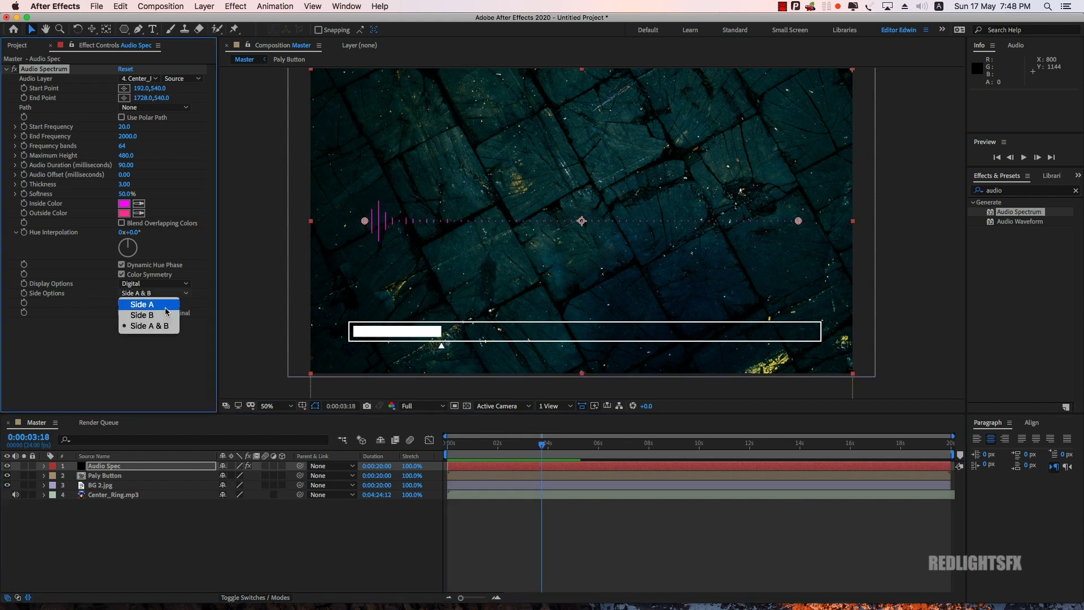
pyautogui.click(166, 310)
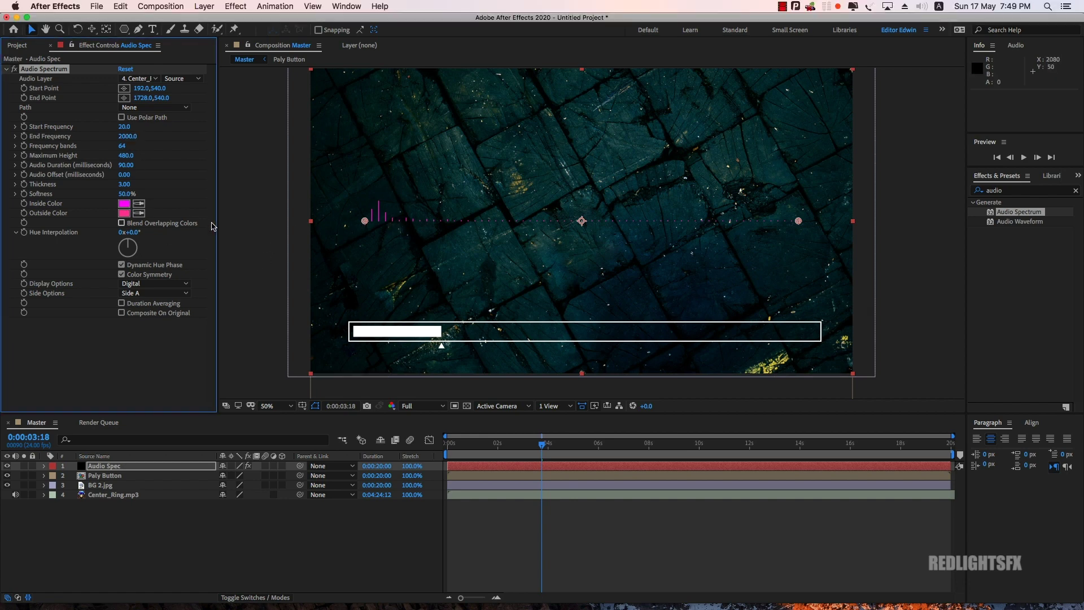
pyautogui.click(123, 203)
pyautogui.moveTo(525, 341); pyautogui.dragTo(488, 297)
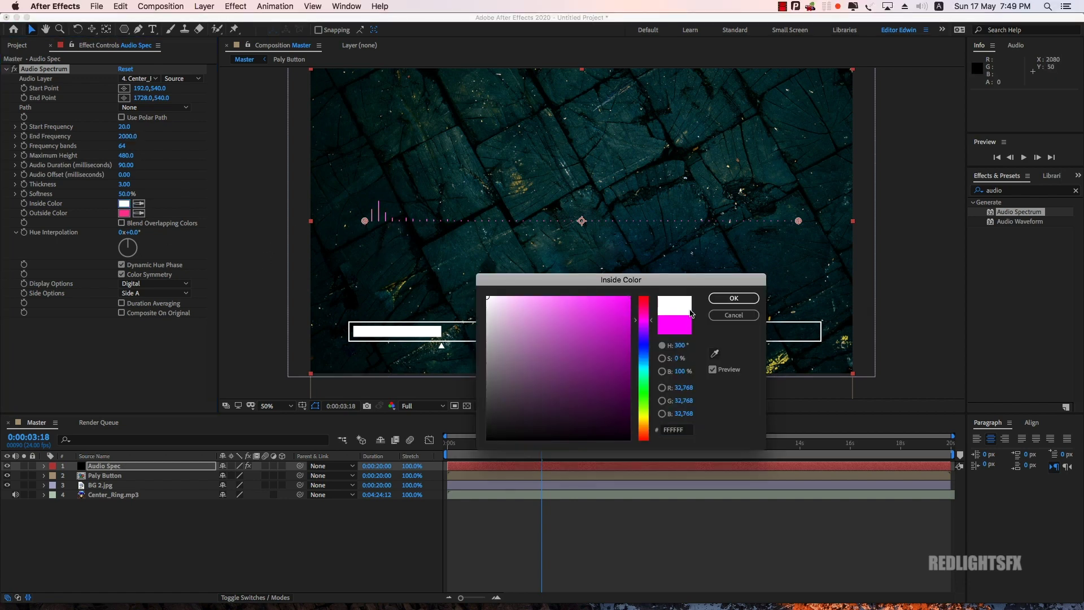
pyautogui.click(734, 299)
pyautogui.click(124, 213)
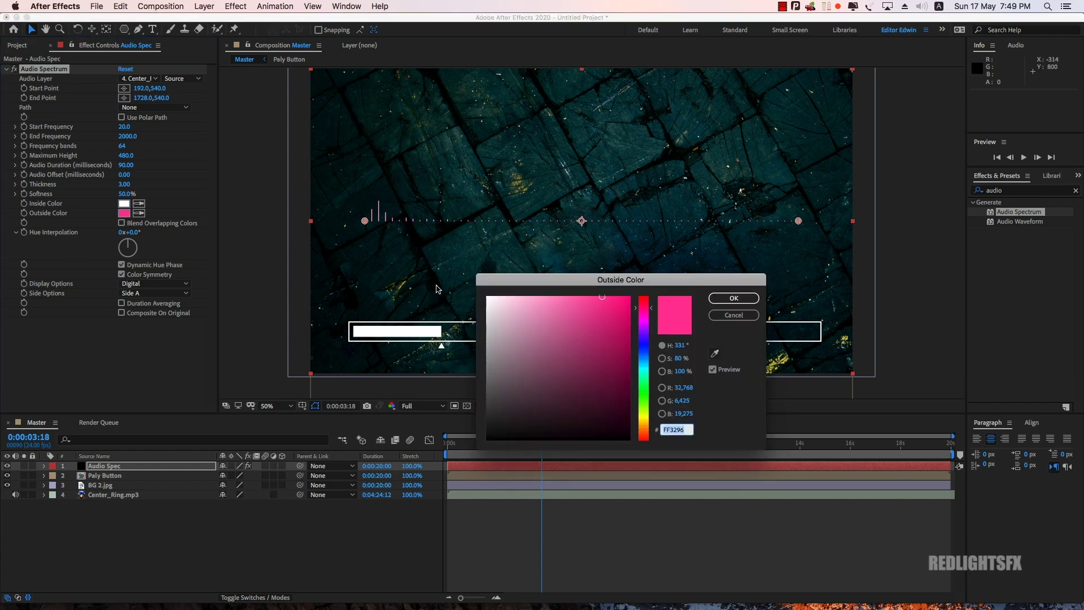
pyautogui.moveTo(503, 341); pyautogui.dragTo(477, 283)
pyautogui.click(733, 299)
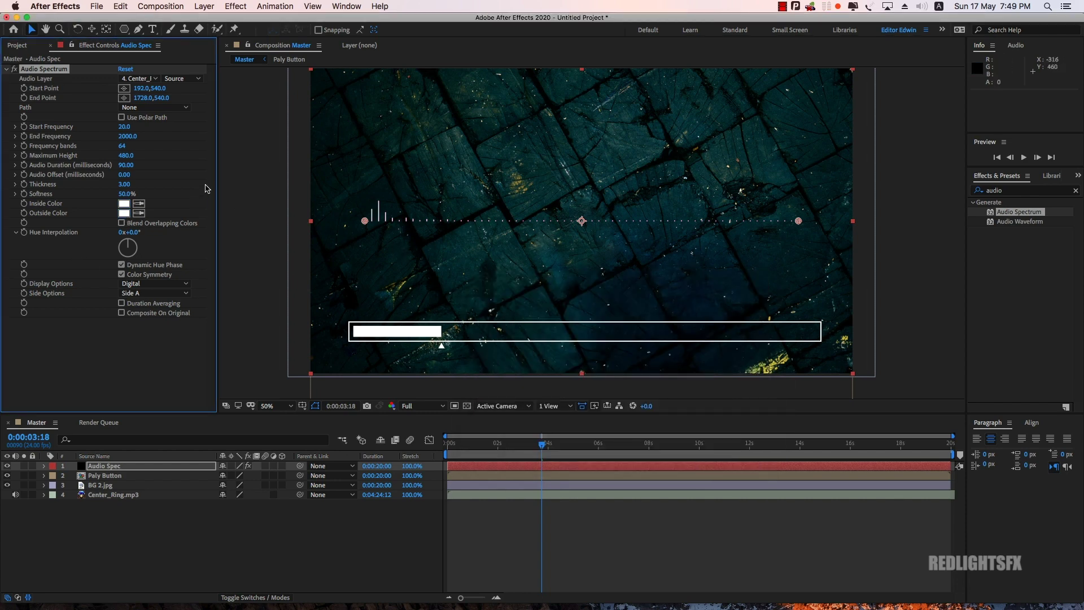
# Set Start Frequency 1, End Frequency 400 and Frequency bands 130
pyautogui.click(126, 128)
pyautogui.write('1')
pyautogui.press('Return')
pyautogui.click(127, 137)
pyautogui.press('Return')
pyautogui.moveTo(487, 445)
pyautogui.mouseDown()
pyautogui.moveTo(507, 451)
pyautogui.moveTo(481, 453)
pyautogui.mouseUp()
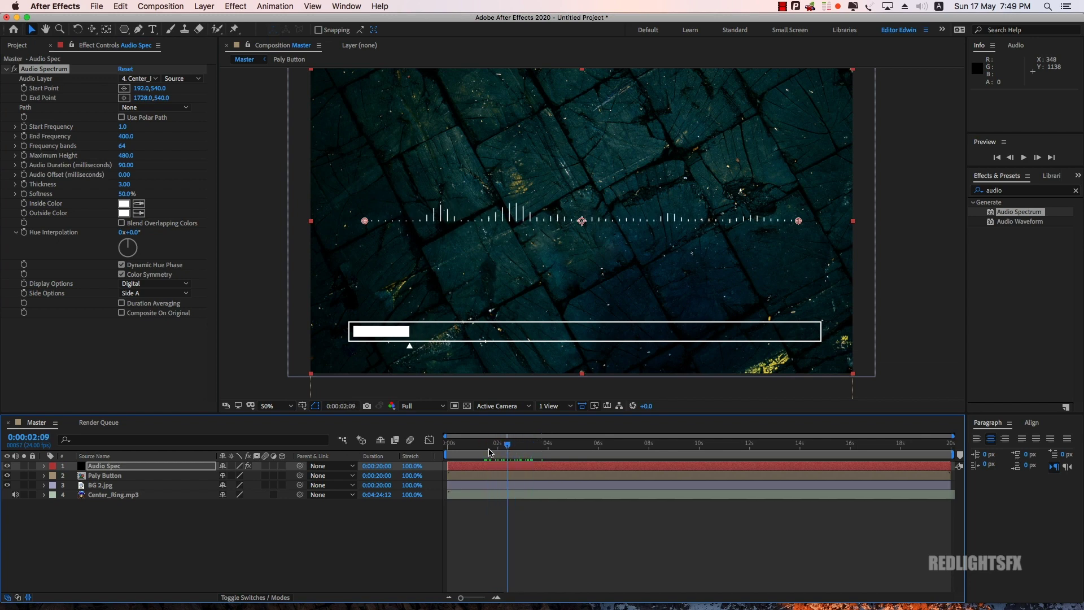
pyautogui.click(125, 148)
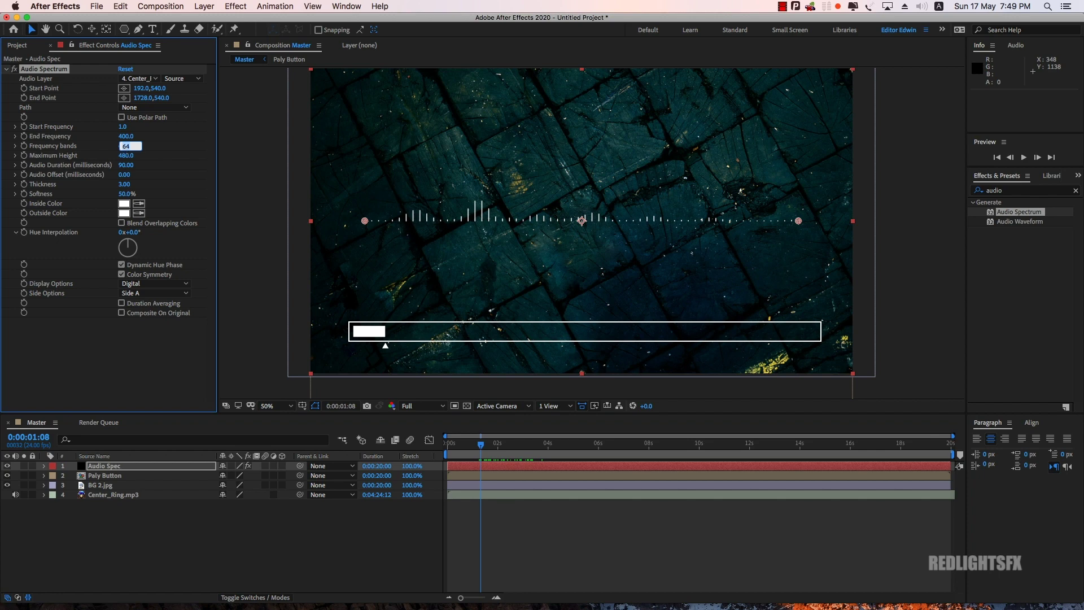
pyautogui.press('Return')
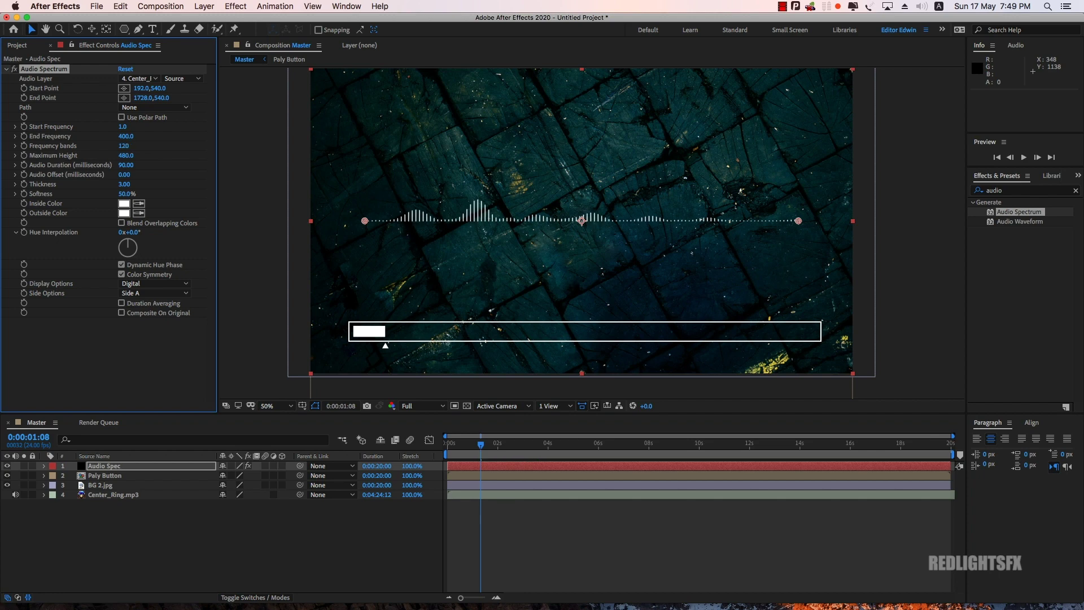
pyautogui.click(124, 148)
pyautogui.press('Return')
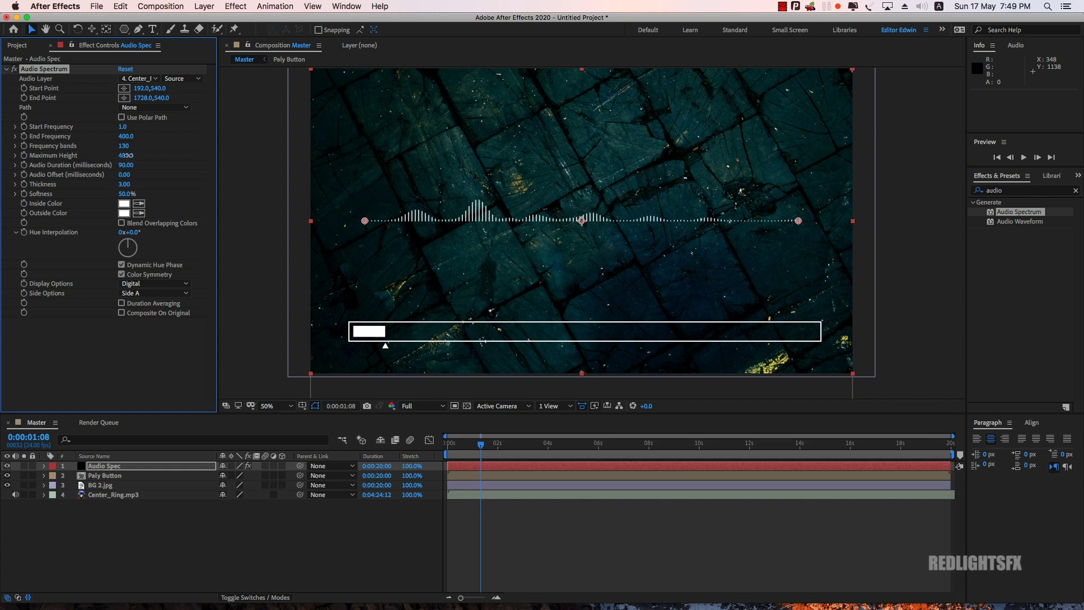
# Set Maximum Height 550, Audio Duration 30 and Audio Offset 15, then preview
pyautogui.click(128, 155)
pyautogui.press('Return')
pyautogui.moveTo(480, 445)
pyautogui.mouseDown()
pyautogui.moveTo(525, 447)
pyautogui.moveTo(476, 447)
pyautogui.mouseUp()
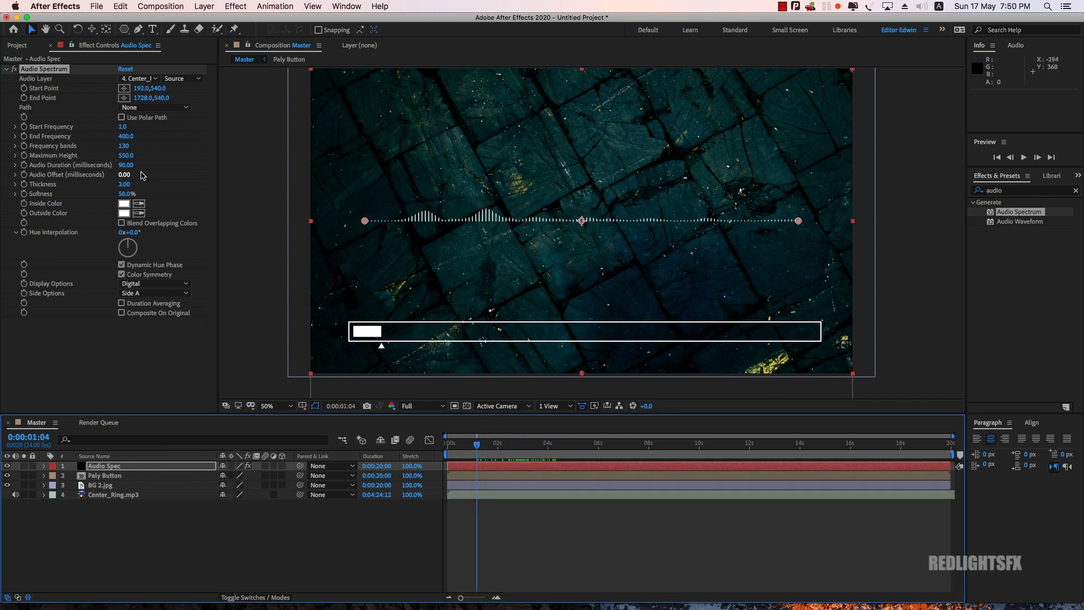
pyautogui.click(126, 165)
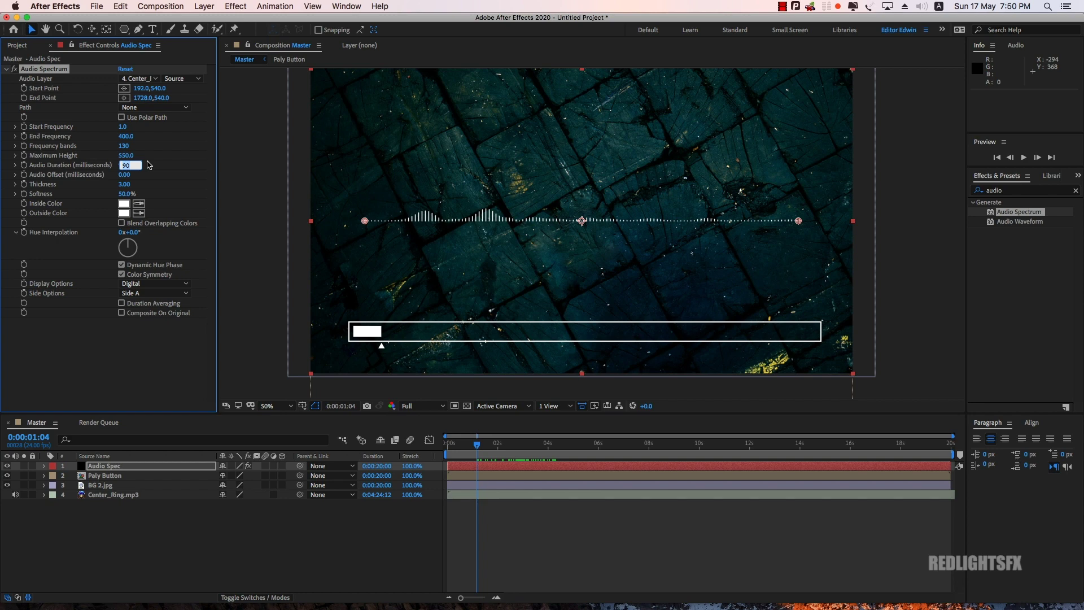
pyautogui.press('Return')
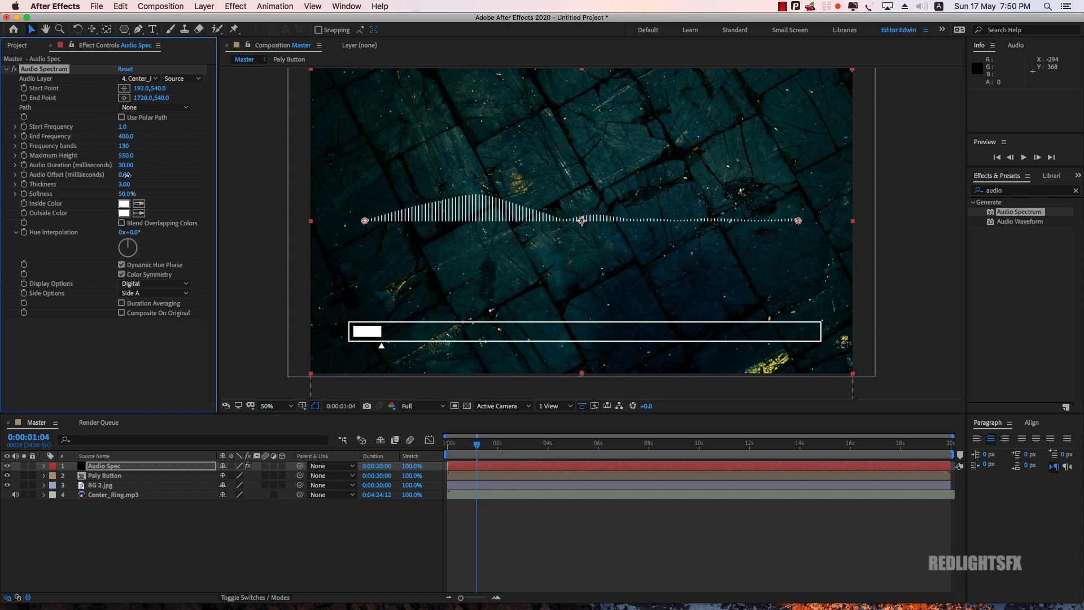
pyautogui.click(125, 175)
pyautogui.press('Return')
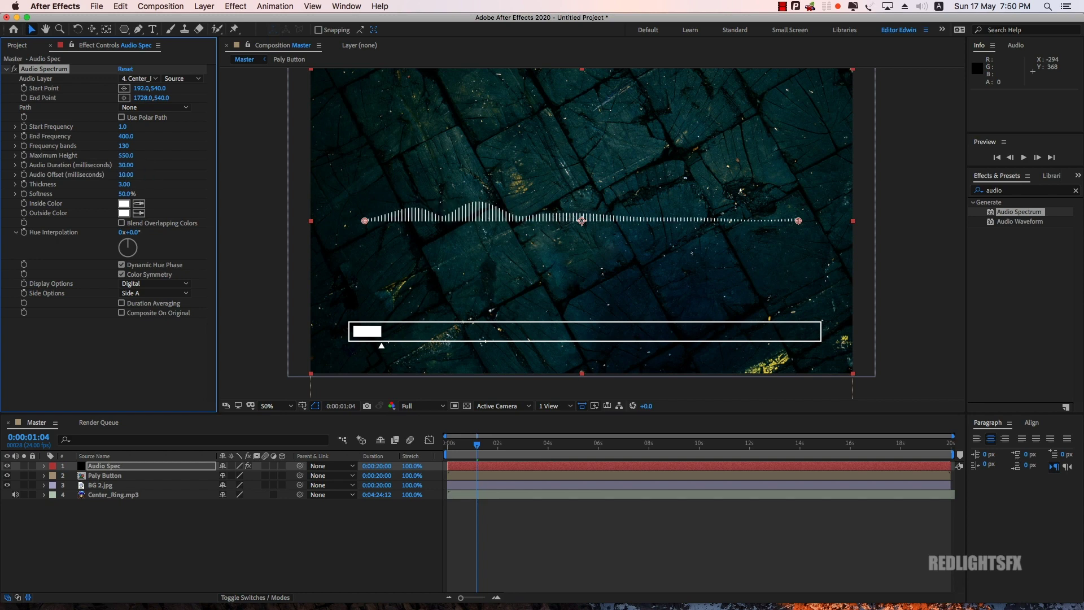
pyautogui.click(126, 175)
pyautogui.write('15')
pyautogui.press('Return')
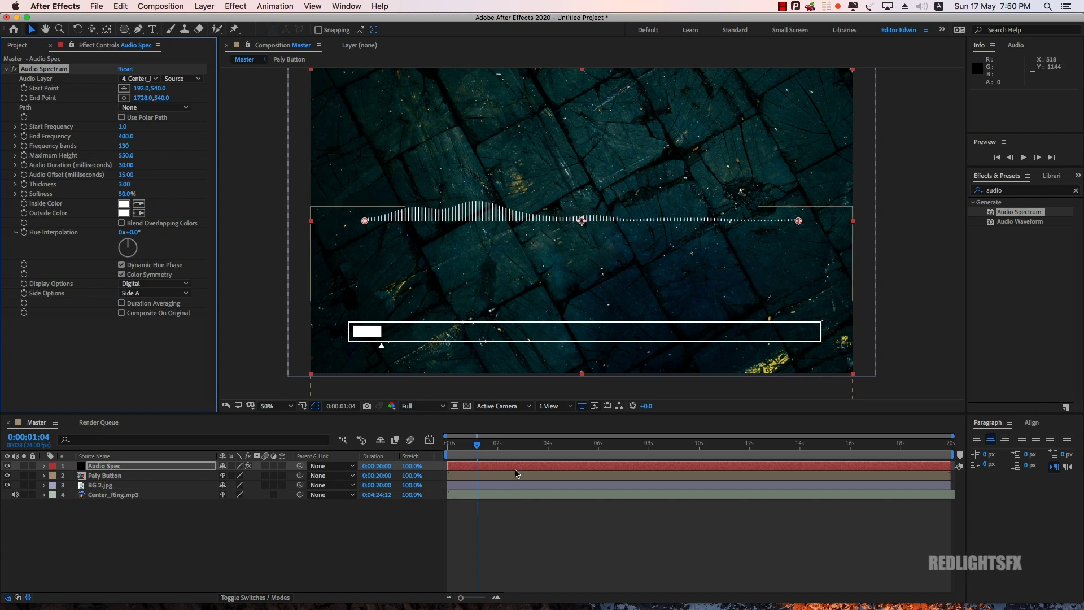
pyautogui.moveTo(478, 449); pyautogui.dragTo(475, 455)
pyautogui.press('space')
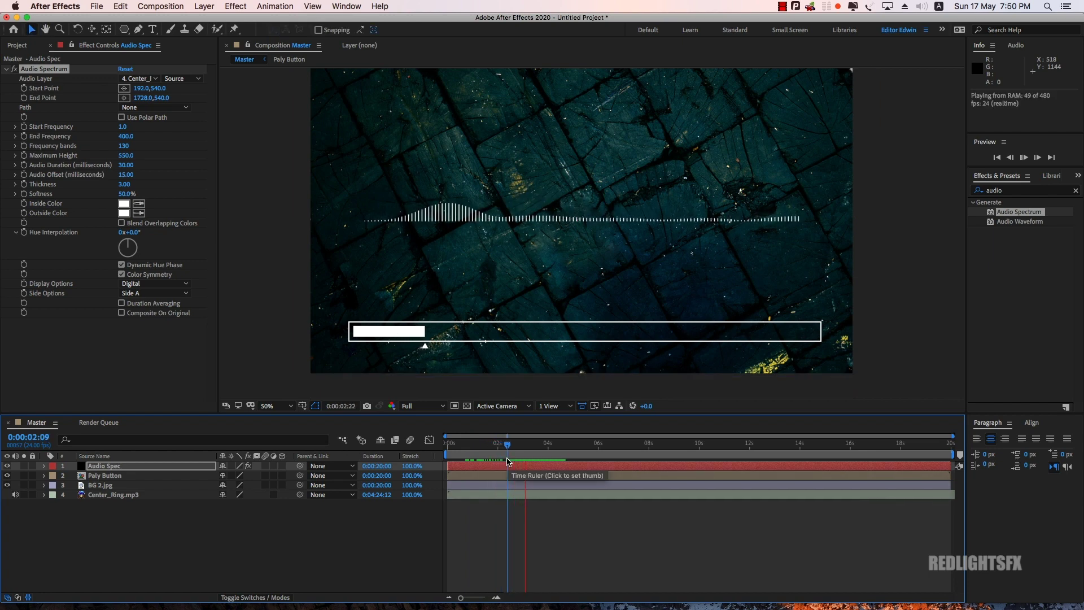
pyautogui.press('space')
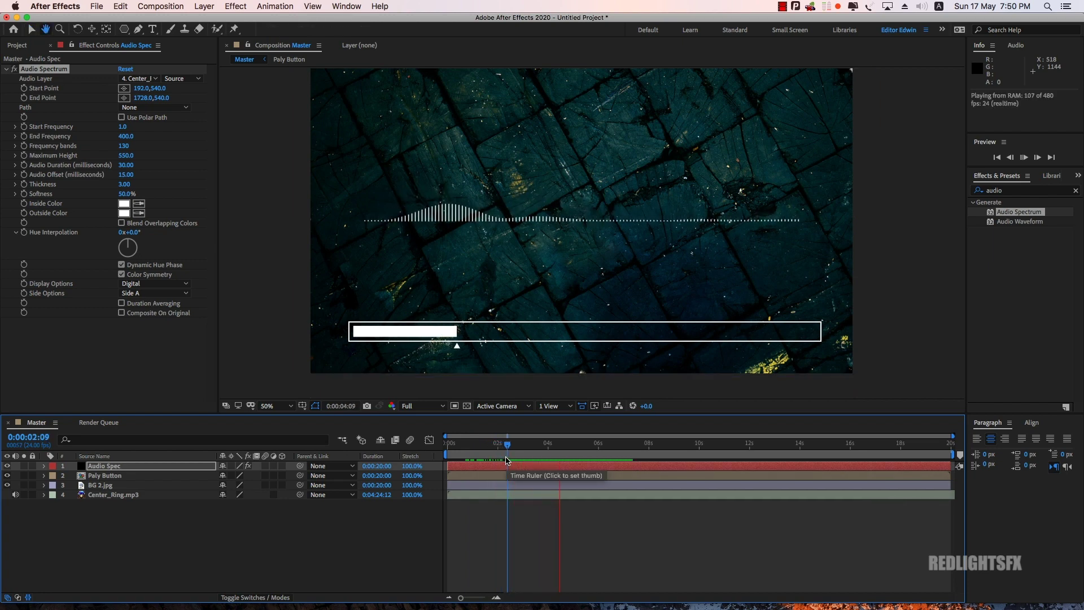
# Set Thickness to 10 and Softness to 0%, then preview the spectrum
pyautogui.click(126, 184)
pyautogui.write('10')
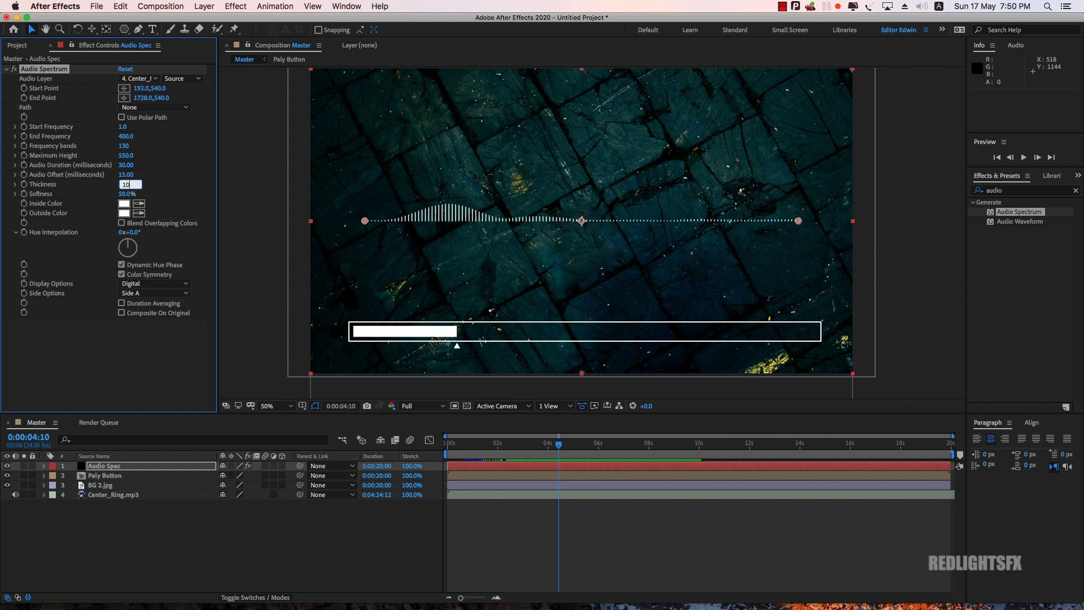
pyautogui.press('Return')
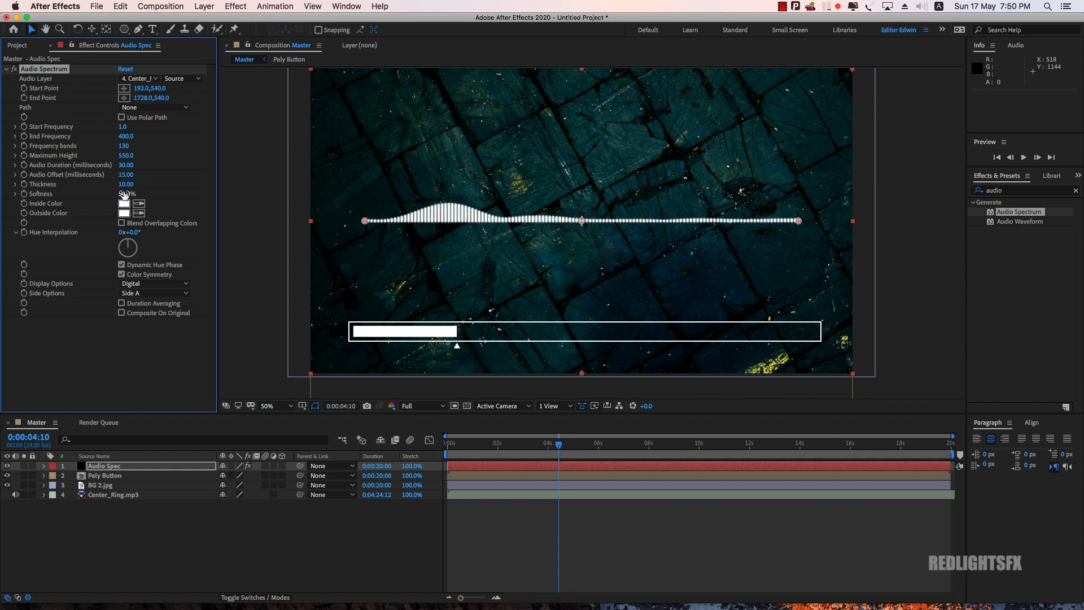
pyautogui.click(127, 194)
pyautogui.moveTo(559, 444); pyautogui.dragTo(451, 446)
pyautogui.press('space')
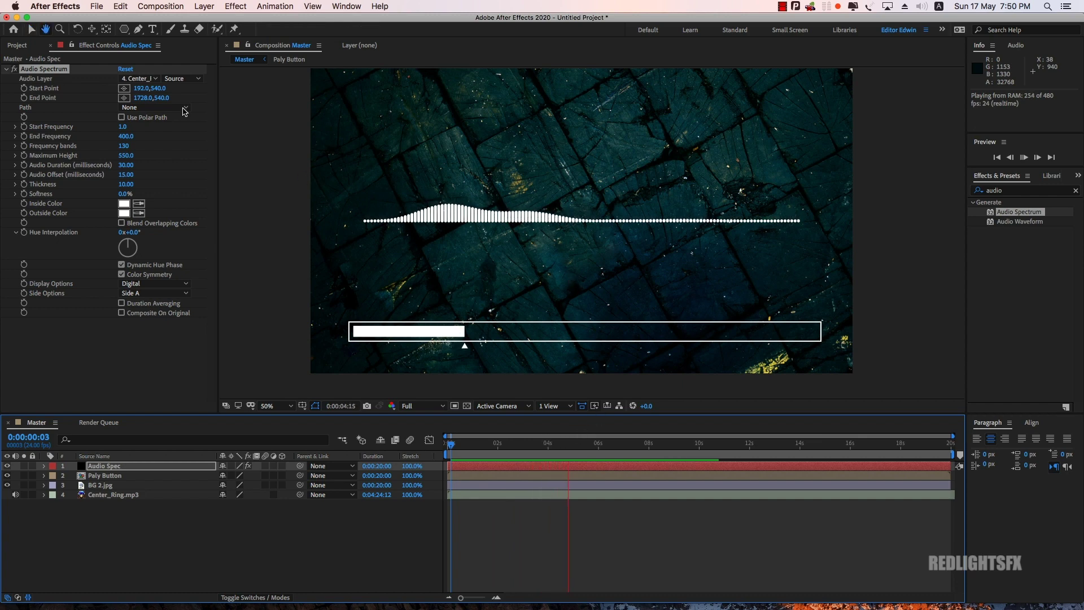
# Move Start and End Points to about 142,869 and 1798,872, then preview from the start
pyautogui.press('space')
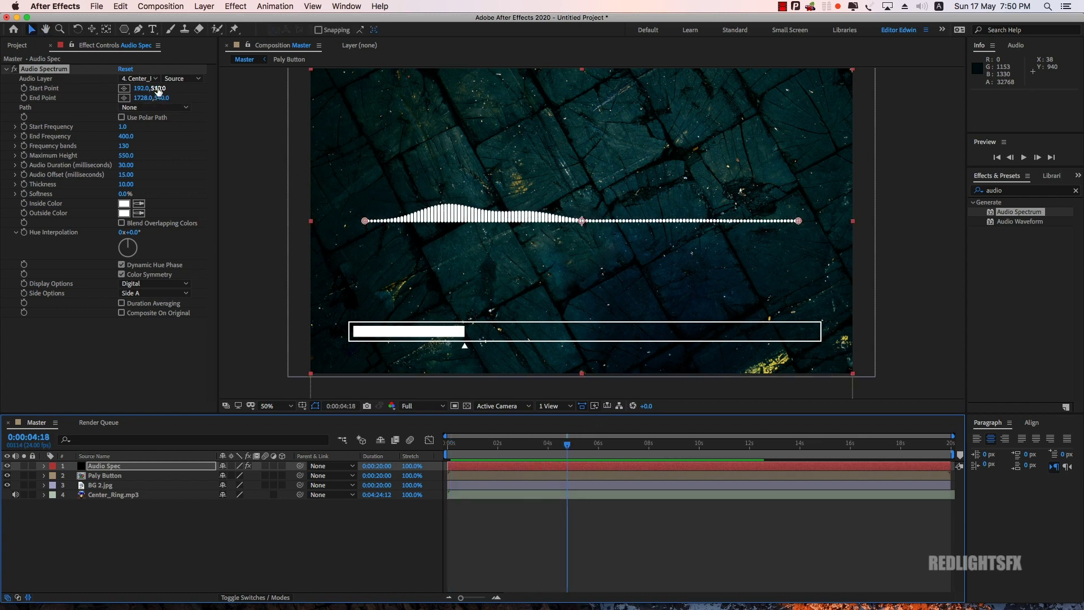
pyautogui.moveTo(158, 89); pyautogui.dragTo(354, 78)
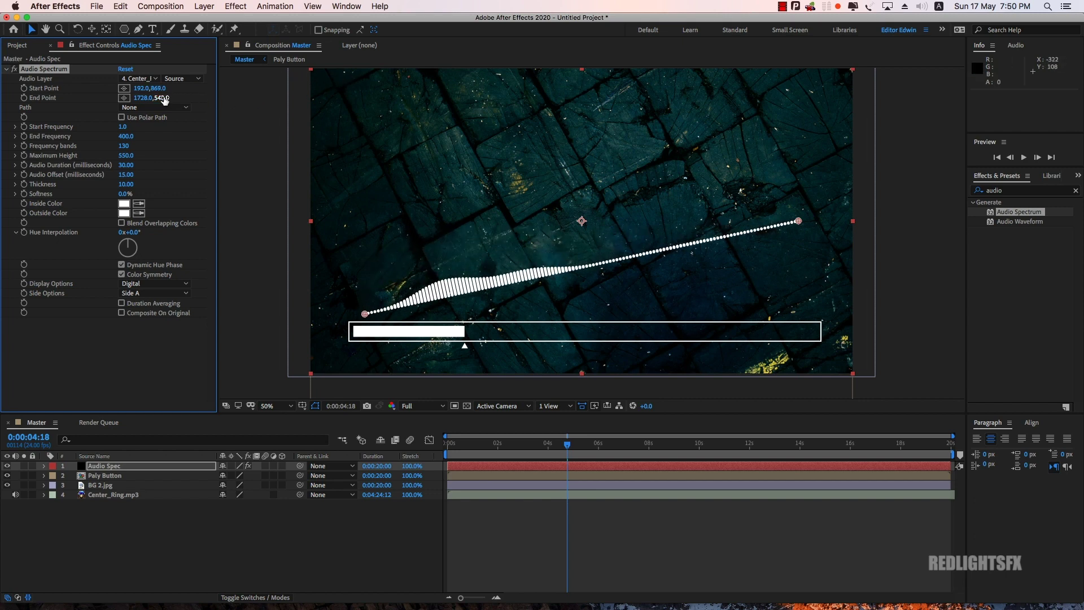
pyautogui.moveTo(188, 92); pyautogui.dragTo(345, 101)
pyautogui.moveTo(140, 88); pyautogui.dragTo(118, 90)
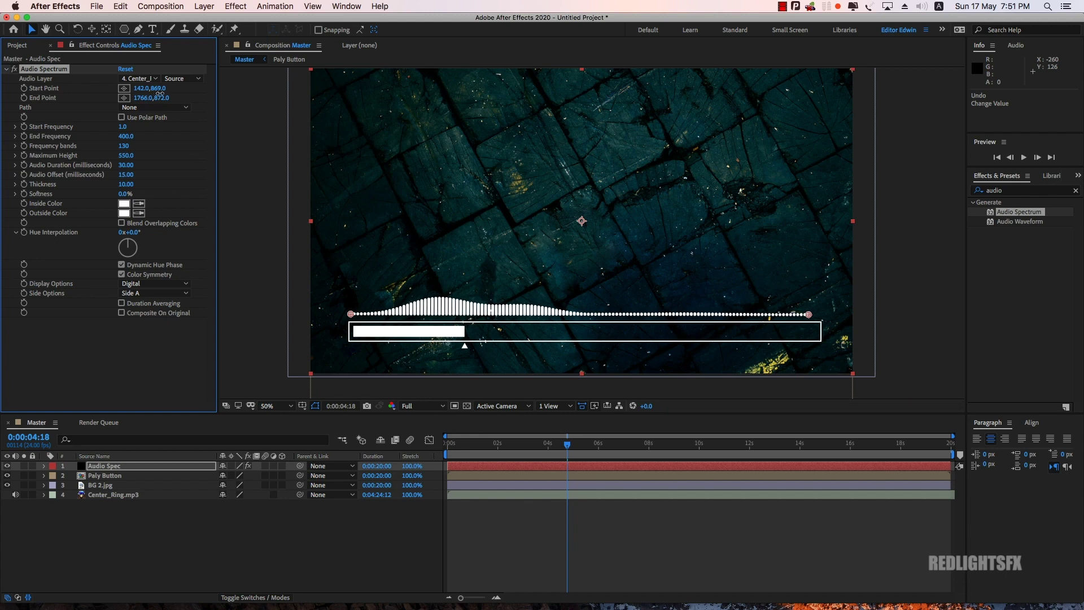
pyautogui.moveTo(144, 98); pyautogui.dragTo(176, 92)
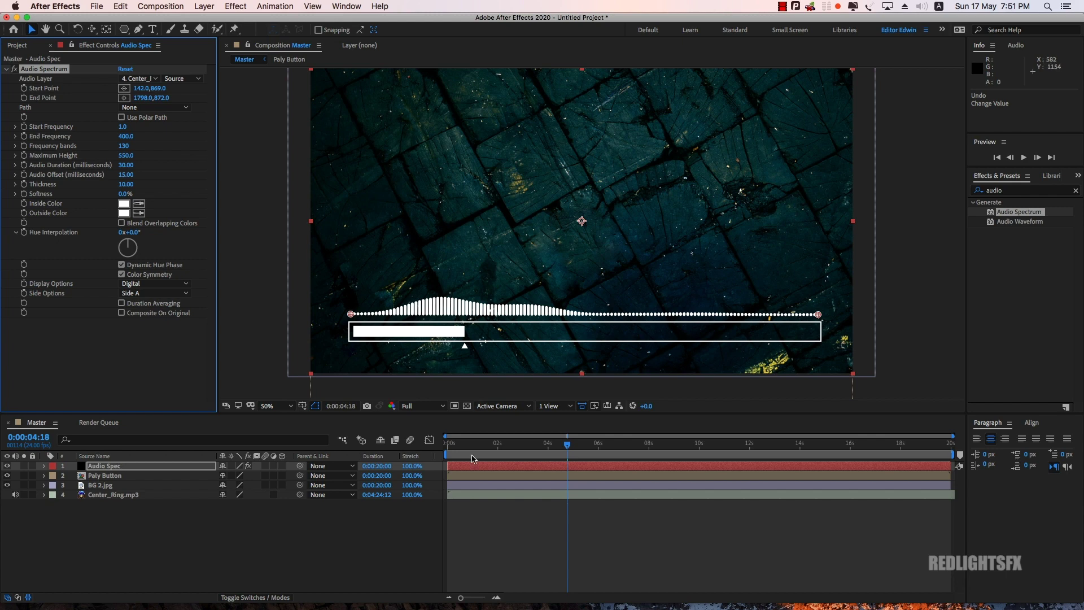
pyautogui.click(524, 511)
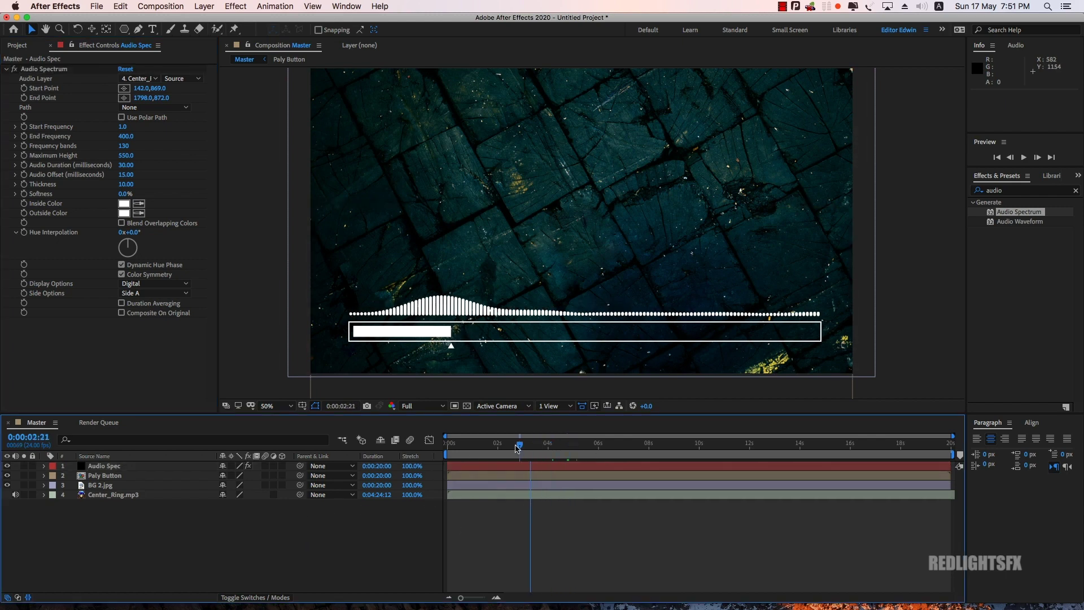
pyautogui.moveTo(580, 450); pyautogui.dragTo(418, 448)
pyautogui.press('space')
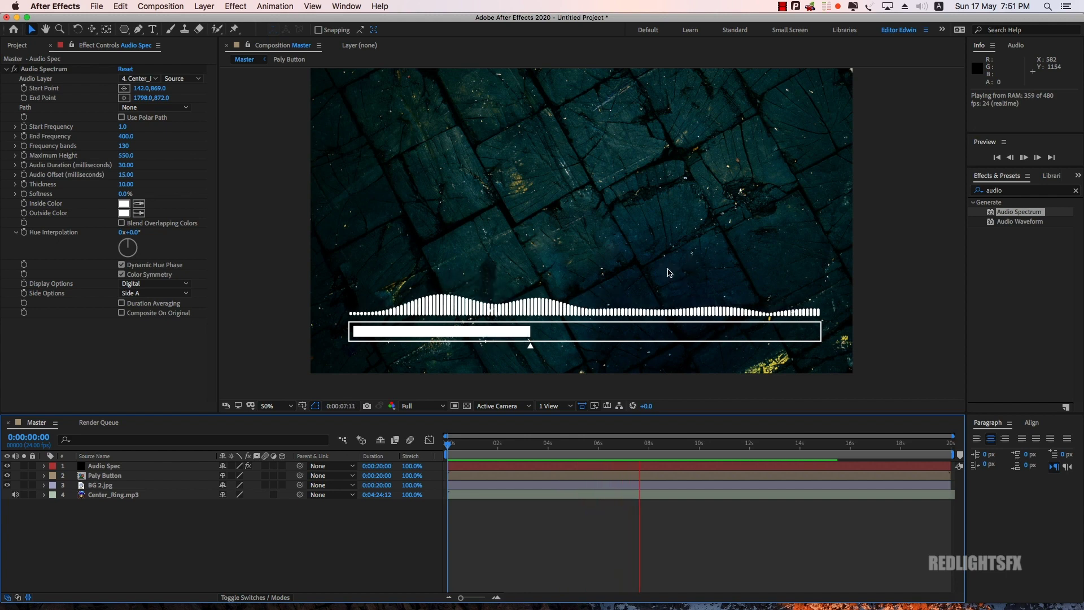
pyautogui.press('space')
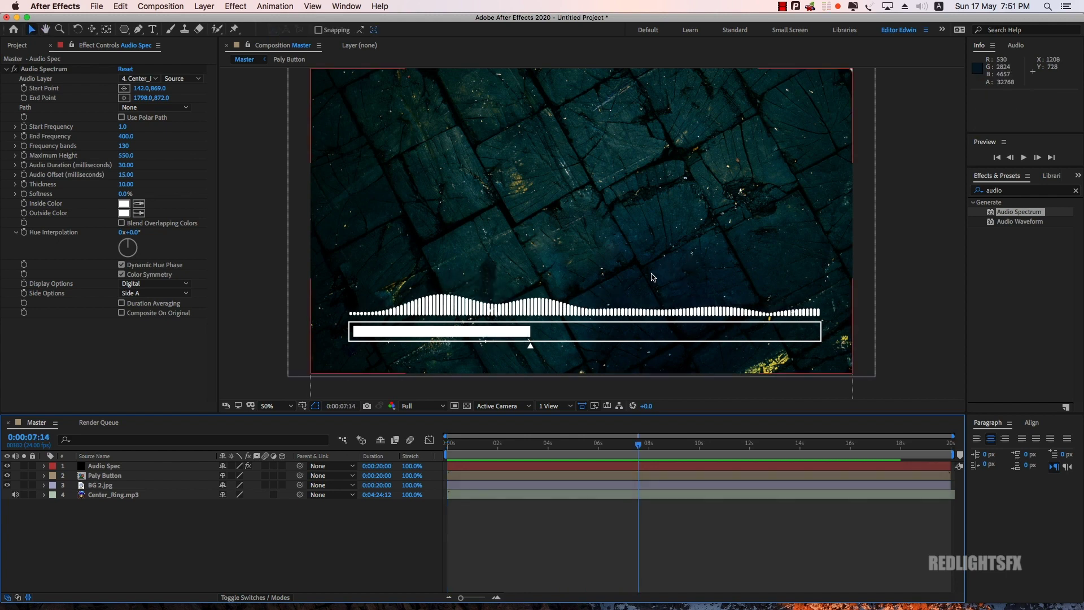
# Create a new solid named Circle Audio Spec
pyautogui.rightClick(295, 535)
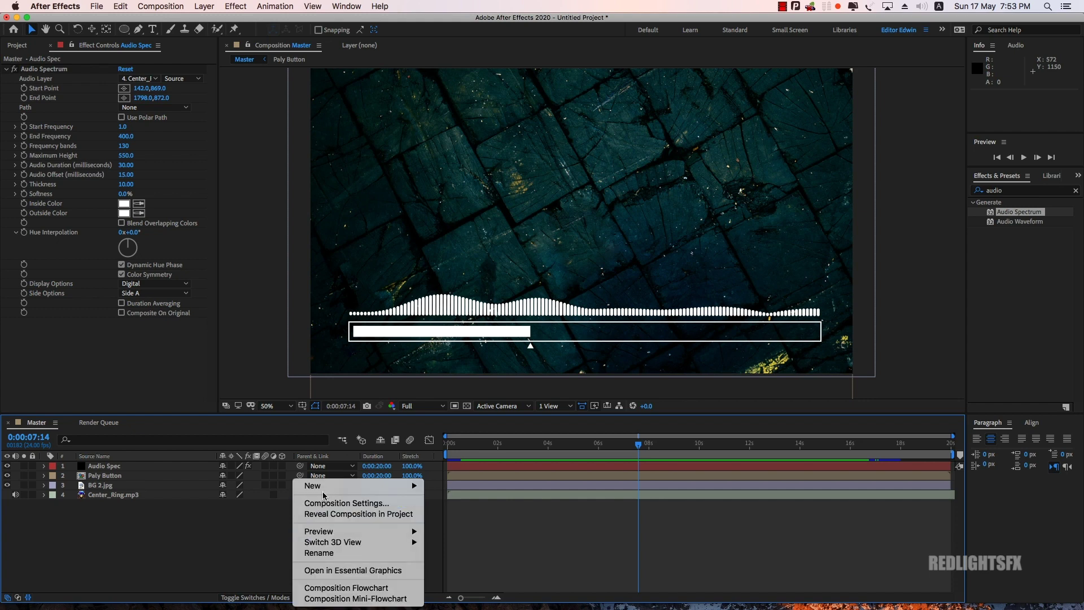
pyautogui.moveTo(328, 487)
pyautogui.click(455, 514)
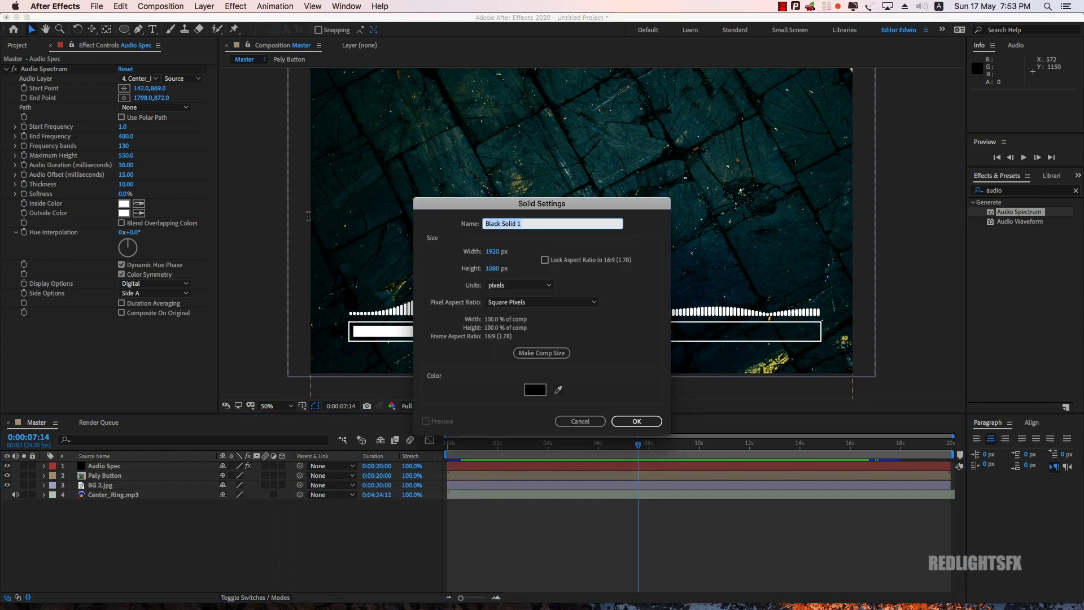
pyautogui.write('Circle Audio Spec')
pyautogui.click(643, 422)
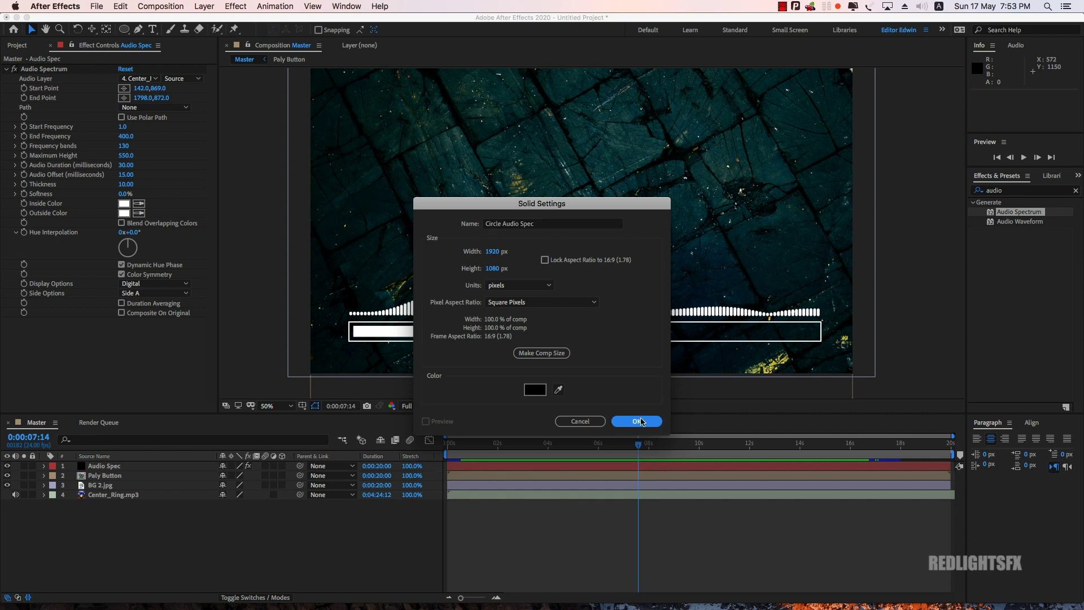
pyautogui.press(',')
pyautogui.press('.')
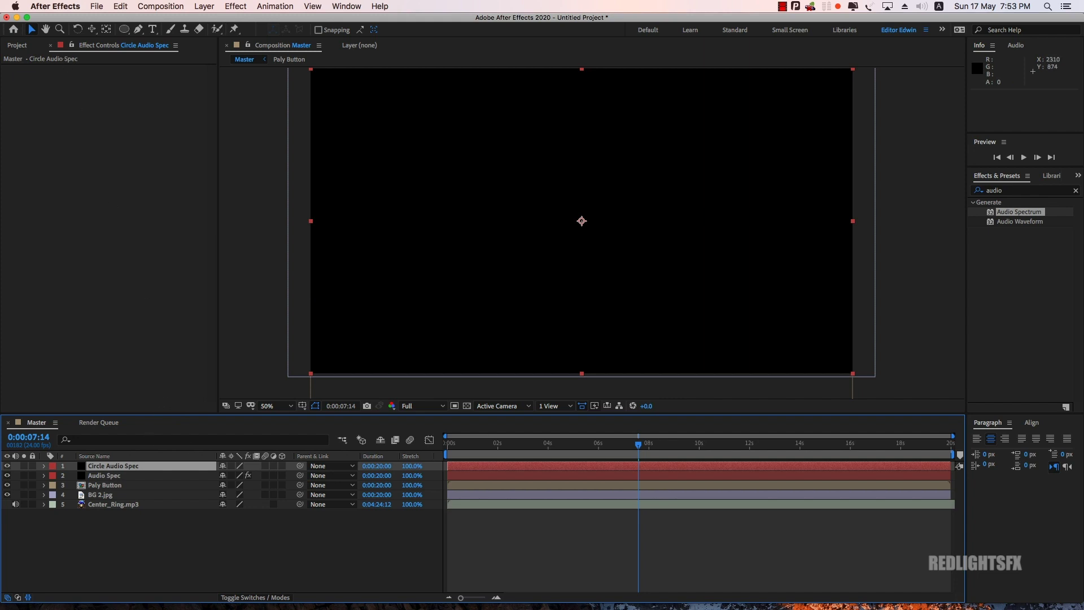
# Apply Audio Spectrum to Circle Audio Spec with FFFFFF inside and outside colours
pyautogui.moveTo(1032, 216); pyautogui.dragTo(163, 468)
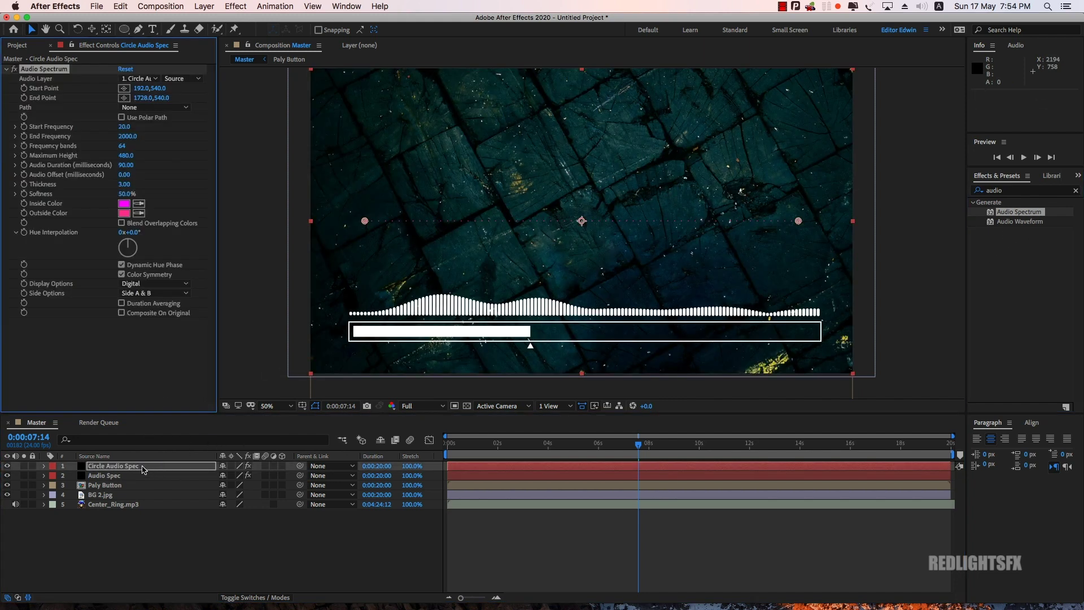
pyautogui.click(129, 468)
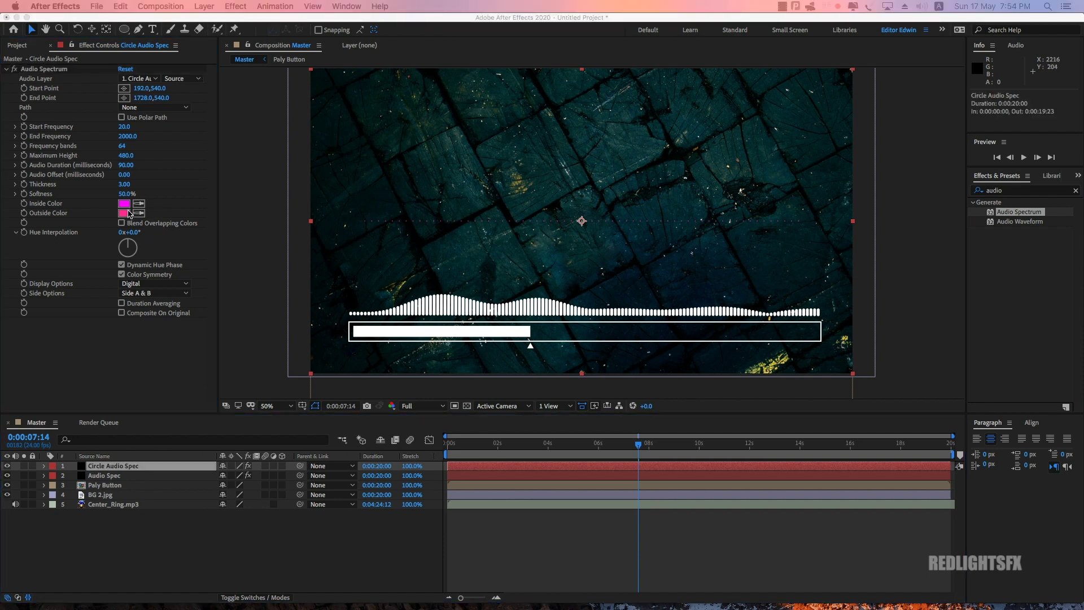
pyautogui.click(126, 207)
pyautogui.write('FFFFFF')
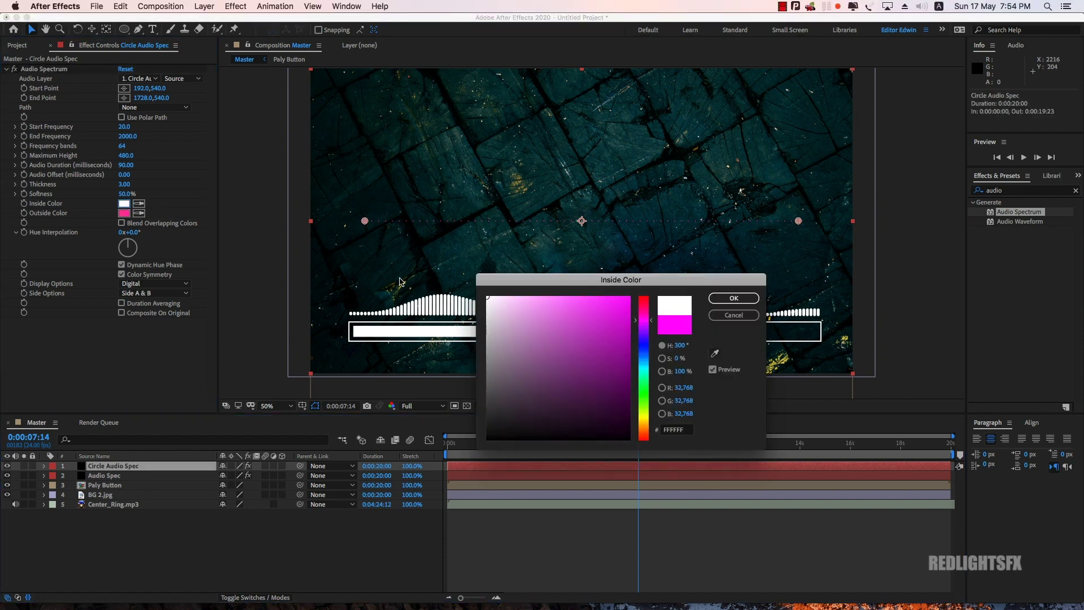
pyautogui.click(733, 298)
pyautogui.click(129, 215)
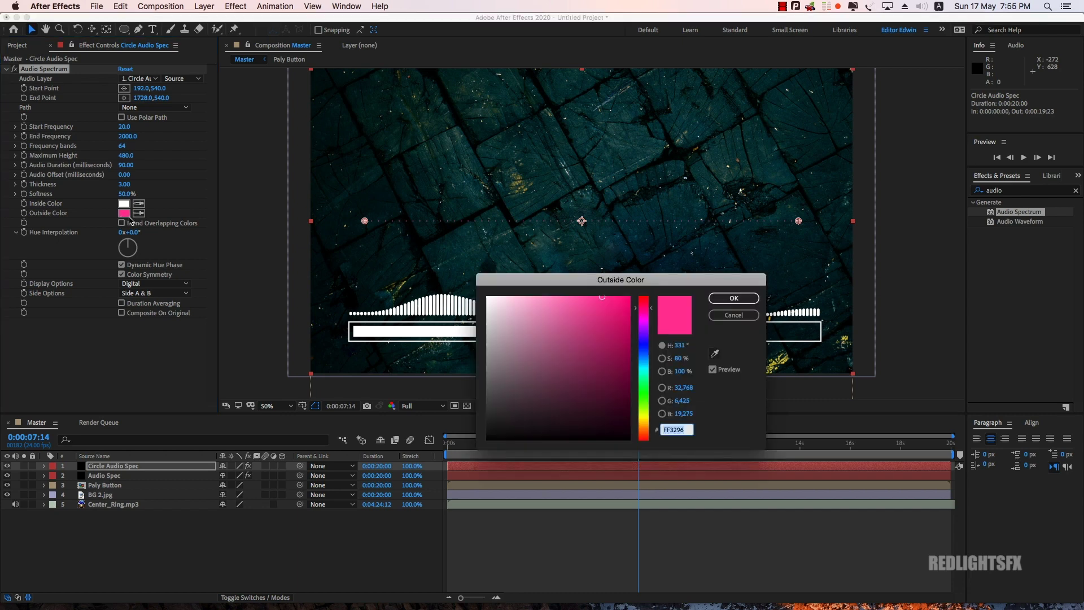
pyautogui.write('FFFFFF')
pyautogui.click(733, 298)
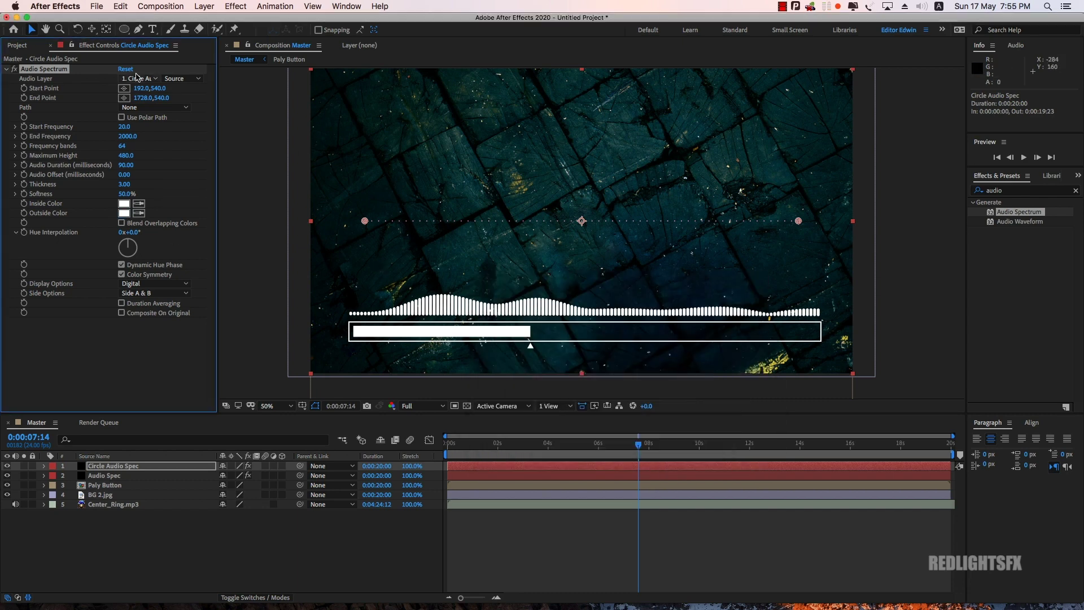
# Set Audio Layer to Center_Ring.mp3, Path to None and End Frequency to 300
pyautogui.click(140, 79)
pyautogui.click(163, 150)
pyautogui.click(157, 108)
pyautogui.click(148, 119)
pyautogui.click(134, 137)
pyautogui.press('Return')
pyautogui.moveTo(634, 449); pyautogui.dragTo(584, 449)
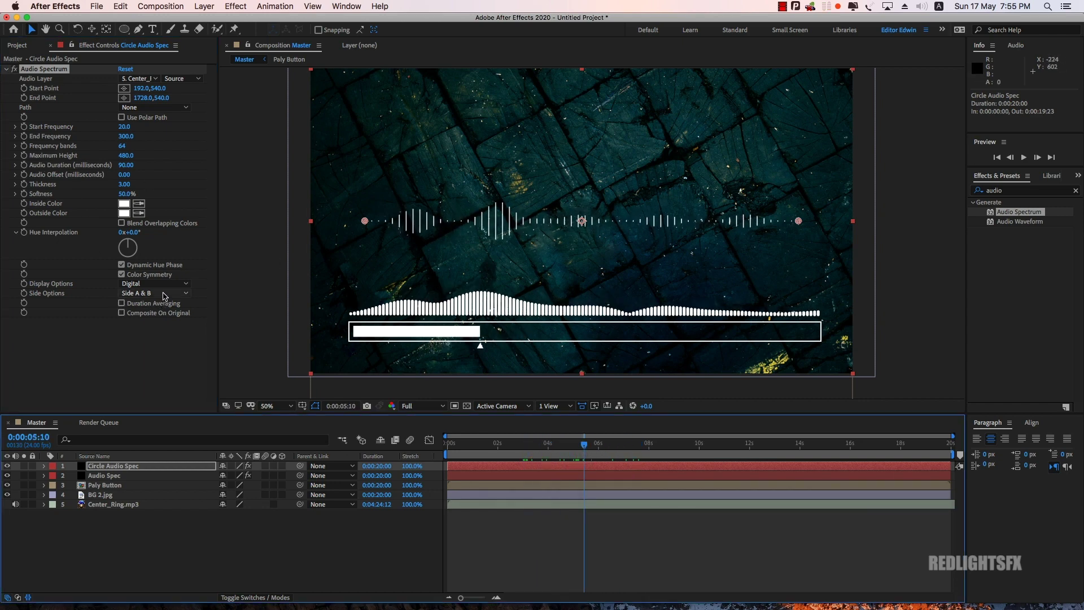
# Set Side Options to Side A and Display Options to Analog lines
pyautogui.click(164, 294)
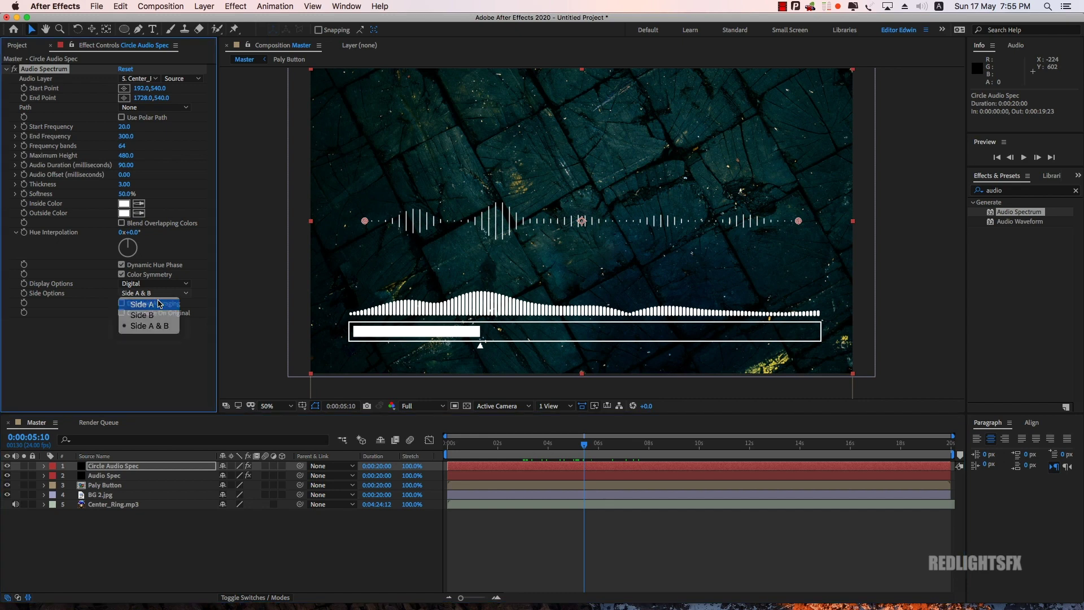
pyautogui.click(159, 304)
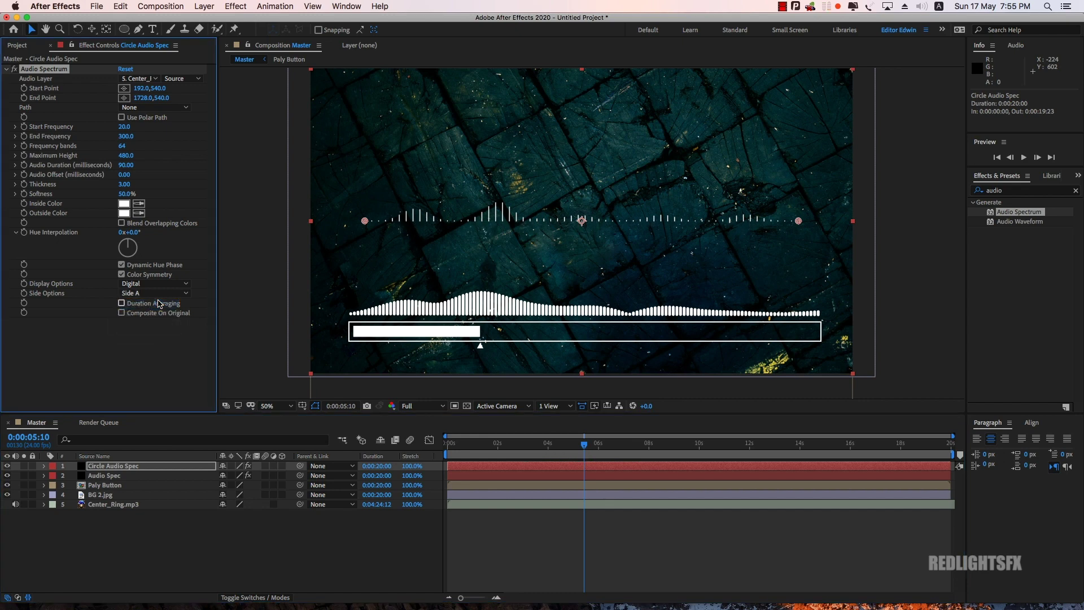
pyautogui.click(170, 284)
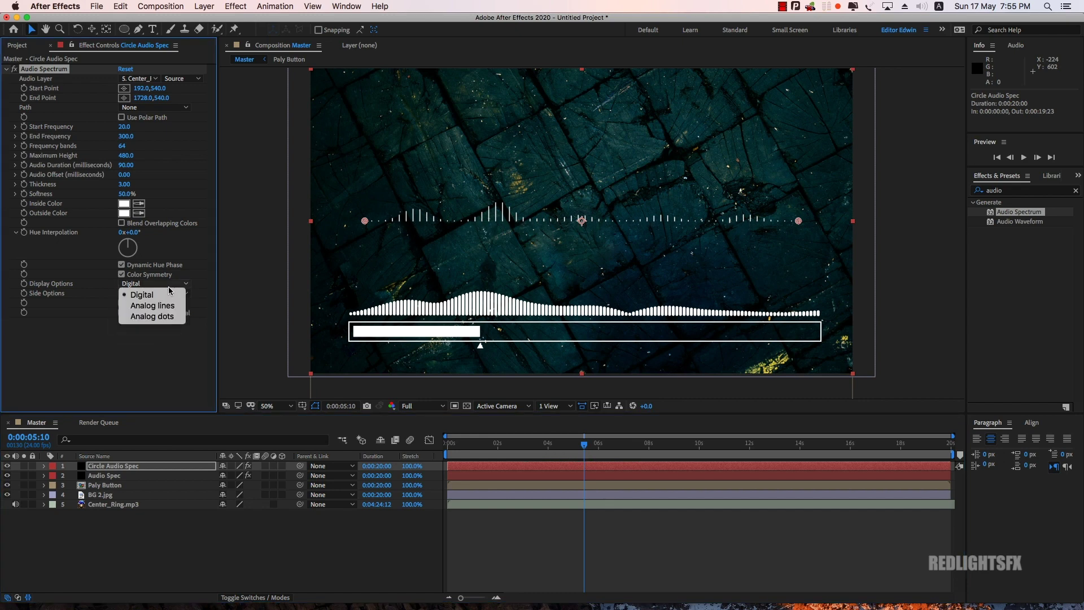
pyautogui.click(168, 308)
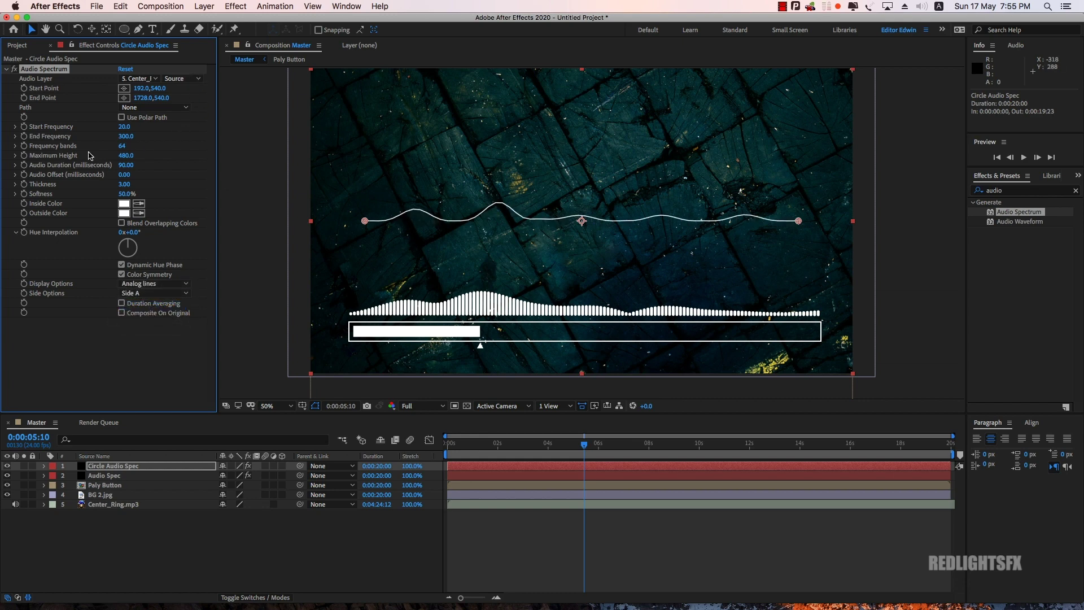
# Set Frequency bands 450, Maximum Height 1000, Thickness 10 and Softness 0%
pyautogui.click(128, 146)
pyautogui.write('450')
pyautogui.press('Return')
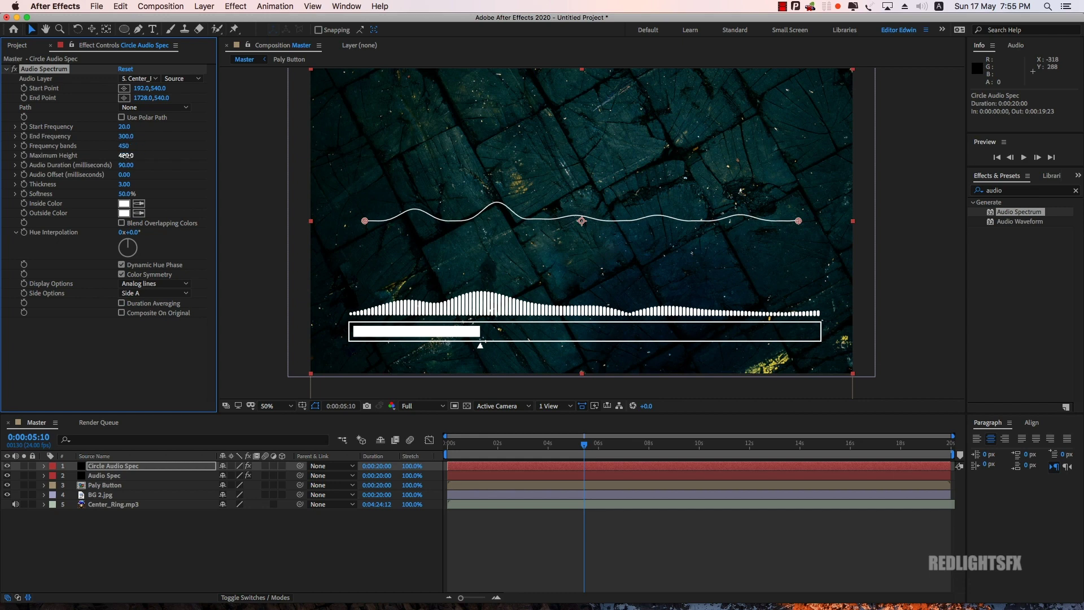
pyautogui.click(125, 155)
pyautogui.write('1')
pyautogui.press('Return')
pyautogui.click(125, 184)
pyautogui.write('10')
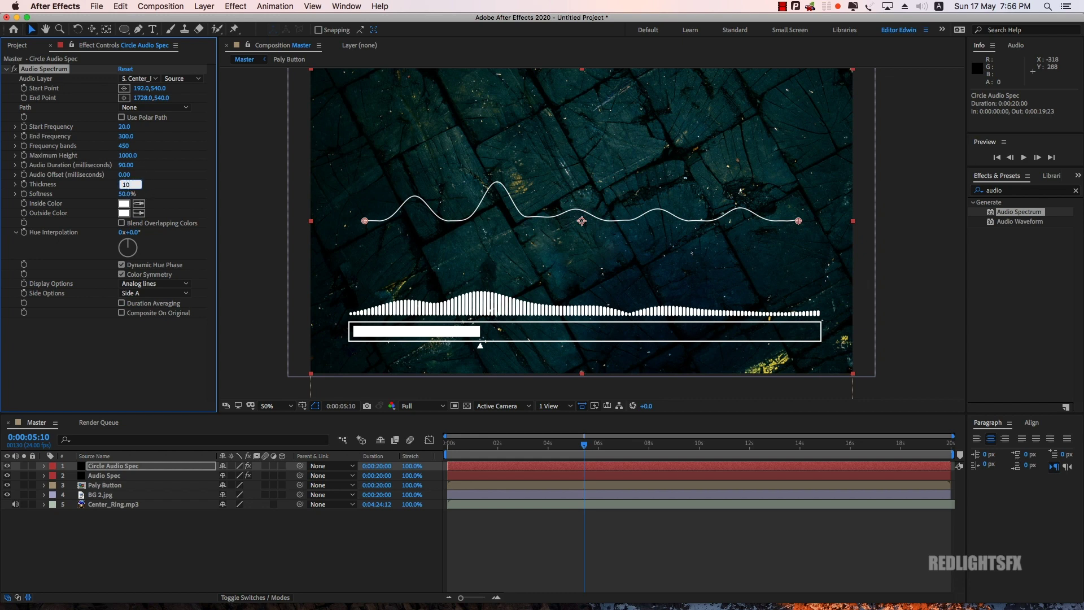
pyautogui.press('Return')
pyautogui.click(125, 193)
pyautogui.write('0')
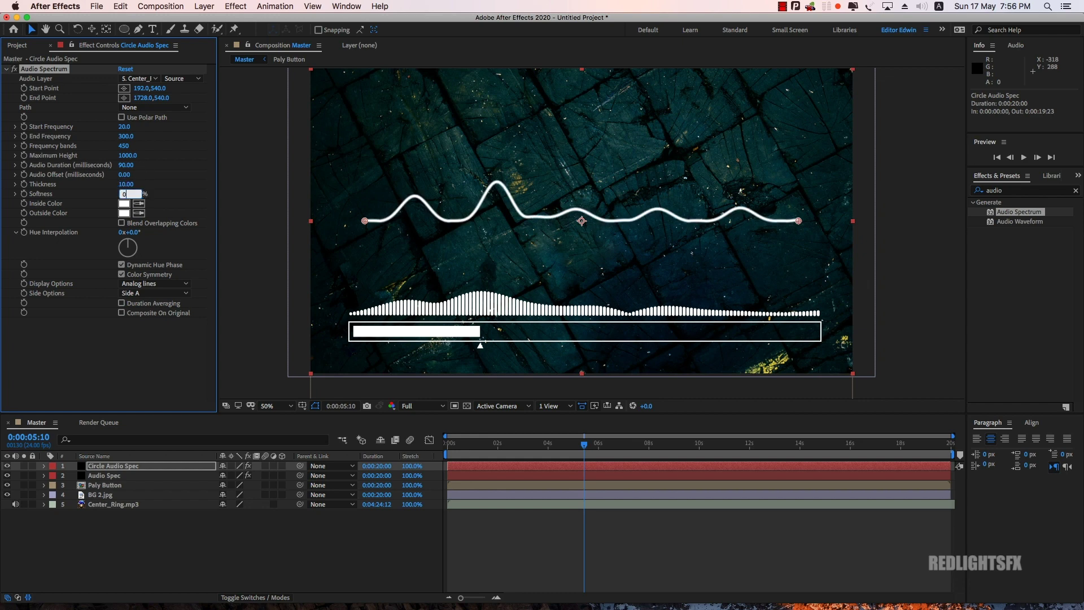
pyautogui.press('Return')
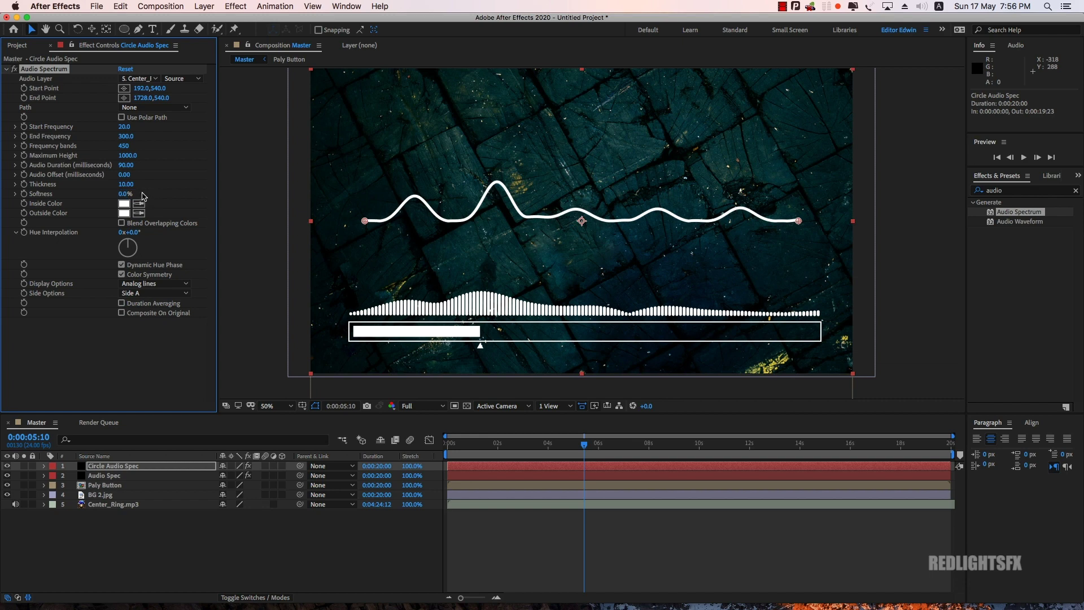
pyautogui.moveTo(584, 444)
pyautogui.mouseDown()
pyautogui.moveTo(540, 444)
pyautogui.moveTo(710, 455)
pyautogui.mouseUp()
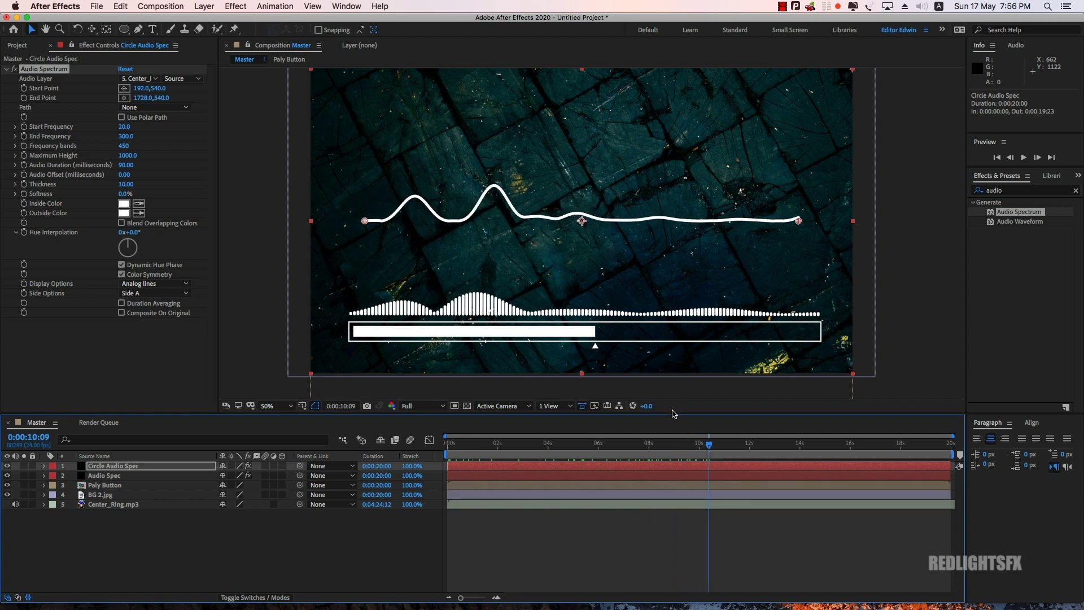
# Draw a circular ellipse mask around the composition centre
pyautogui.click(125, 31)
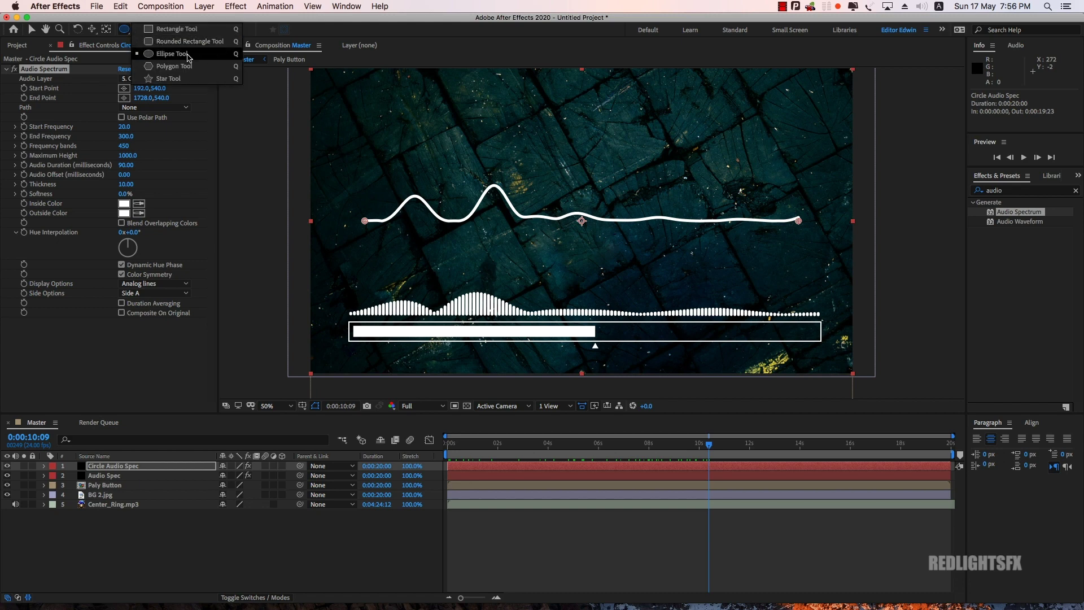
pyautogui.moveTo(151, 48); pyautogui.dragTo(164, 51)
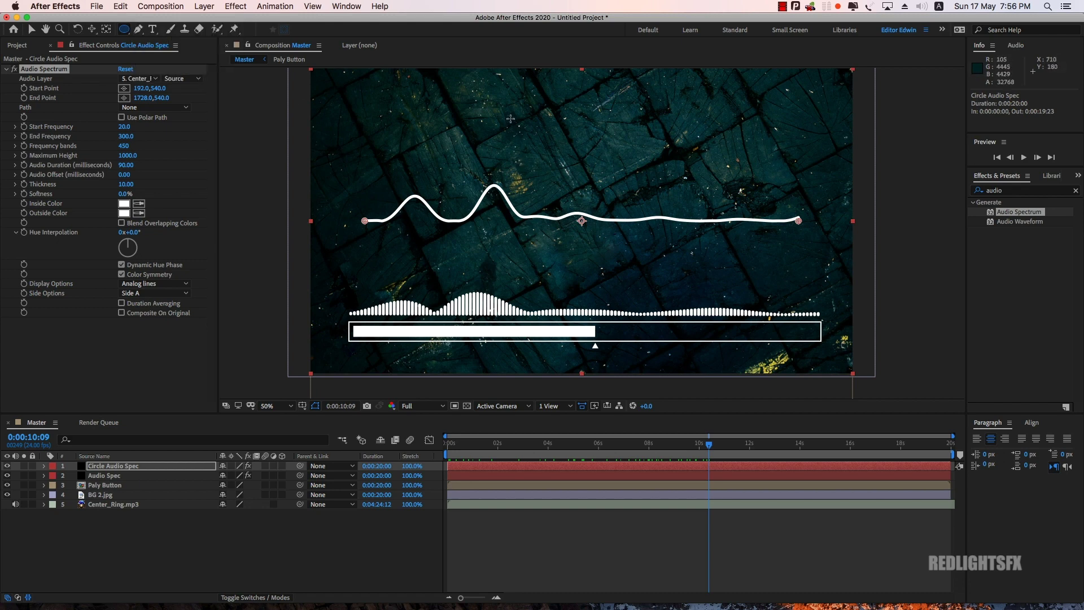
pyautogui.moveTo(510, 119); pyautogui.dragTo(683, 274)
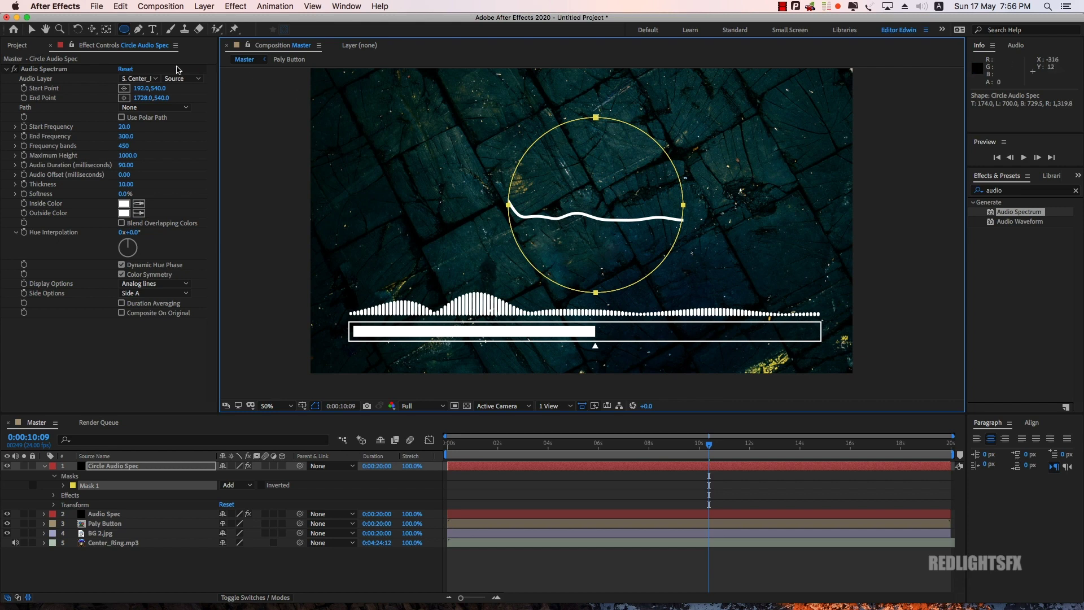
# Set the Audio Spectrum Path to Mask 1 and Side Options to Side B
pyautogui.click(51, 70)
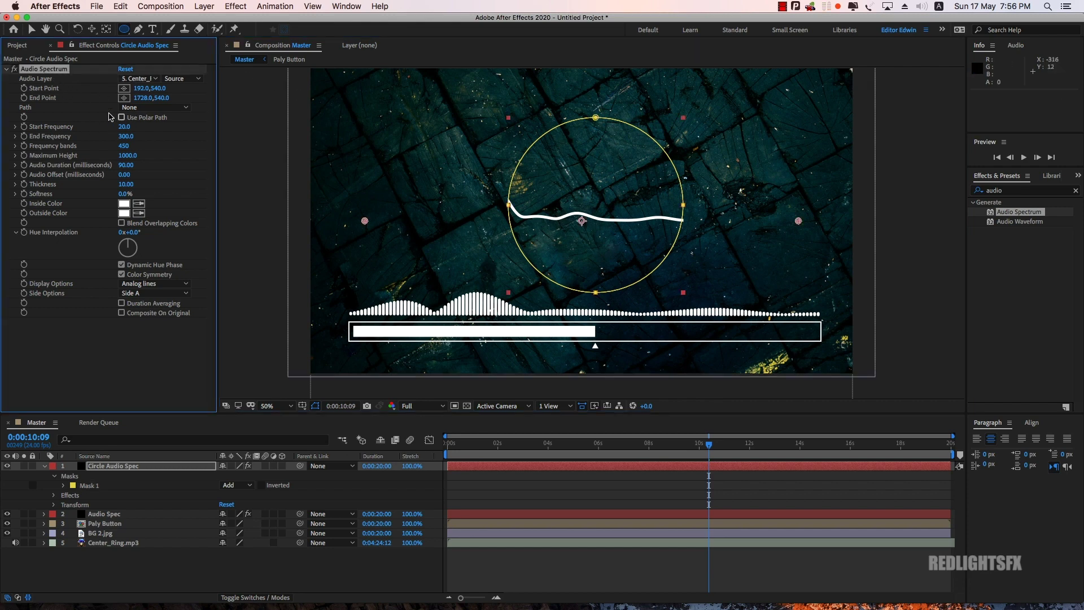
pyautogui.click(150, 107)
pyautogui.click(146, 136)
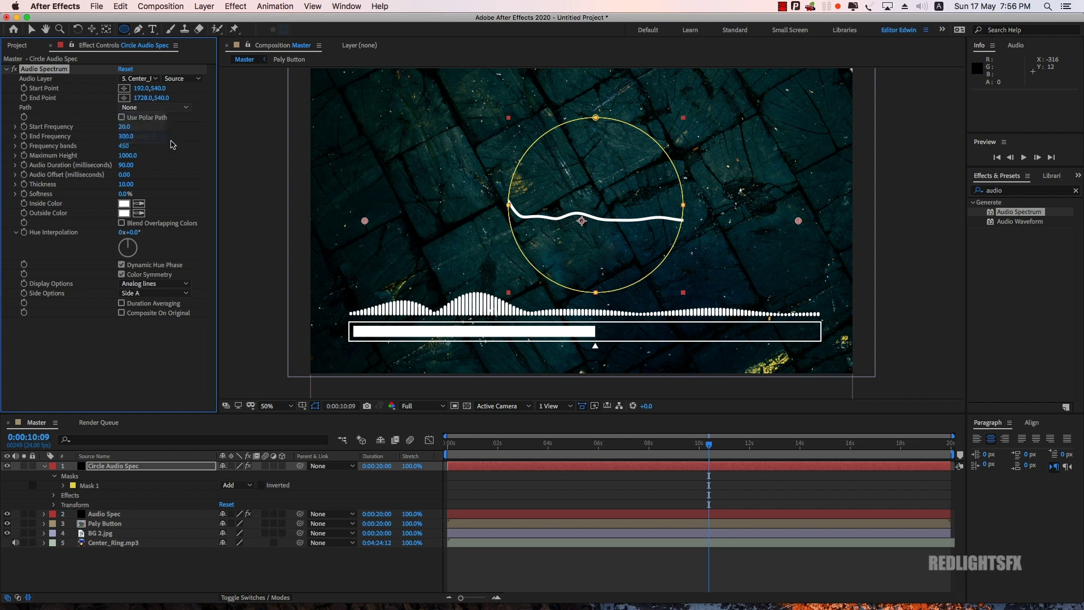
pyautogui.click(143, 293)
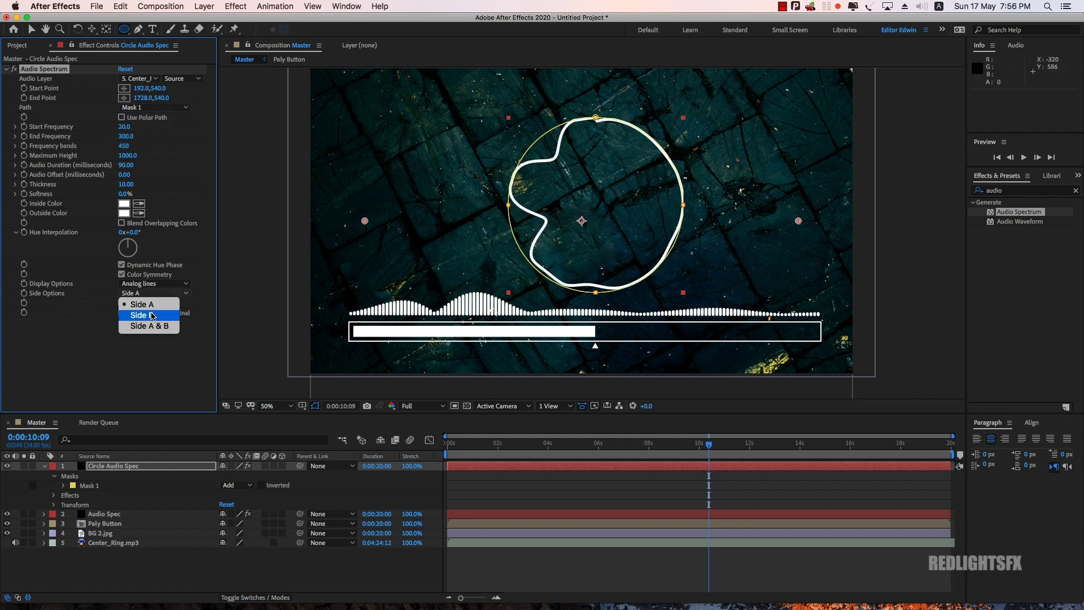
pyautogui.click(151, 315)
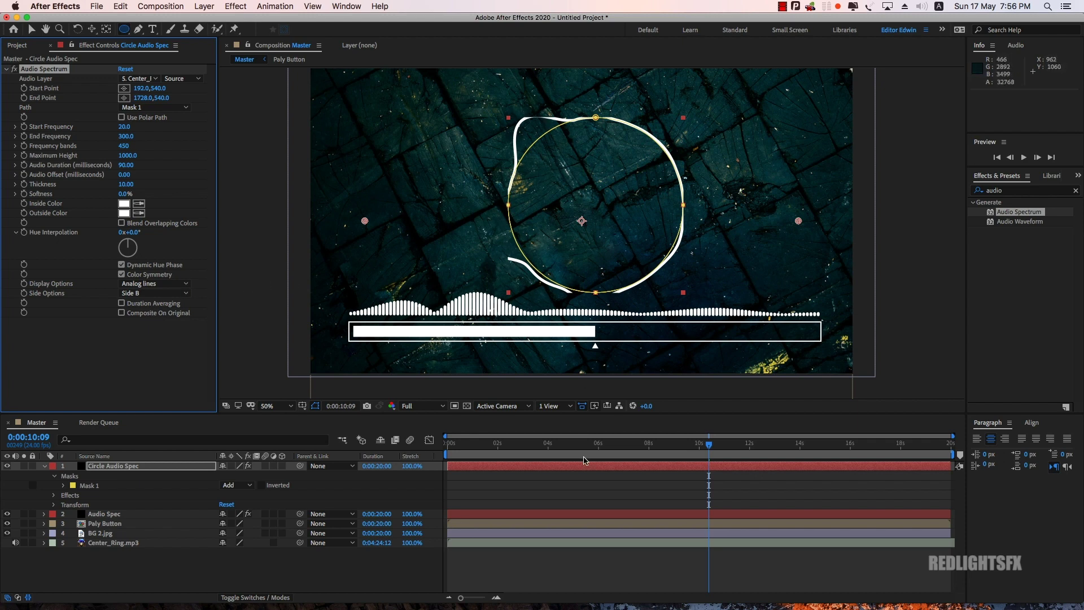
pyautogui.moveTo(709, 445); pyautogui.dragTo(681, 448)
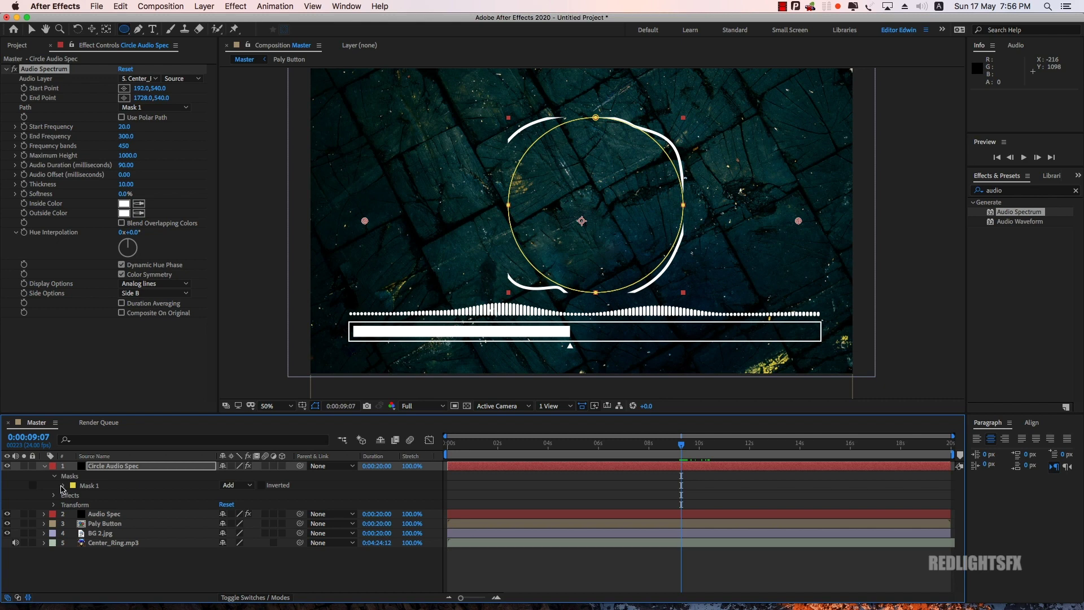
# Increase Mask 1's Mask Expansion in several passes to enlarge the ring, checking different frames
pyautogui.click(63, 486)
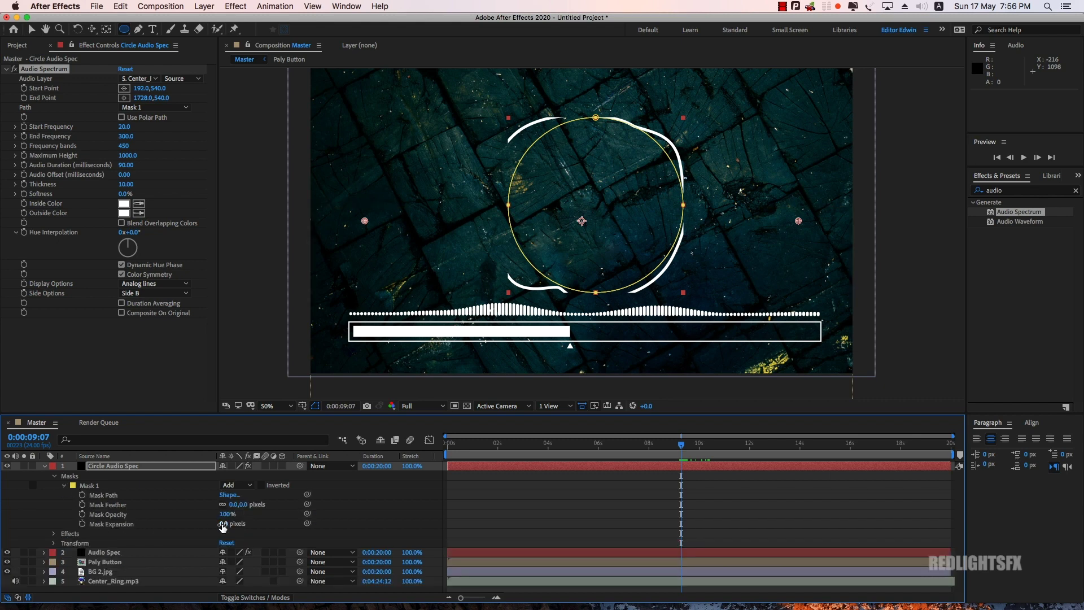
pyautogui.moveTo(223, 524); pyautogui.dragTo(305, 525)
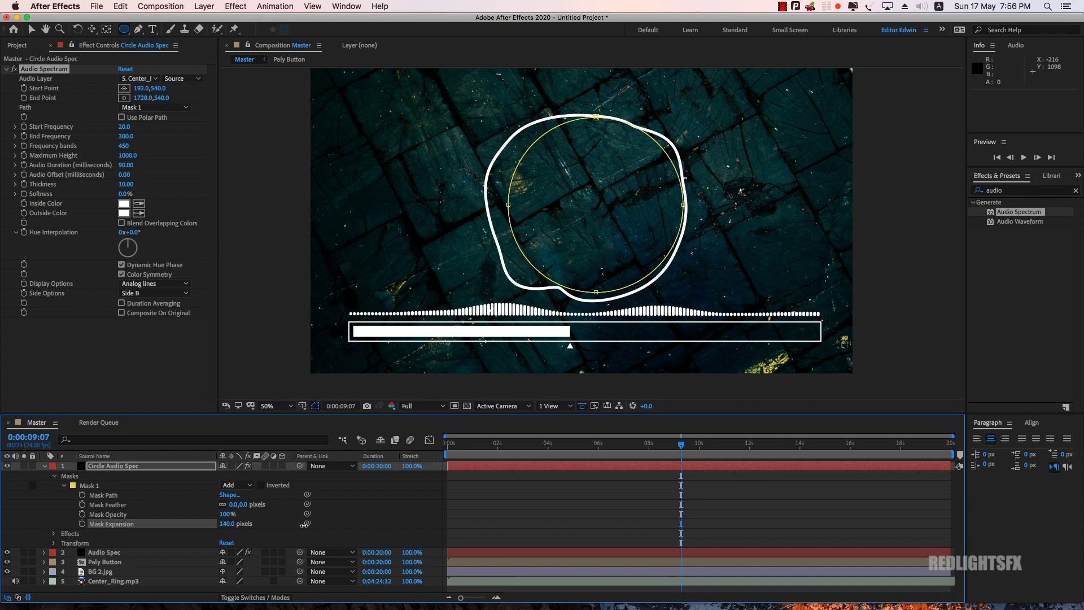
pyautogui.moveTo(318, 530); pyautogui.dragTo(319, 529)
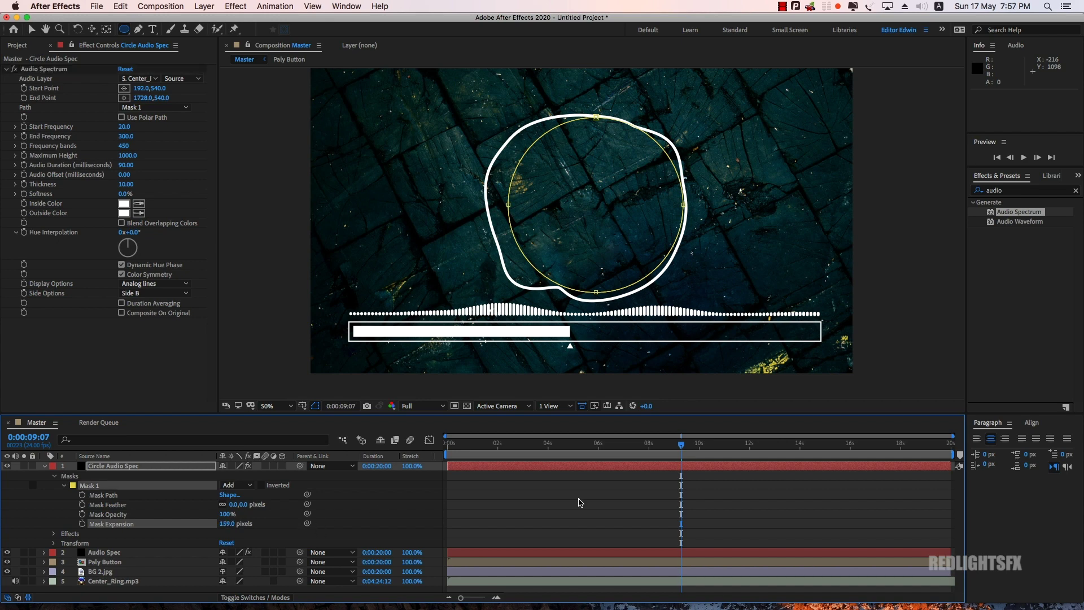
pyautogui.moveTo(664, 444); pyautogui.dragTo(459, 457)
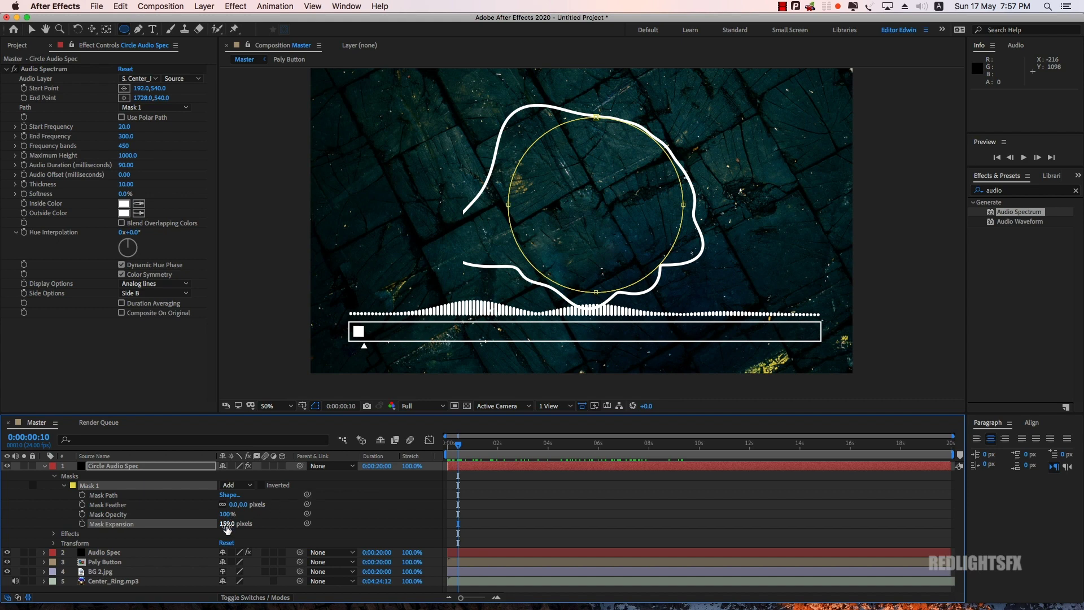
pyautogui.moveTo(240, 524); pyautogui.dragTo(252, 519)
pyautogui.moveTo(462, 444); pyautogui.dragTo(460, 445)
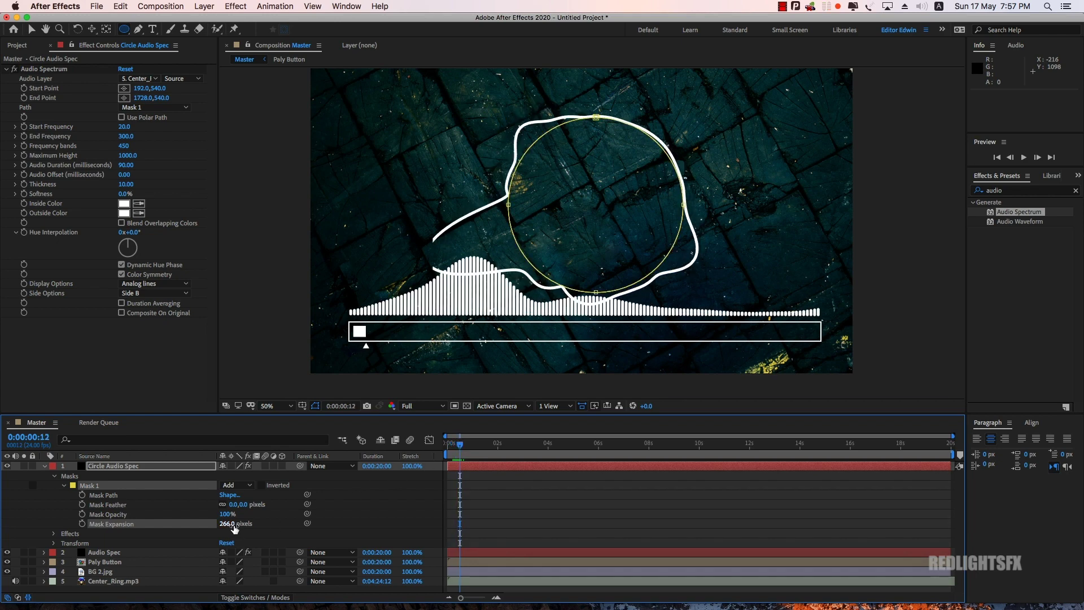
pyautogui.moveTo(236, 523); pyautogui.dragTo(246, 522)
pyautogui.moveTo(483, 448)
pyautogui.mouseDown()
pyautogui.moveTo(466, 448)
pyautogui.moveTo(893, 475)
pyautogui.mouseUp()
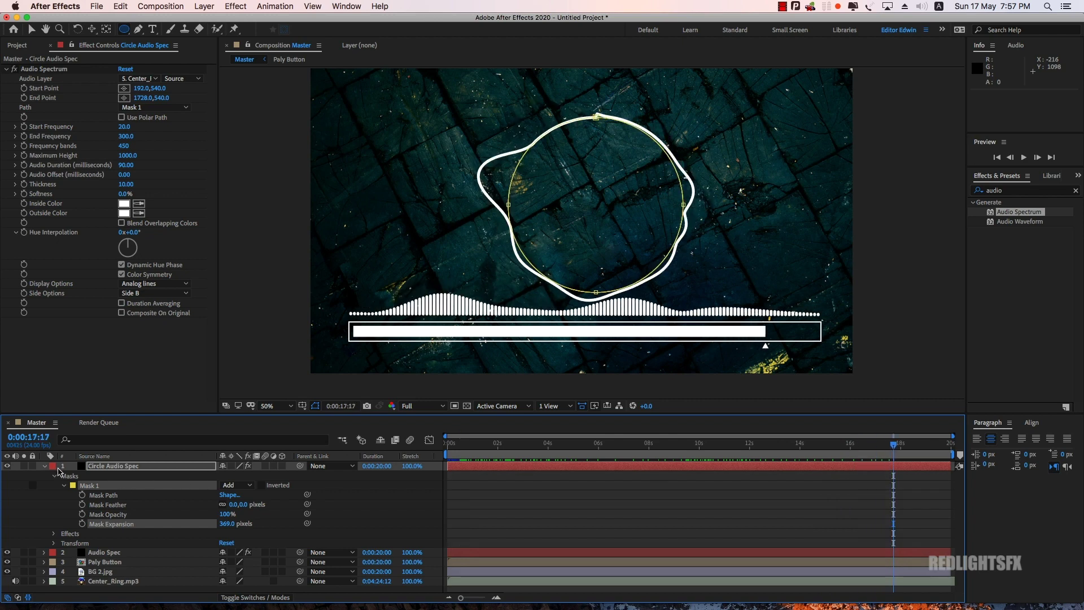
# Scale down the Circle Audio Spec layer in its Transform properties
pyautogui.click(44, 468)
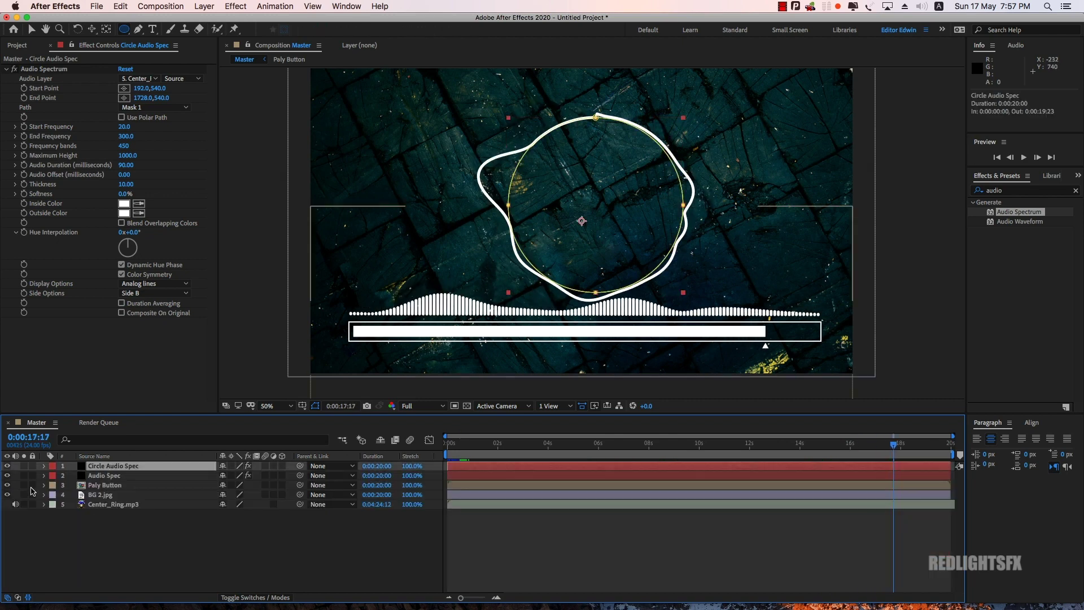
pyautogui.click(44, 466)
pyautogui.click(54, 476)
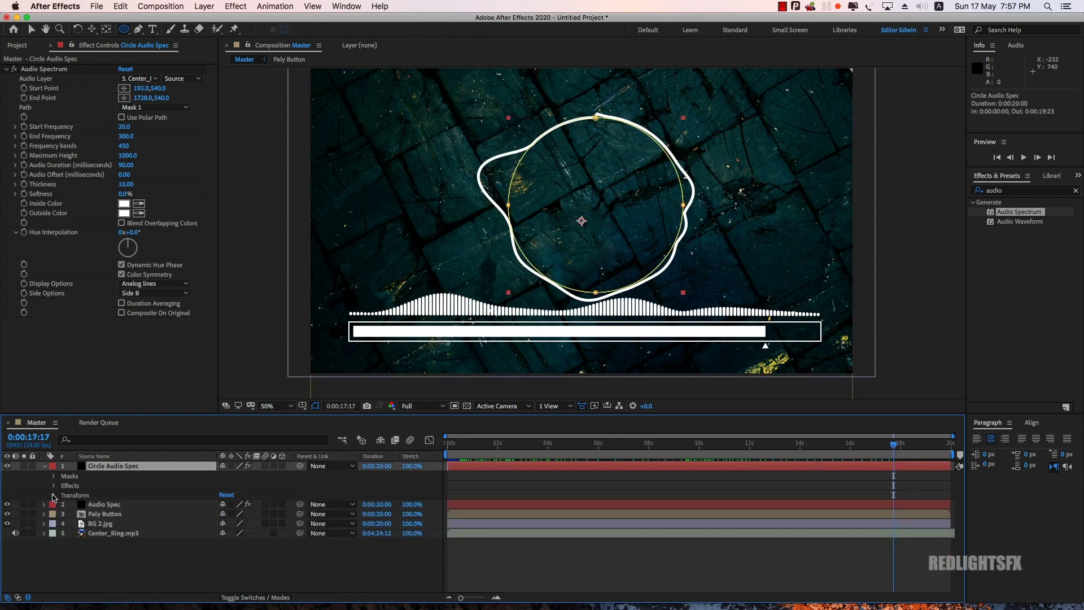
pyautogui.click(53, 495)
pyautogui.moveTo(234, 523)
pyautogui.mouseDown()
pyautogui.moveTo(221, 523)
pyautogui.moveTo(234, 524)
pyautogui.mouseUp()
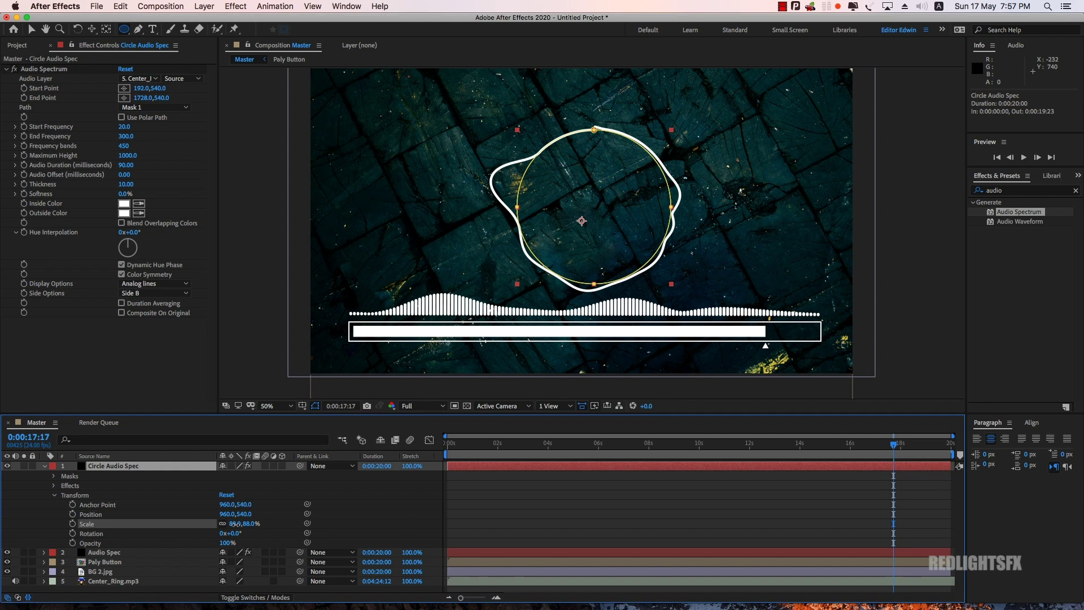
# Align the layer to the composition's horizontal and vertical centre
pyautogui.press(',')
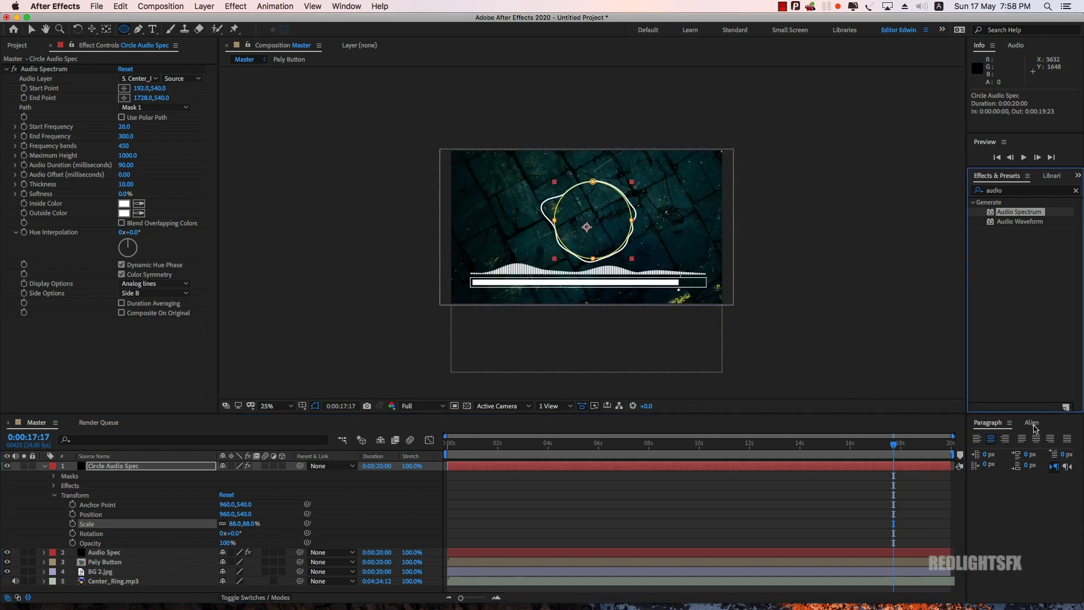
pyautogui.click(1033, 423)
pyautogui.click(997, 451)
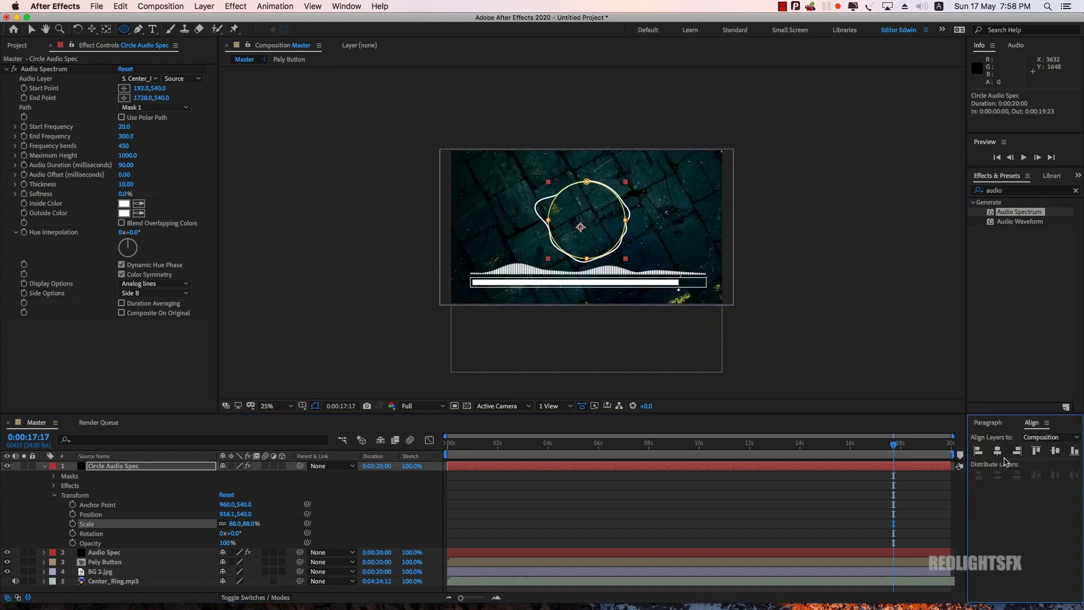
pyautogui.click(1056, 451)
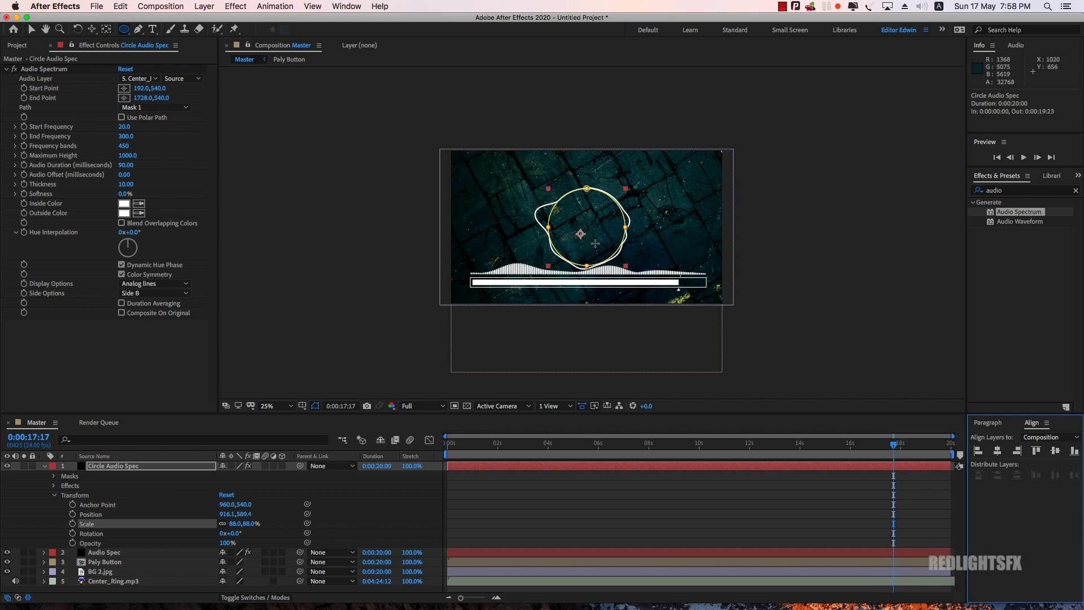
pyautogui.press('.')
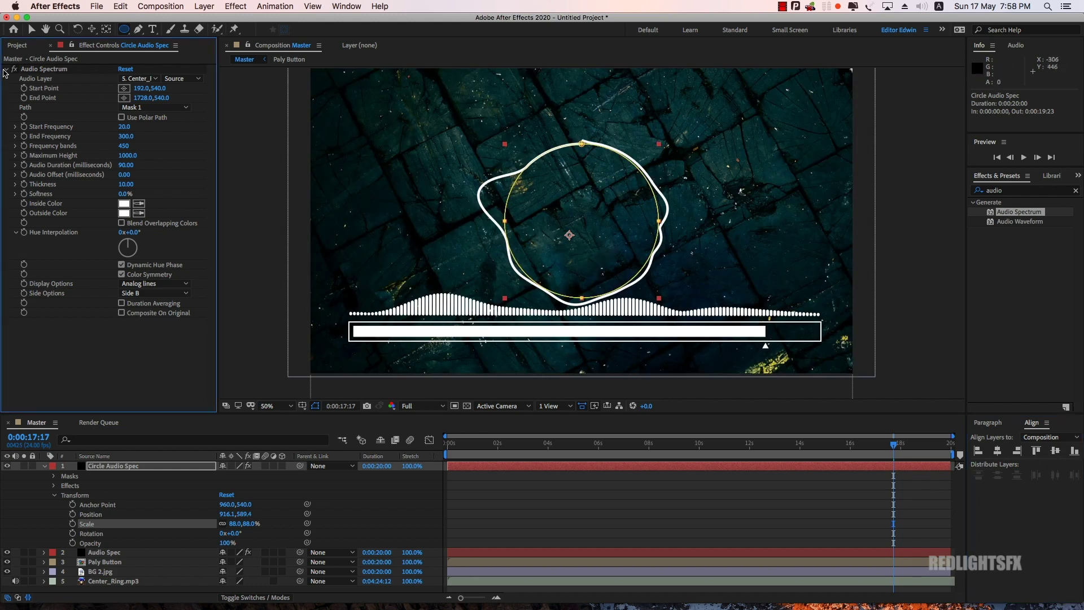
pyautogui.click(6, 69)
# Search for 'gradi' and apply 4-Color Gradient to the Circle Audio Spec layer
pyautogui.click(117, 465)
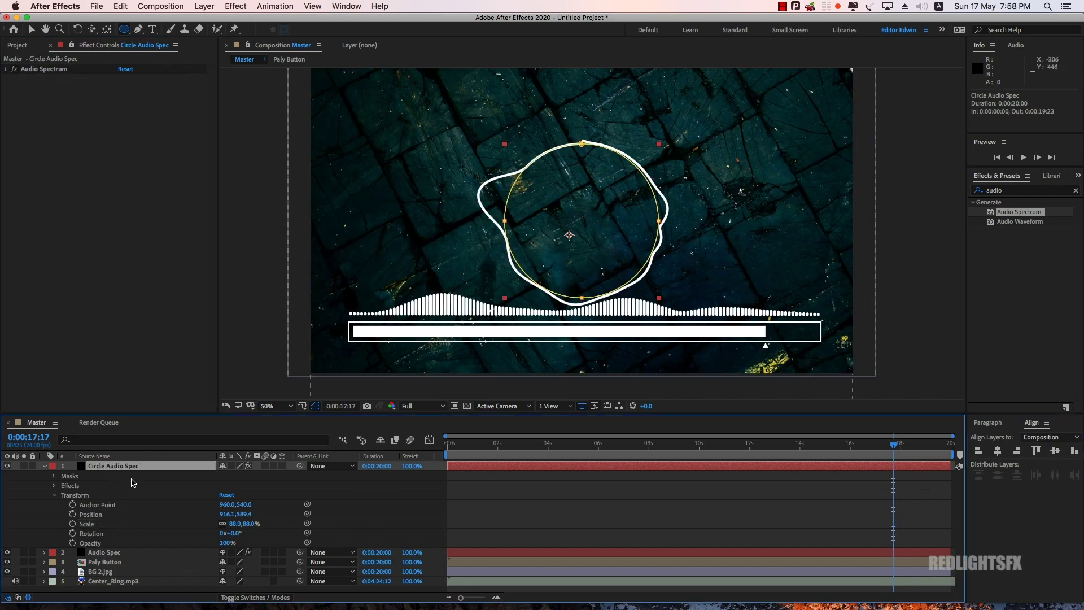
pyautogui.click(1076, 191)
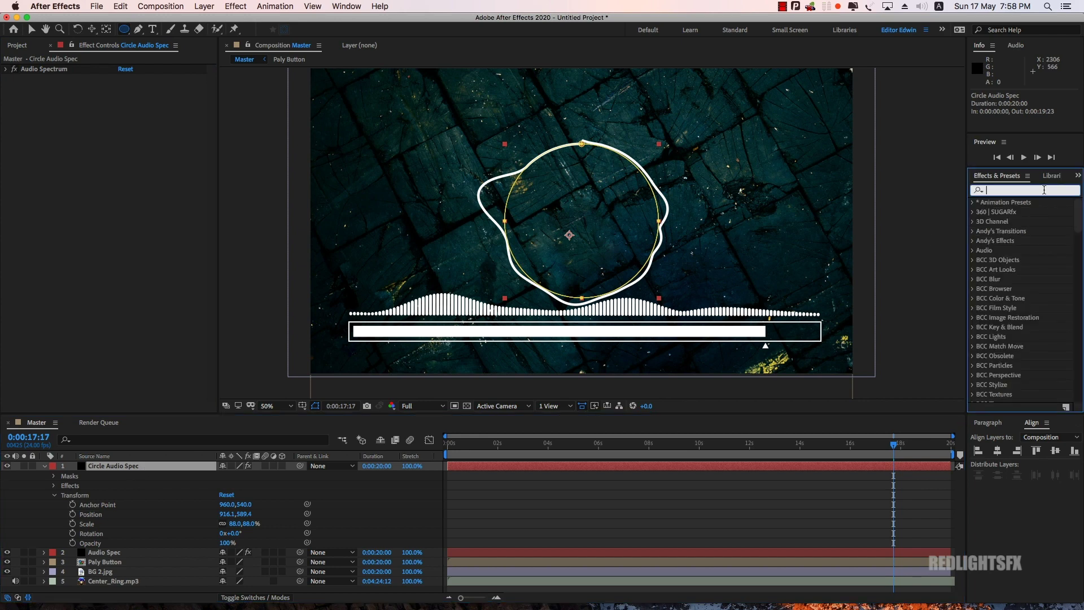
pyautogui.write('gra')
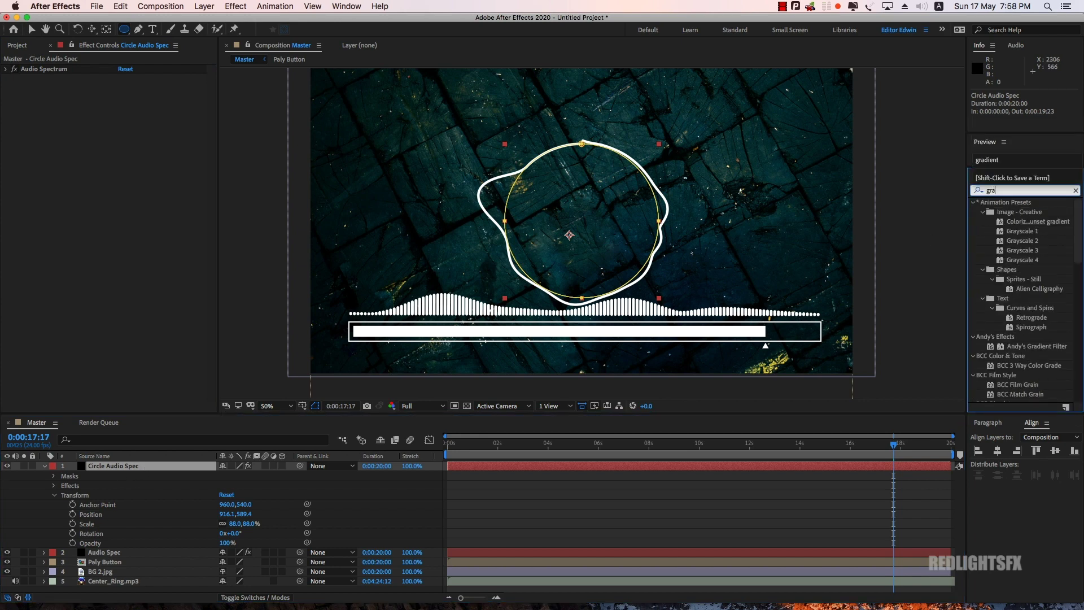
pyautogui.write('di')
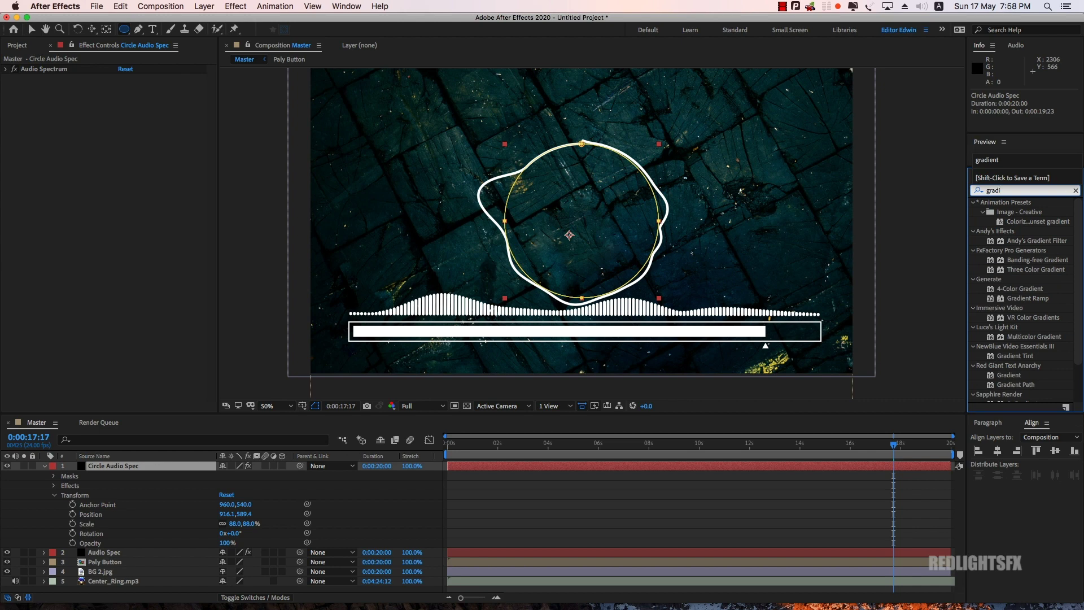
pyautogui.moveTo(1016, 292); pyautogui.dragTo(113, 130)
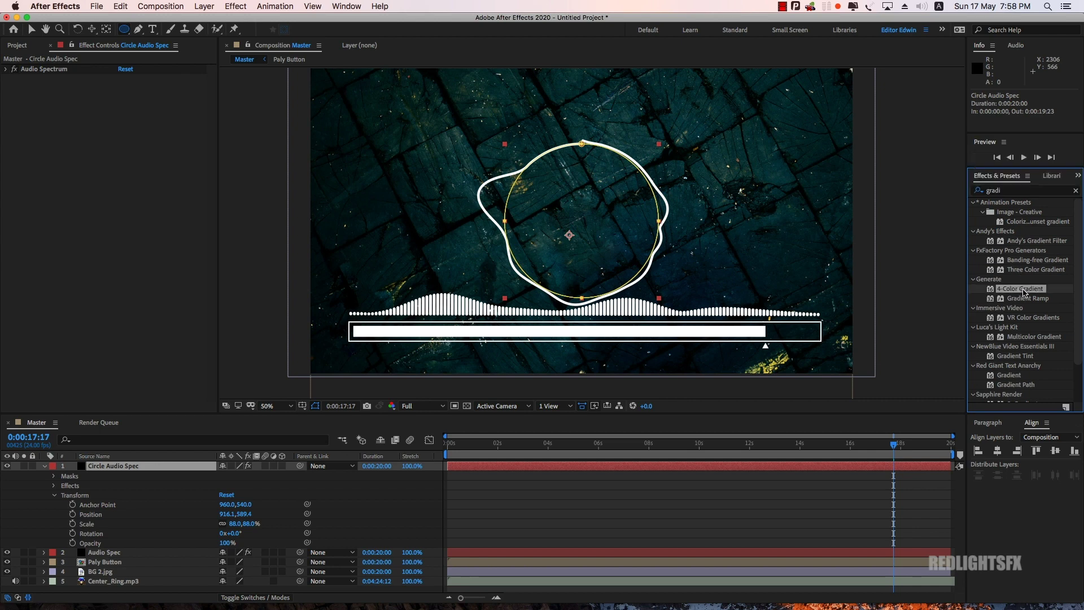
# Set the gradient's Color 1 to a bright, saturated teal sampled from the stone background
pyautogui.click(124, 108)
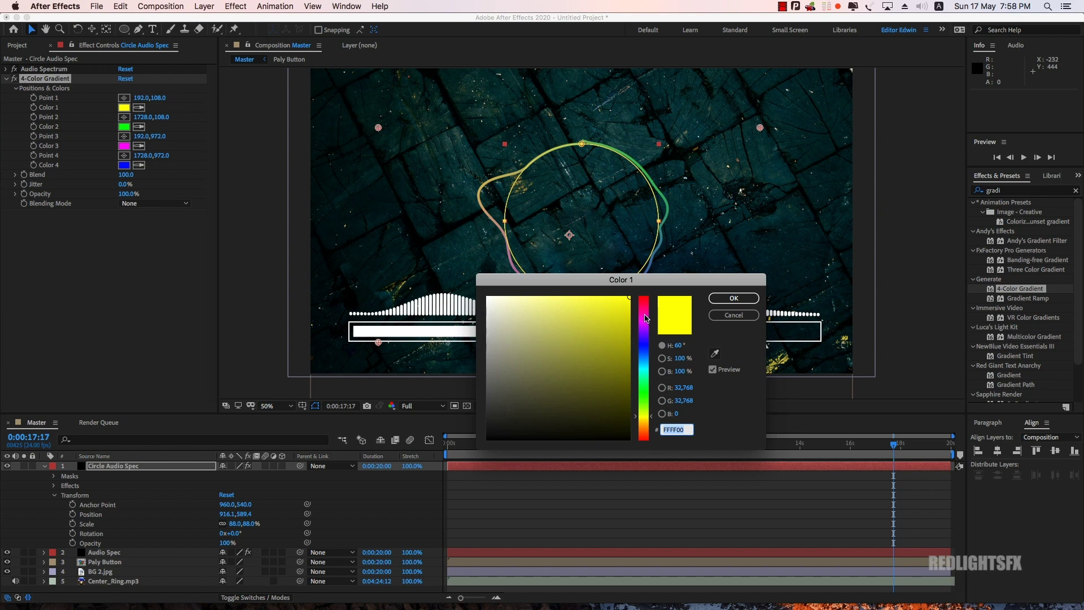
pyautogui.click(715, 354)
pyautogui.click(769, 182)
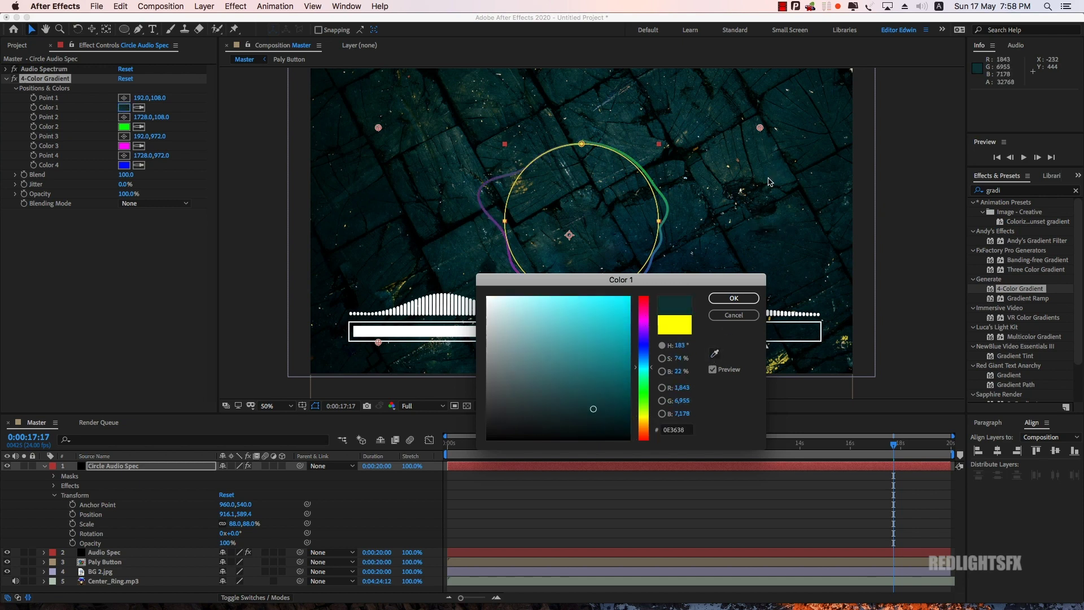
pyautogui.moveTo(605, 409); pyautogui.dragTo(632, 343)
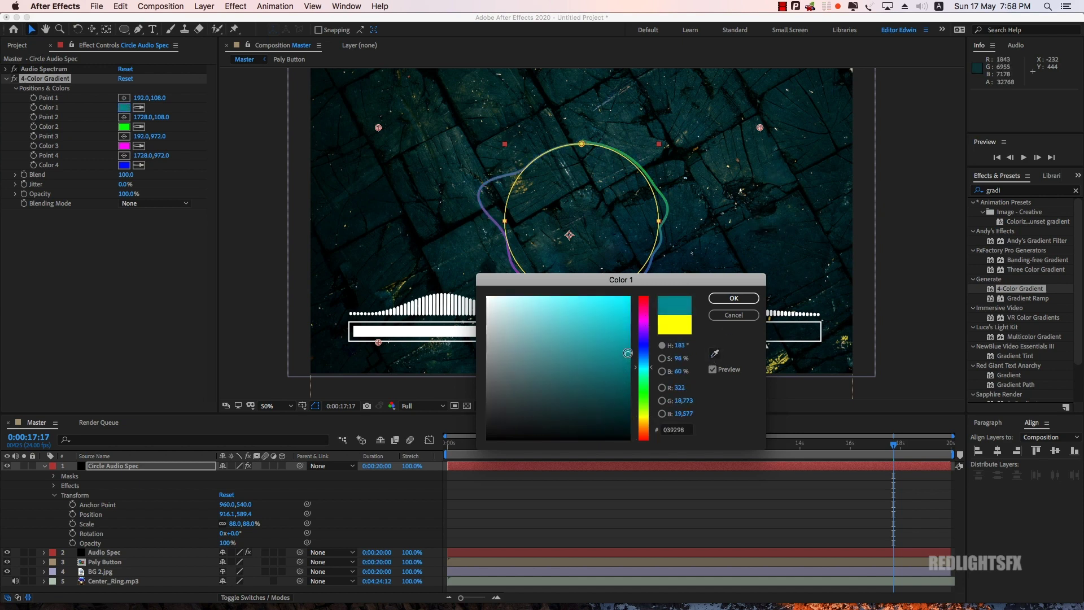
pyautogui.click(734, 298)
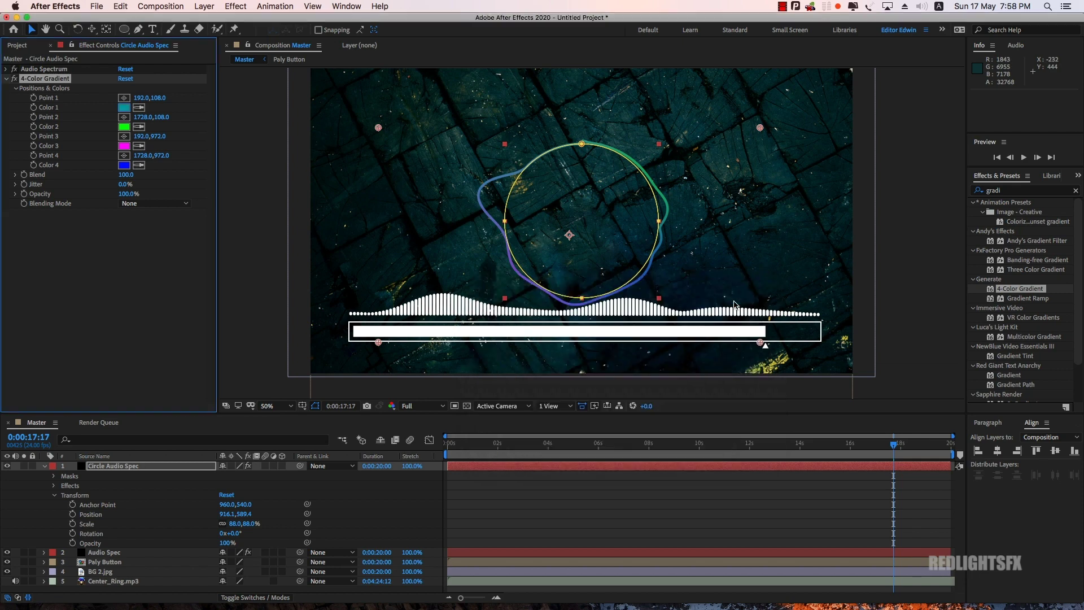
# Set the gradient's Color 4 to a dark tone sampled from the composition image
pyautogui.click(124, 165)
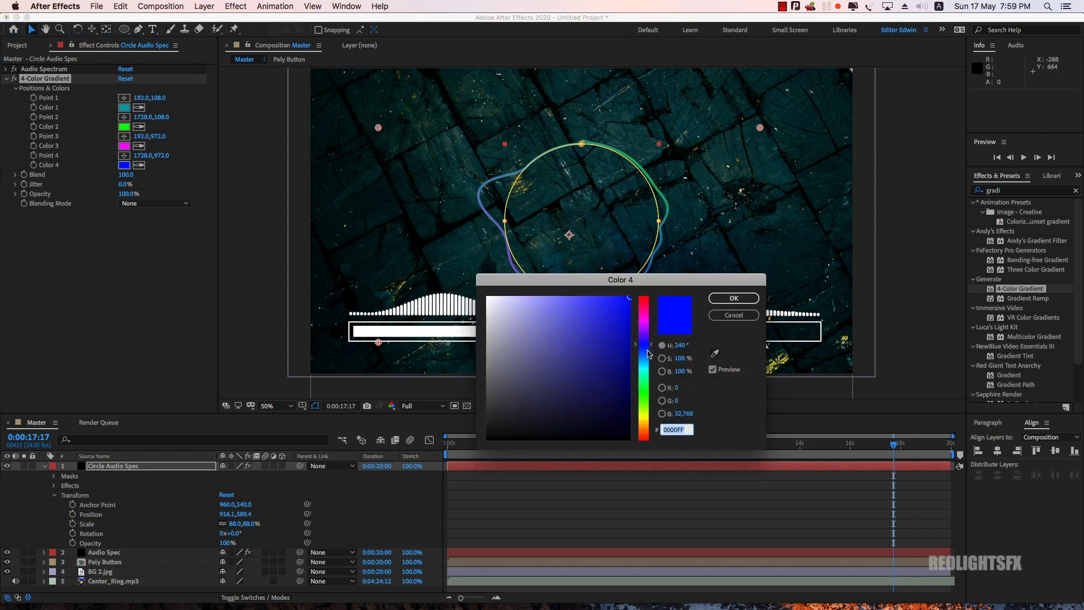
pyautogui.moveTo(649, 354); pyautogui.dragTo(652, 364)
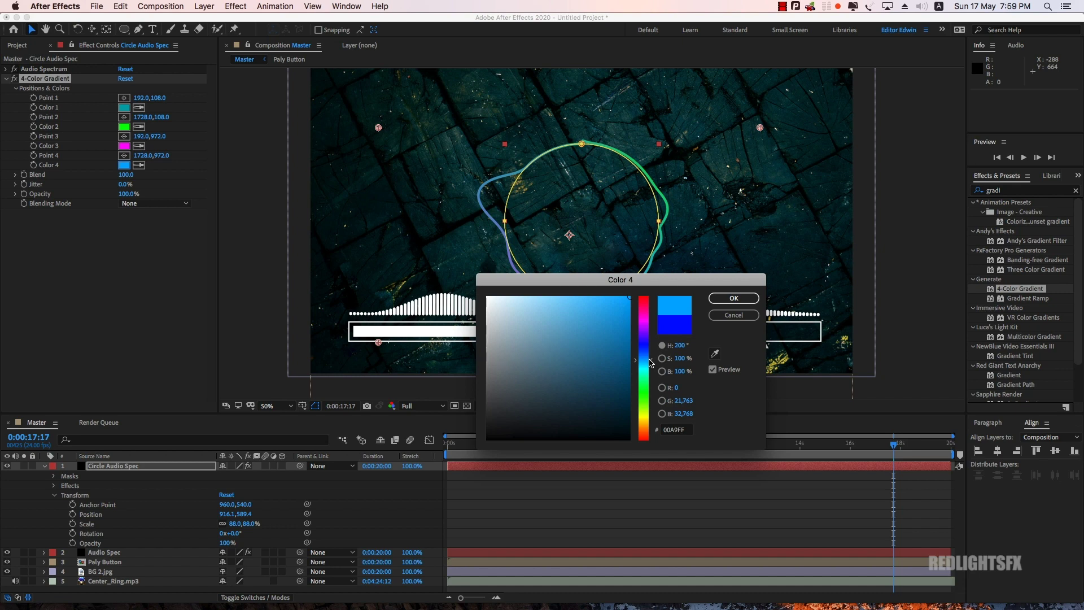
pyautogui.moveTo(651, 362); pyautogui.dragTo(651, 364)
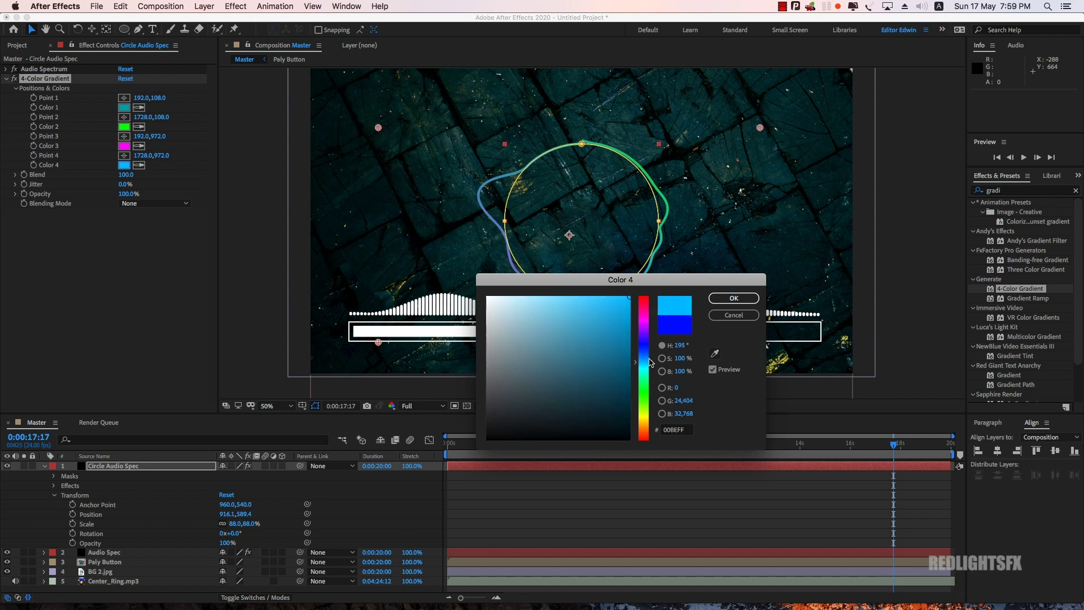
pyautogui.click(714, 353)
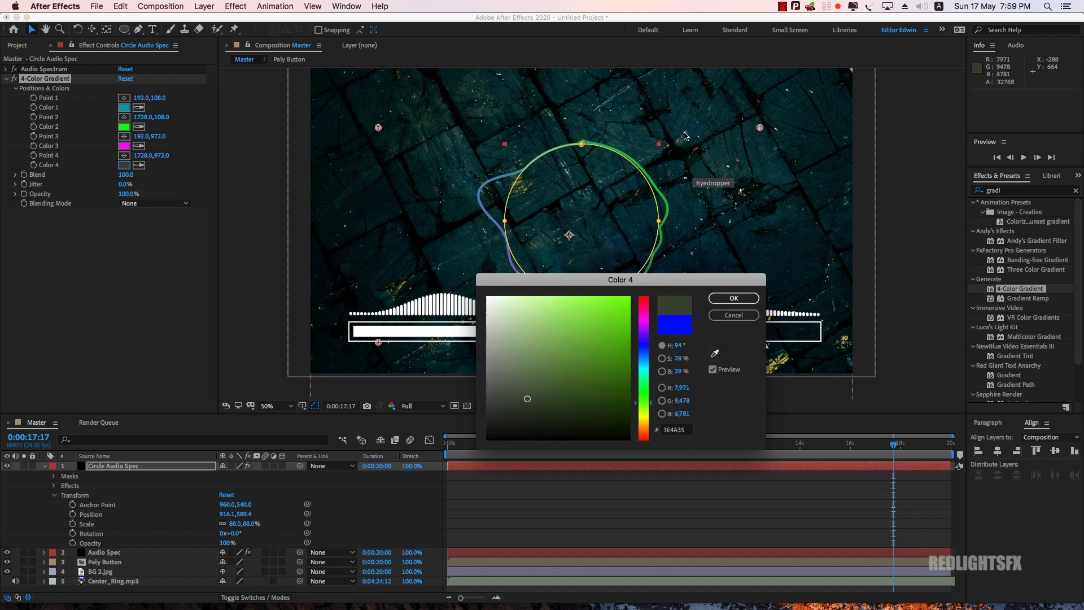
pyautogui.moveTo(656, 283); pyautogui.dragTo(336, 267)
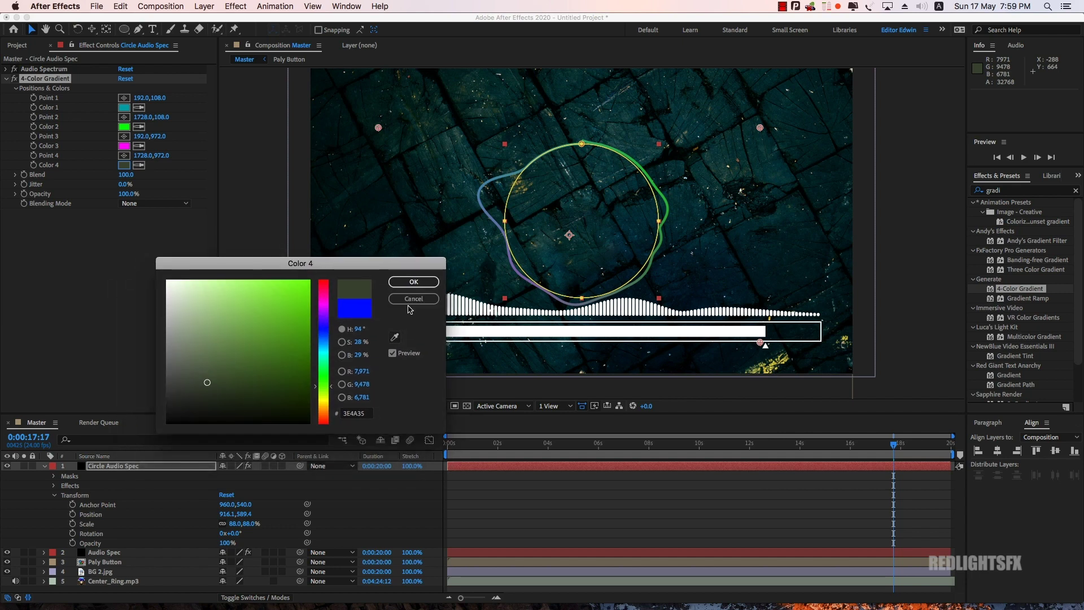
pyautogui.click(414, 282)
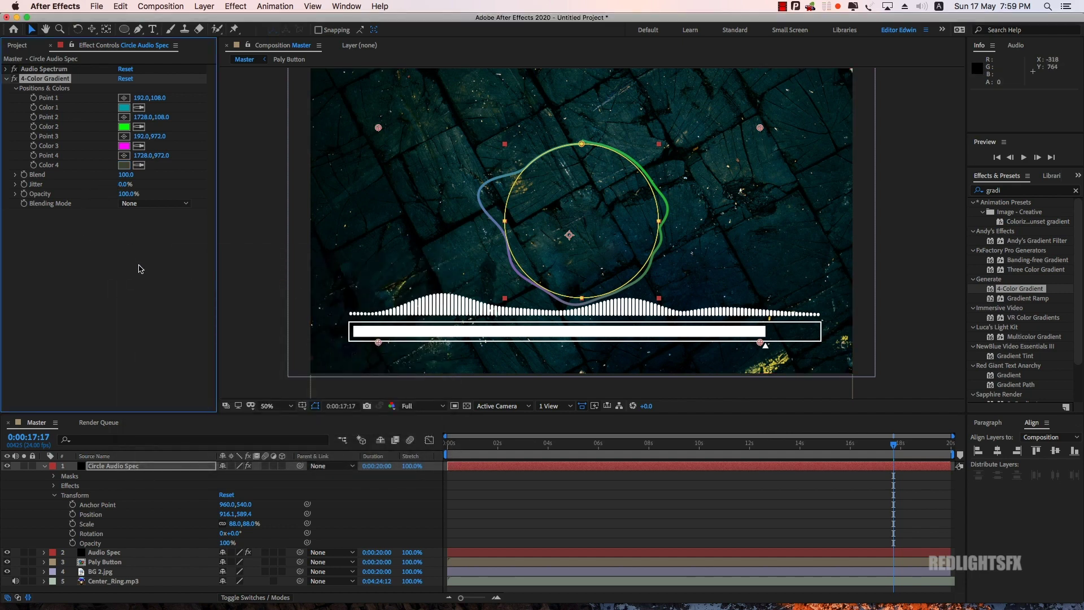
# Move the four gradient points closer to the ring for a cyan, green and purple blend
pyautogui.click(7, 79)
pyautogui.moveTo(380, 128); pyautogui.dragTo(515, 156)
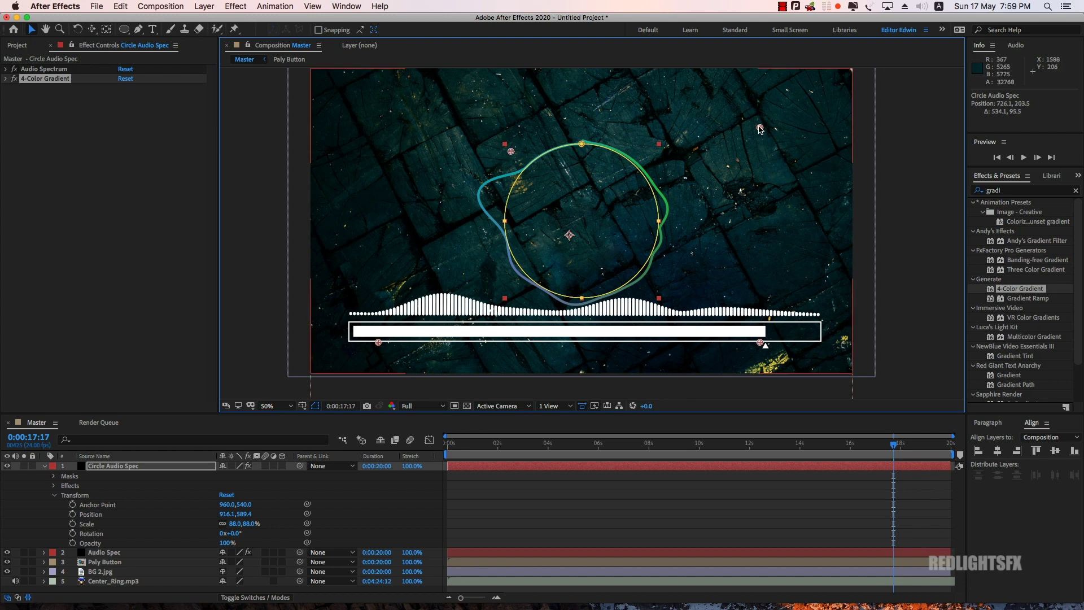
pyautogui.moveTo(759, 129); pyautogui.dragTo(668, 153)
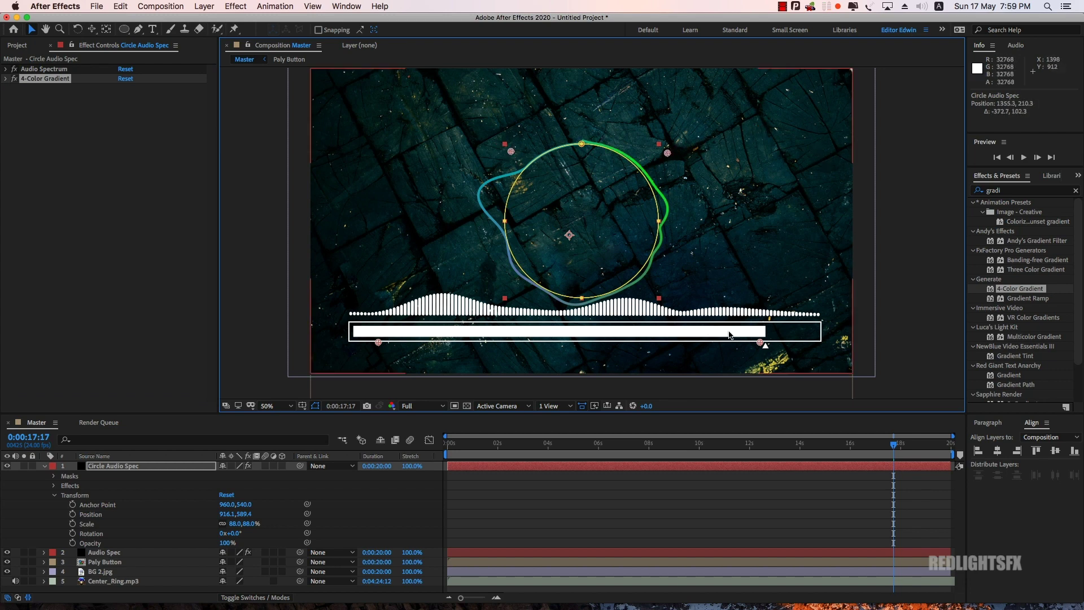
pyautogui.moveTo(700, 299); pyautogui.dragTo(693, 296)
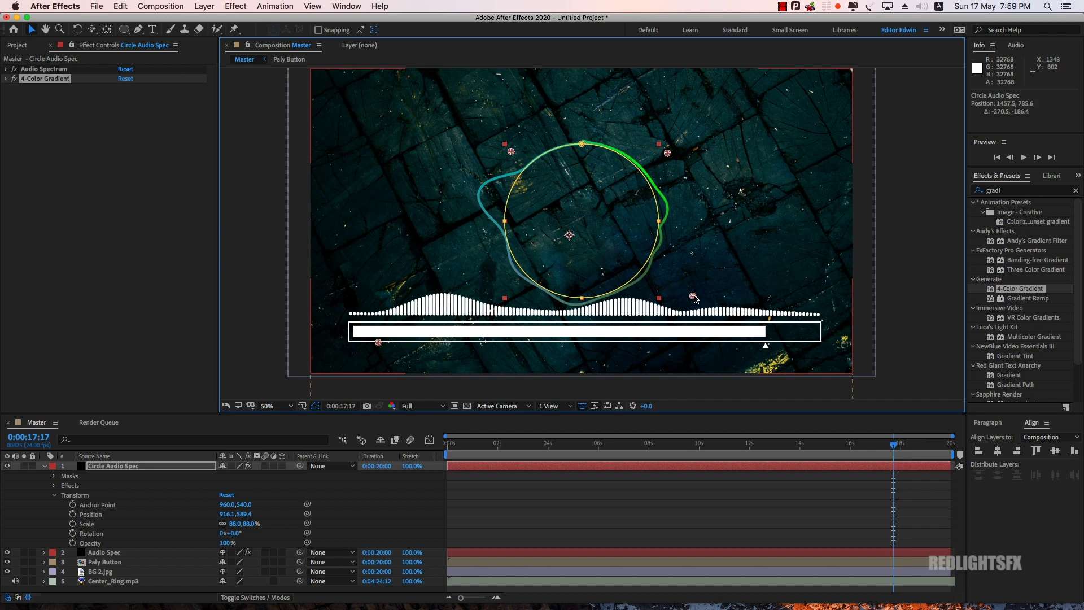
pyautogui.moveTo(379, 342)
pyautogui.mouseDown()
pyautogui.moveTo(463, 280)
pyautogui.moveTo(496, 284)
pyautogui.mouseUp()
pyautogui.moveTo(655, 444); pyautogui.dragTo(463, 445)
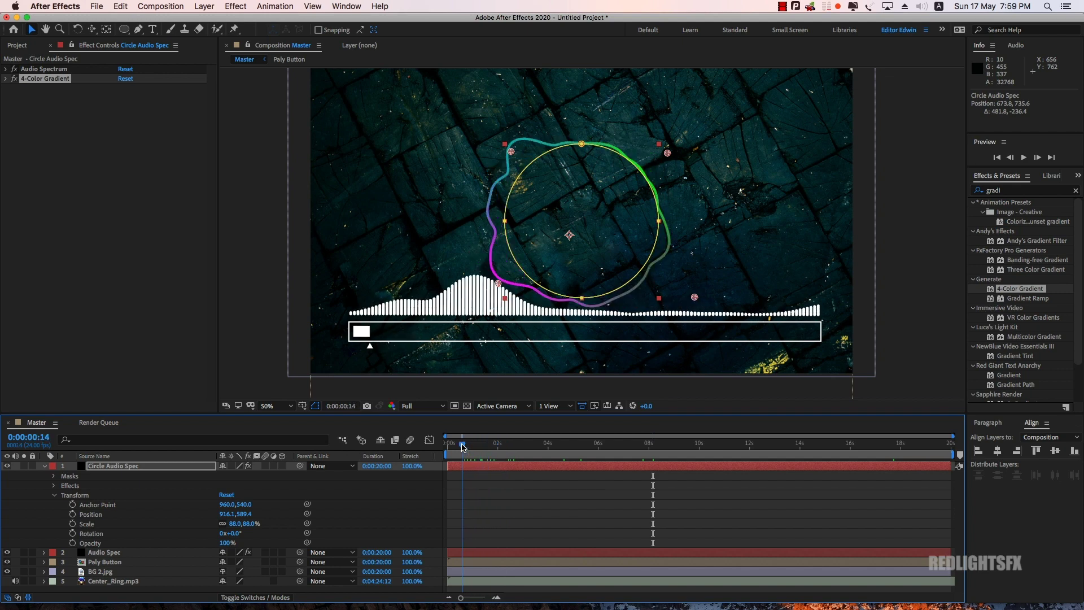
# Move Circle Audio Spec below the Audio Spec layer and preview the opening second
pyautogui.click(44, 466)
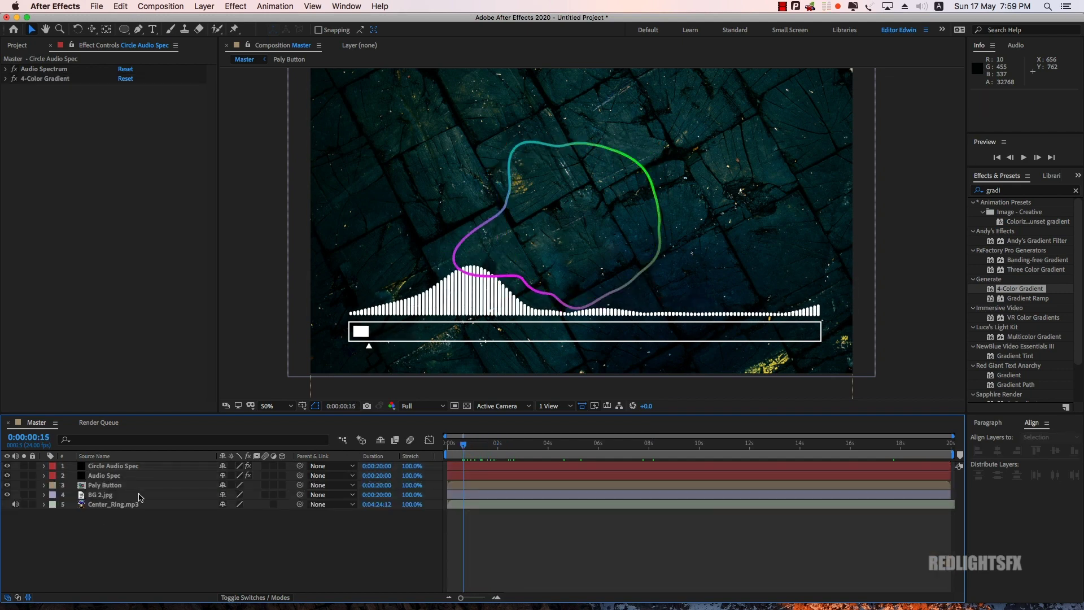
pyautogui.click(119, 466)
pyautogui.moveTo(119, 468); pyautogui.dragTo(122, 479)
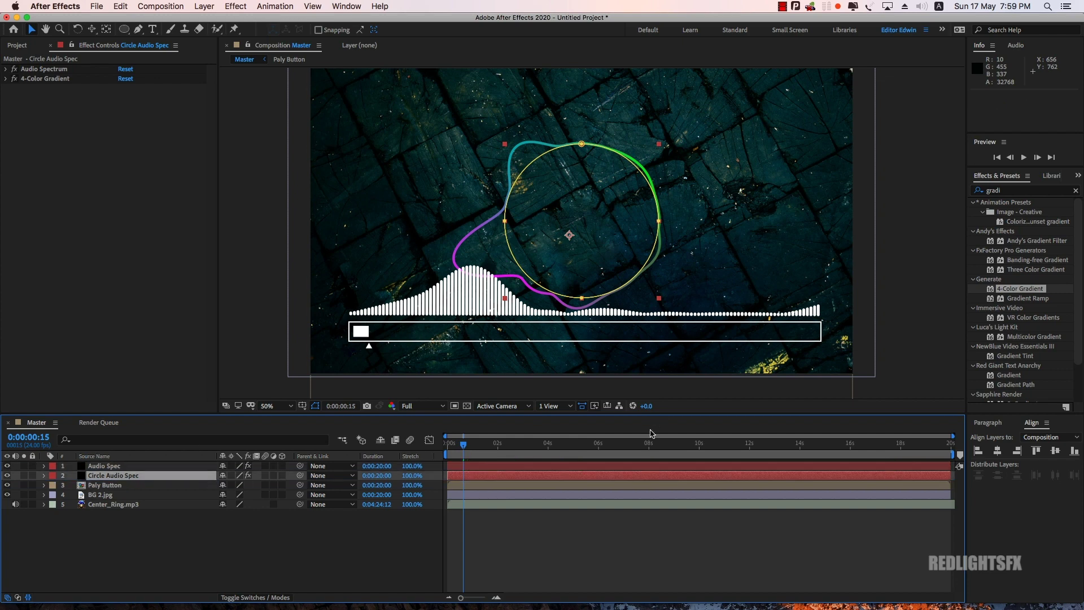
pyautogui.moveTo(465, 445); pyautogui.dragTo(599, 446)
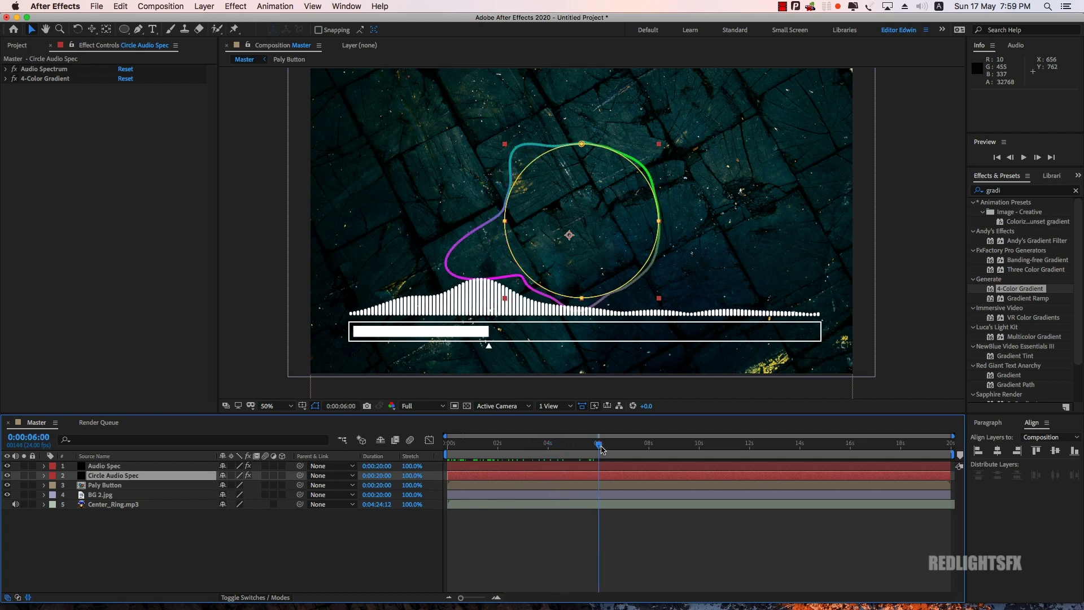
# Search for 'ech' and apply the Echo effect to Circle Audio Spec
pyautogui.click(1075, 192)
pyautogui.write('ech')
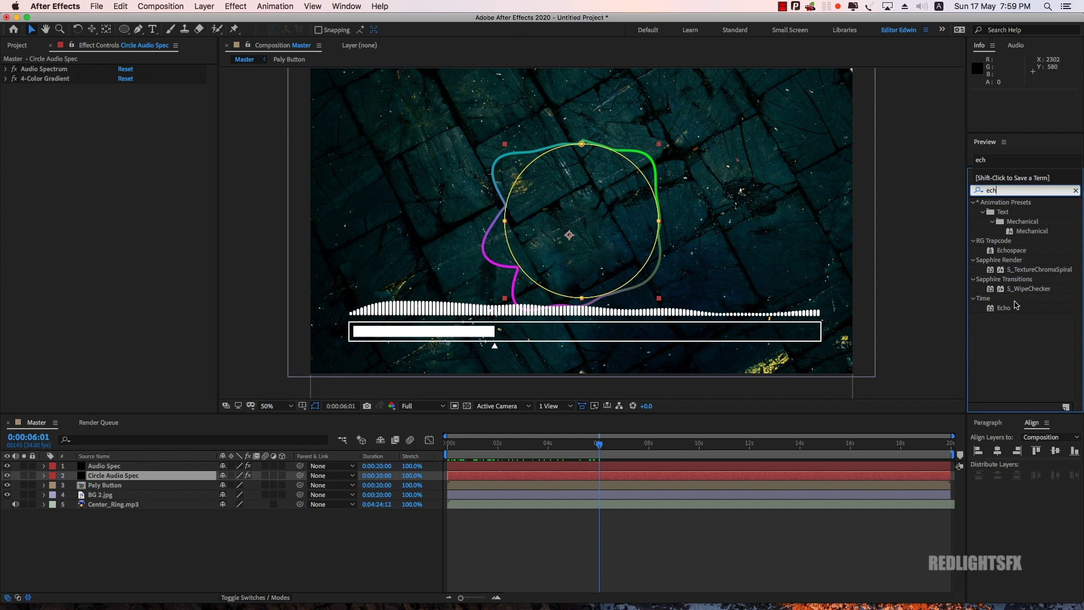
pyautogui.moveTo(1016, 304); pyautogui.dragTo(62, 93)
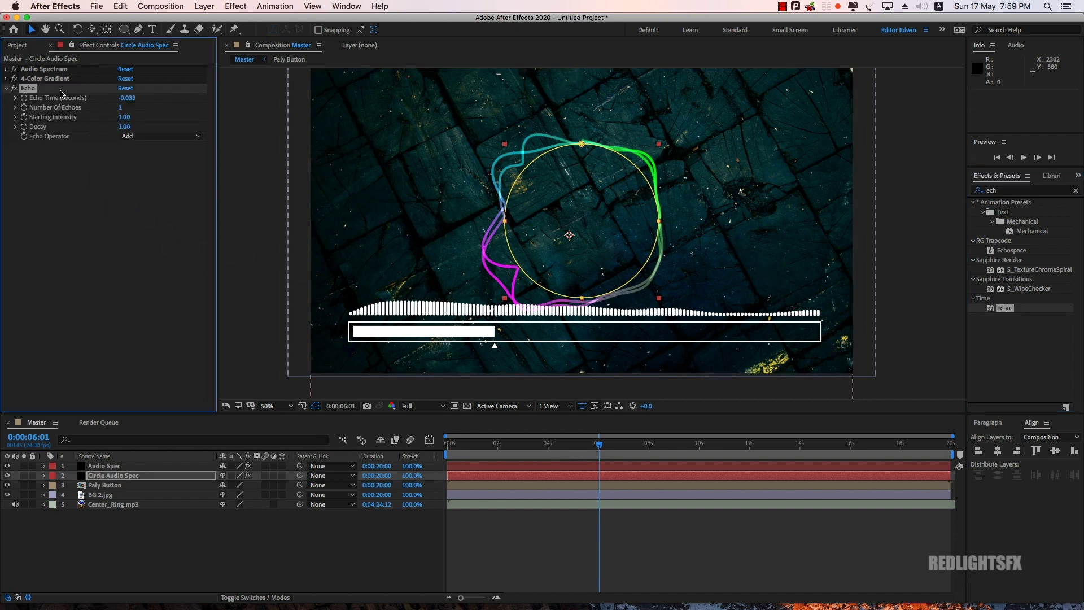
# Set Echo to 5 echoes, Starting Intensity 0.50 and Decay 3.00
pyautogui.click(120, 109)
pyautogui.write('5')
pyautogui.press('Return')
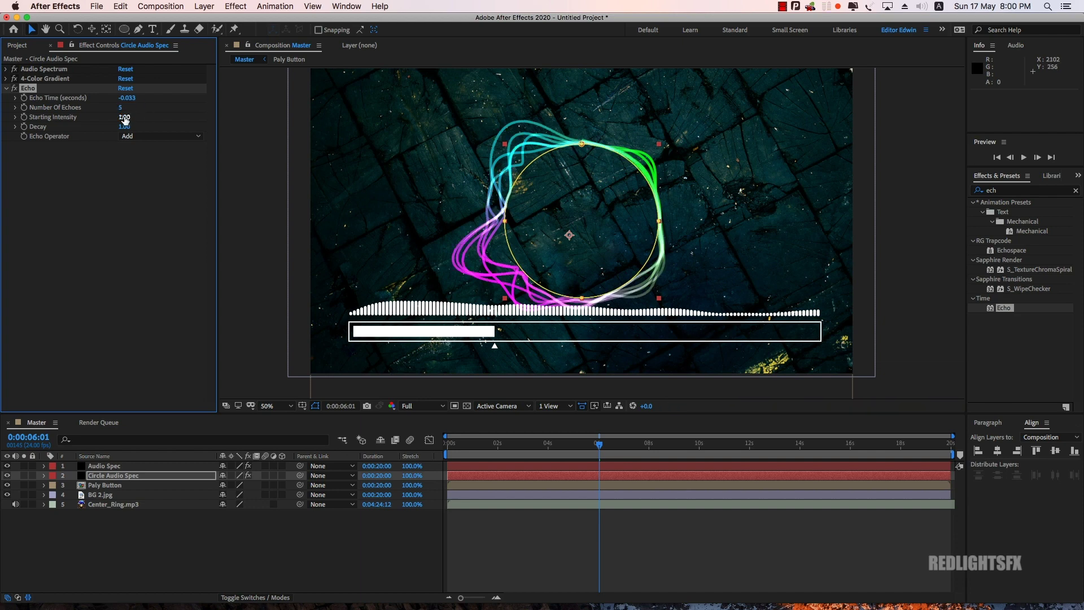
pyautogui.click(124, 117)
pyautogui.press('Return')
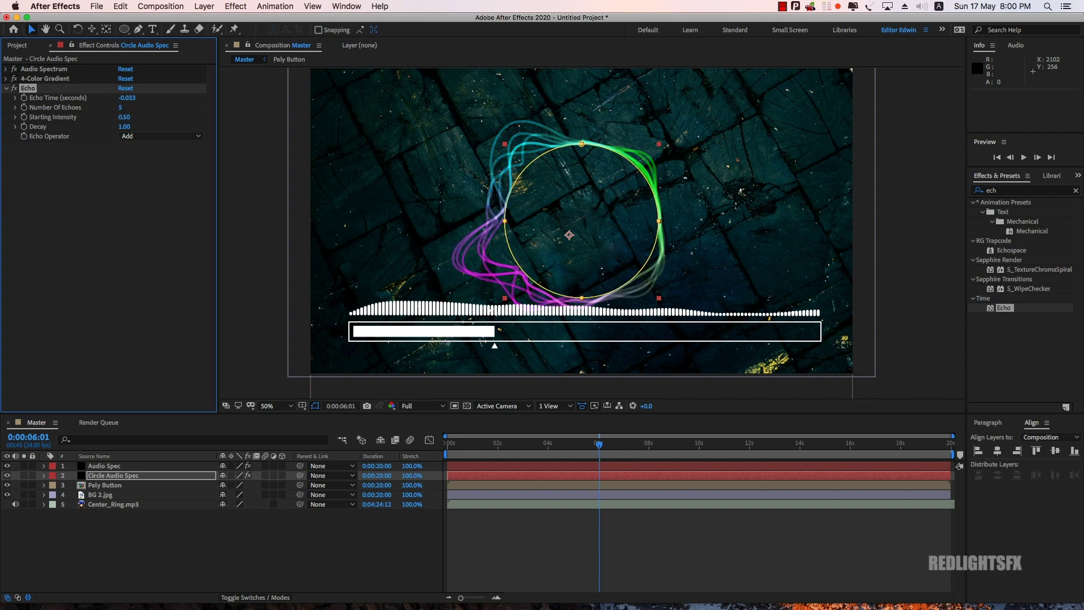
pyautogui.click(125, 126)
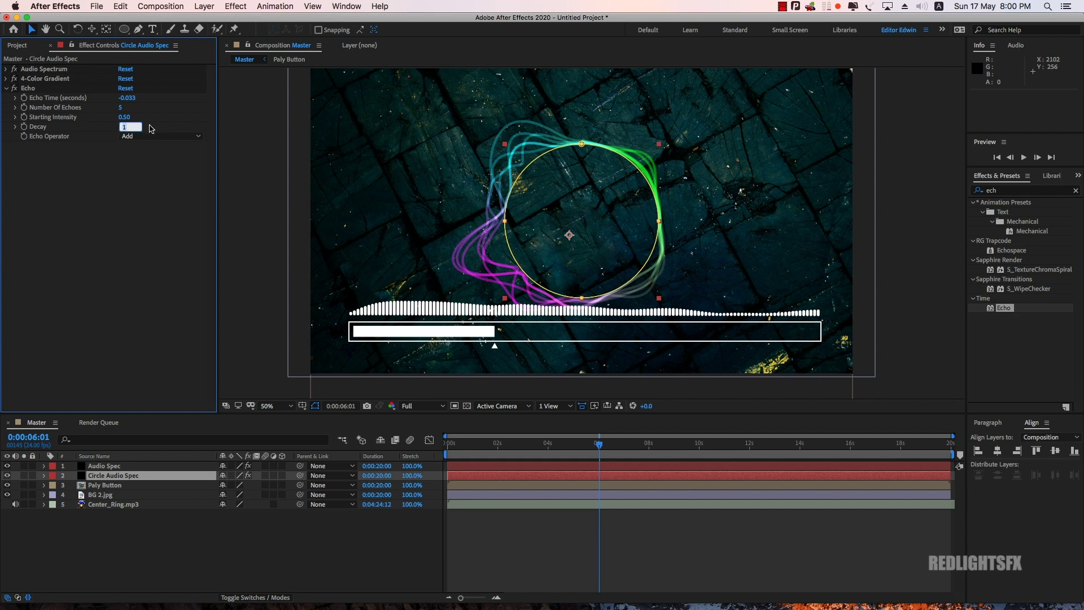
pyautogui.press('Return')
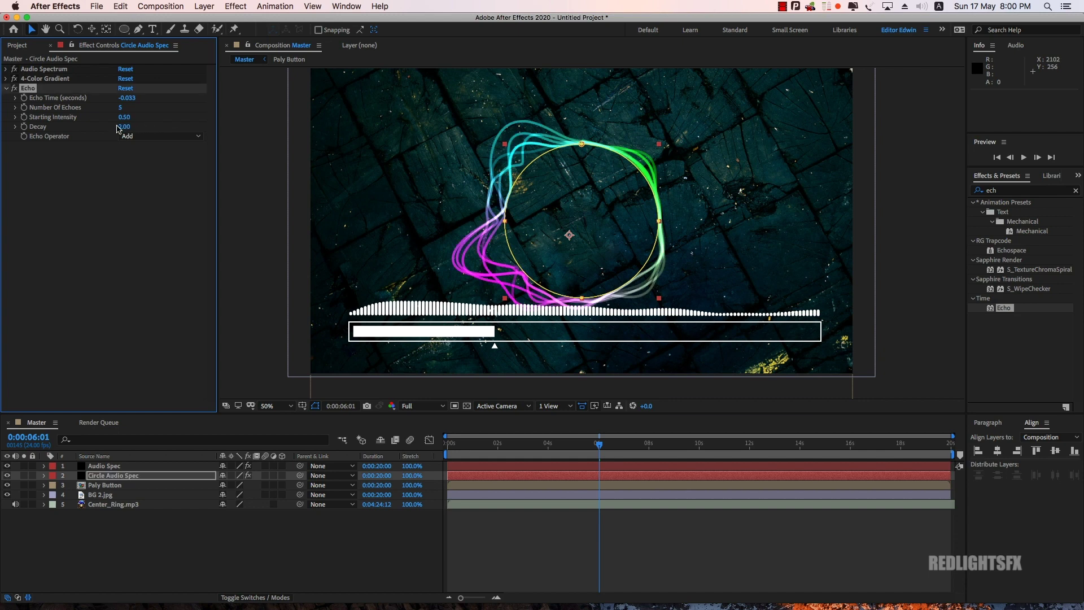
pyautogui.click(129, 127)
pyautogui.write('3')
pyautogui.press('Return')
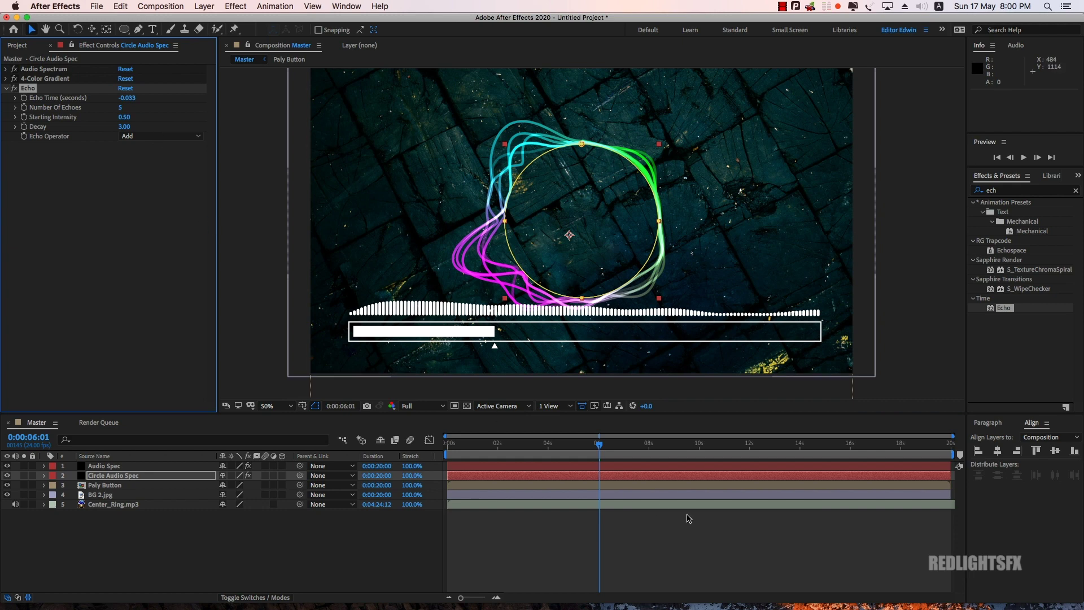
# Preview the animation with music from an earlier point
pyautogui.moveTo(550, 446); pyautogui.dragTo(448, 446)
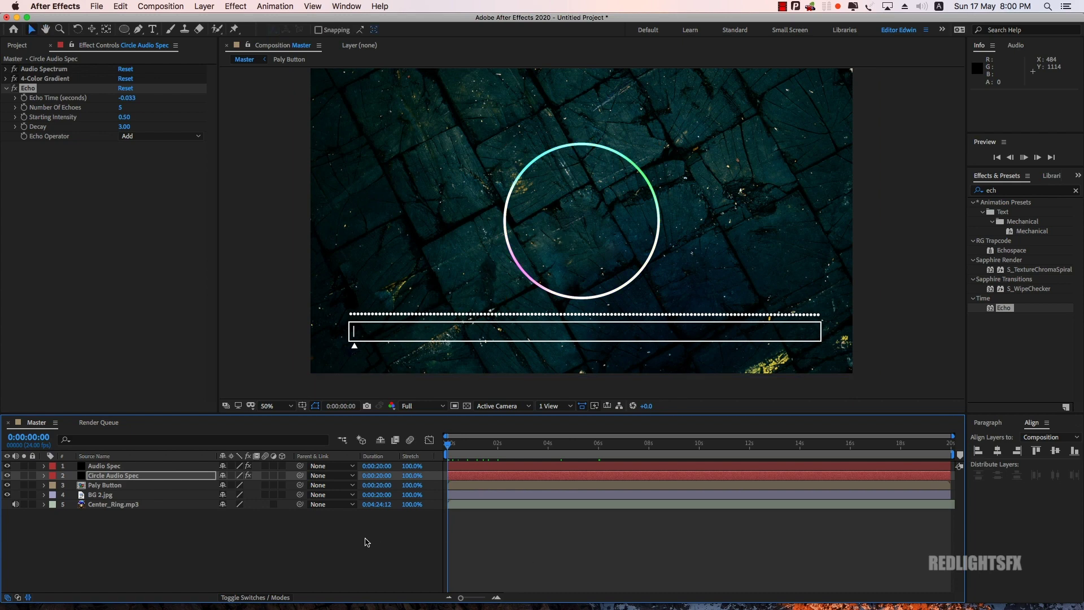
pyautogui.press('space')
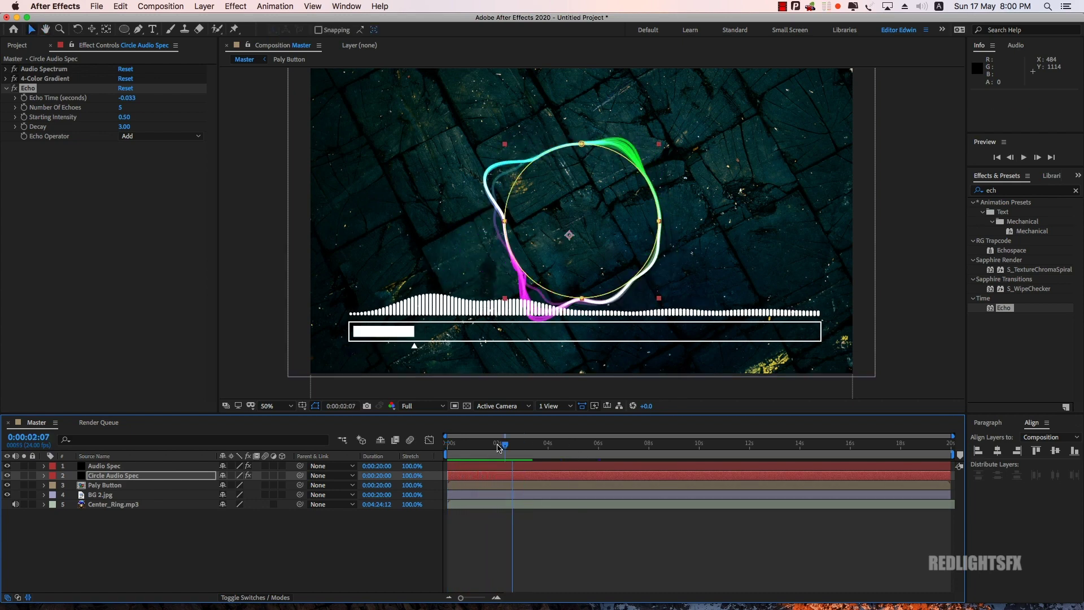
pyautogui.click(573, 446)
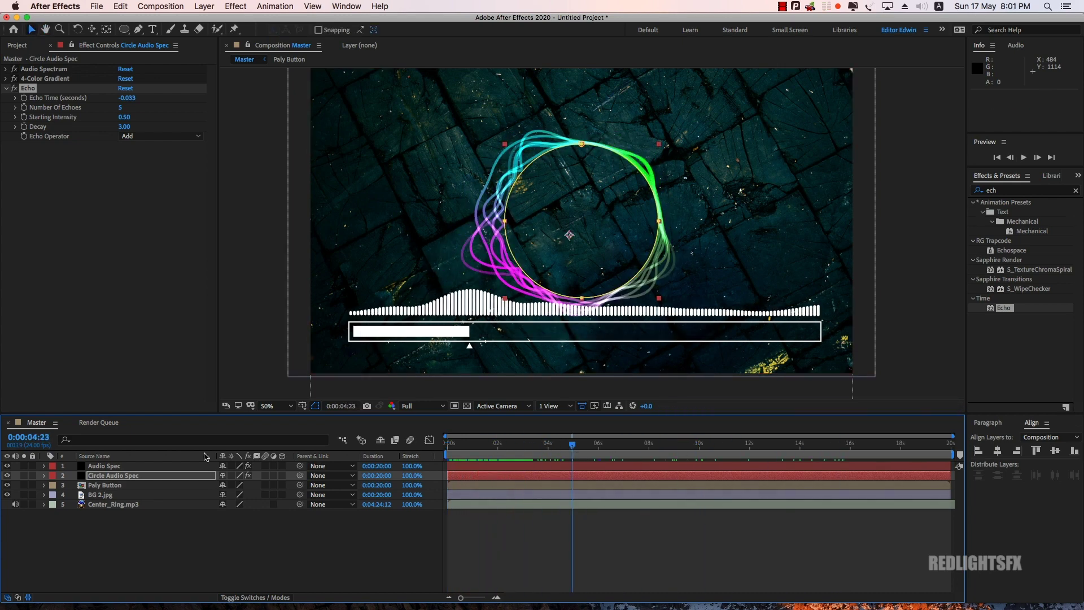
# Rotate Circle Audio Spec to 134° and raise its Position to 916.1,546.4
pyautogui.click(106, 476)
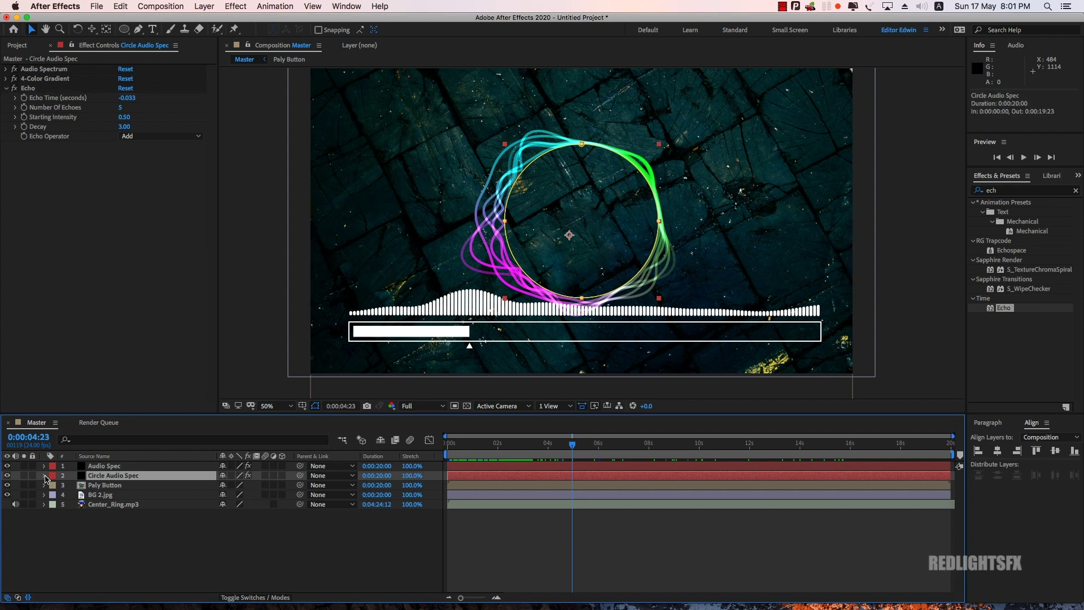
pyautogui.click(45, 475)
pyautogui.moveTo(244, 514)
pyautogui.mouseDown()
pyautogui.moveTo(210, 519)
pyautogui.moveTo(252, 511)
pyautogui.moveTo(310, 544)
pyautogui.mouseUp()
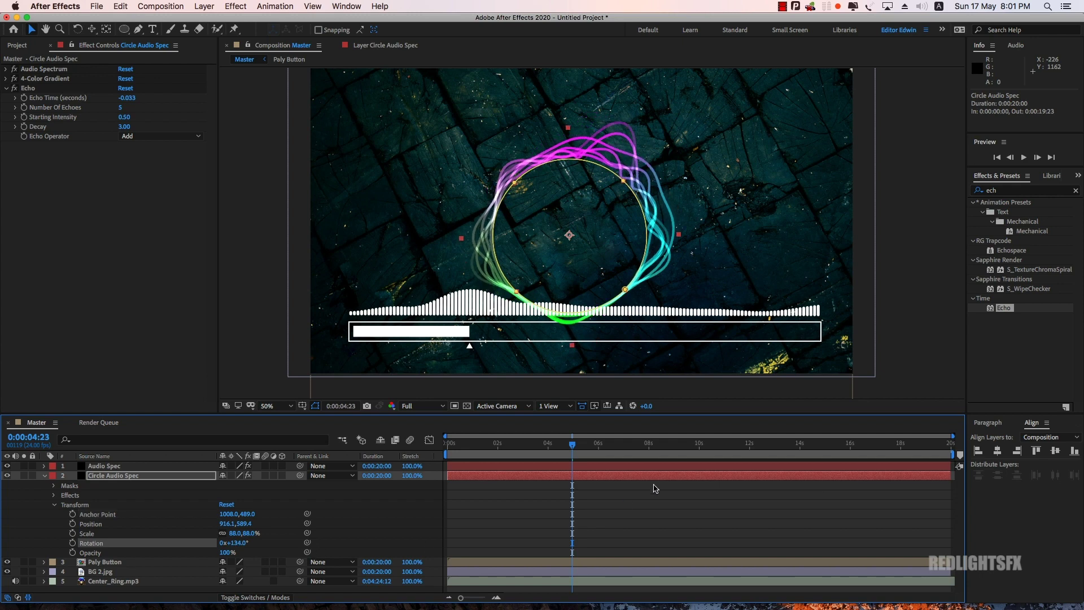
pyautogui.moveTo(552, 441)
pyautogui.mouseDown()
pyautogui.moveTo(472, 448)
pyautogui.moveTo(592, 449)
pyautogui.mouseUp()
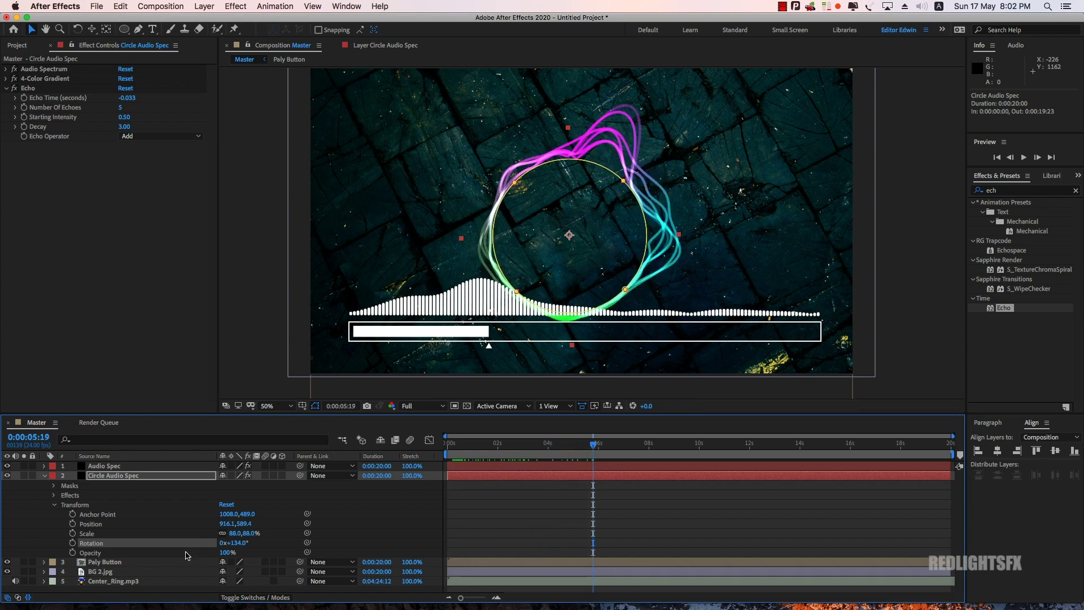
pyautogui.moveTo(243, 524); pyautogui.dragTo(217, 528)
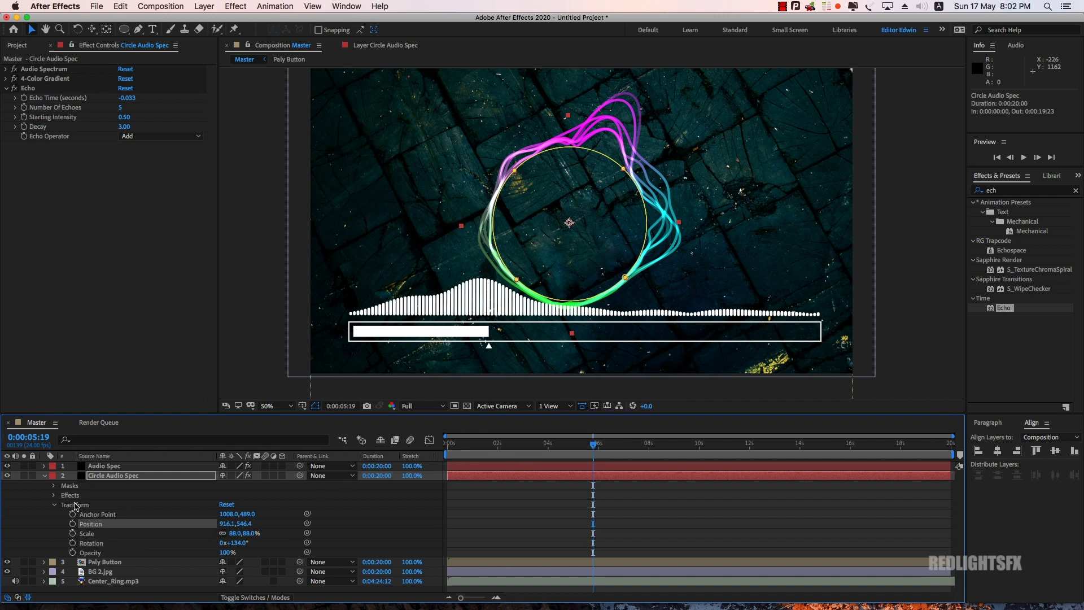
pyautogui.click(46, 476)
pyautogui.click(149, 536)
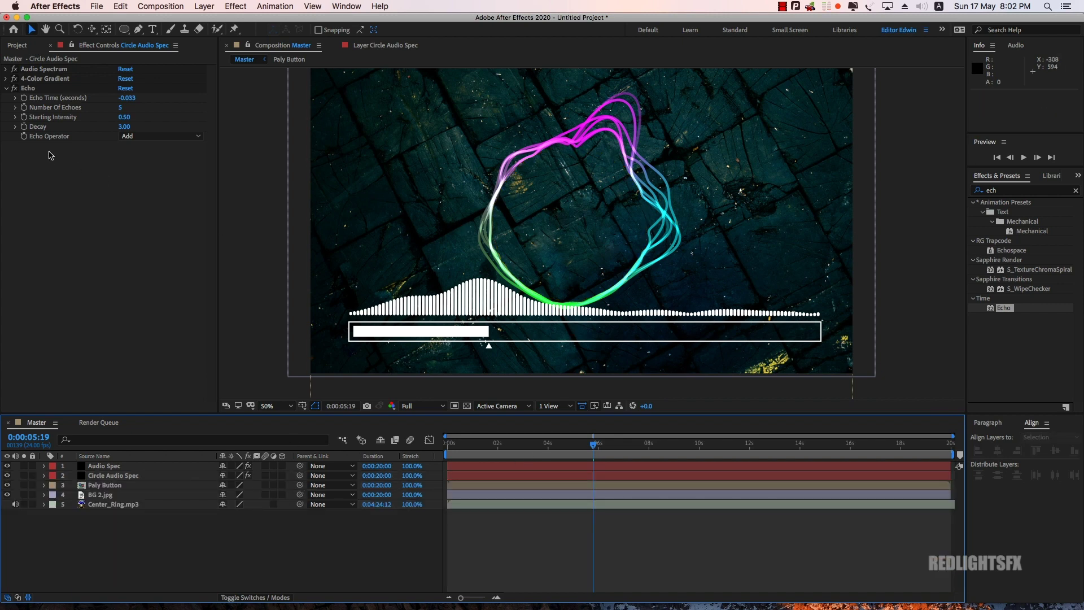
# Add CD-DVD Drive-2.png below Audio Spec and centre it in the ring at 908,558
pyautogui.click(17, 45)
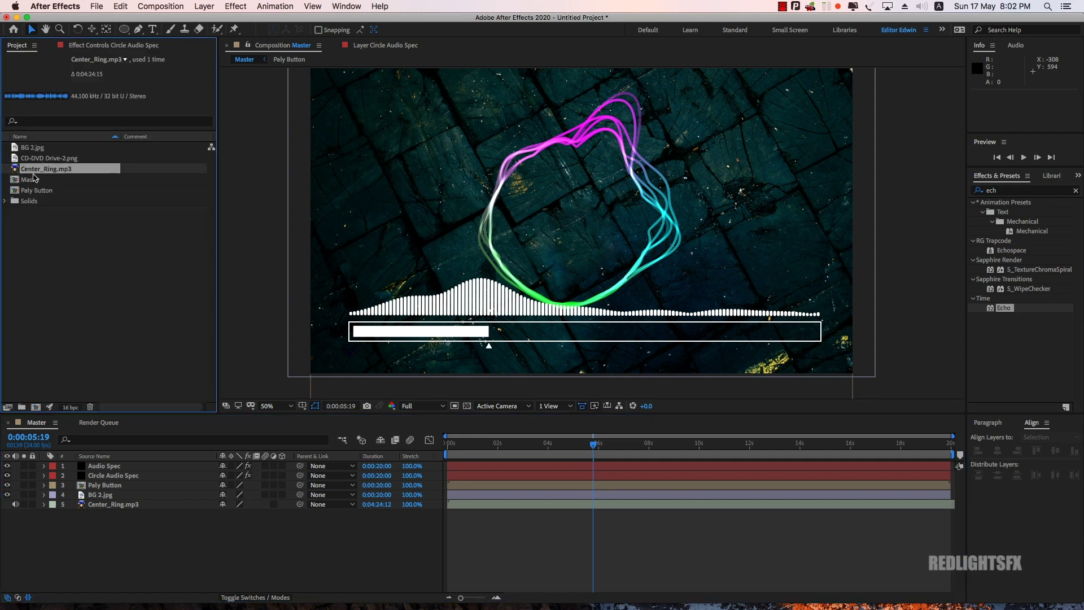
pyautogui.click(20, 159)
pyautogui.moveTo(27, 161); pyautogui.dragTo(154, 472)
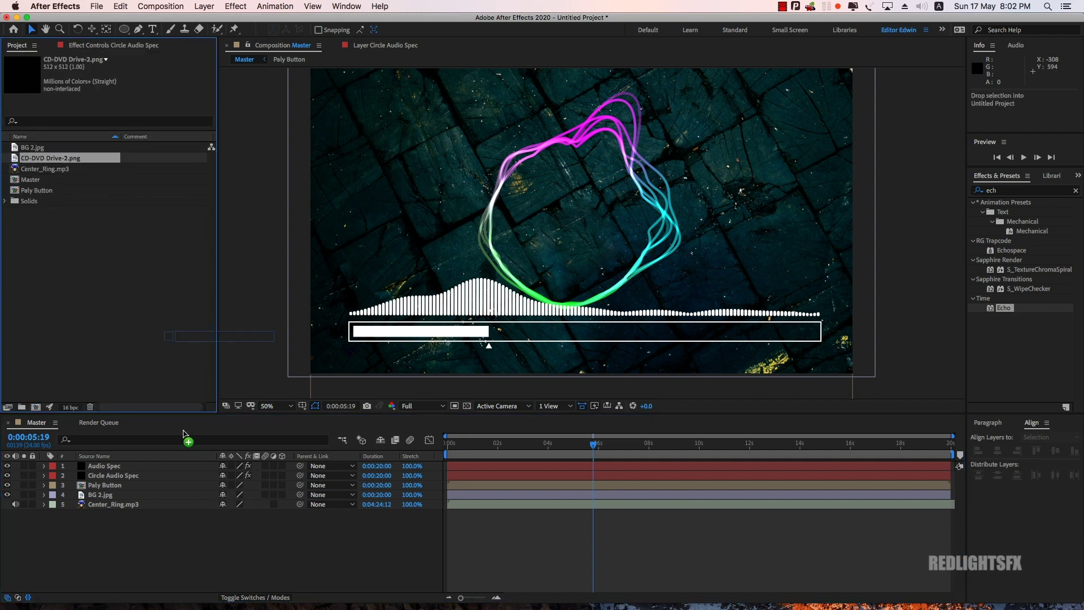
pyautogui.moveTo(154, 472); pyautogui.dragTo(156, 475)
pyautogui.click(146, 479)
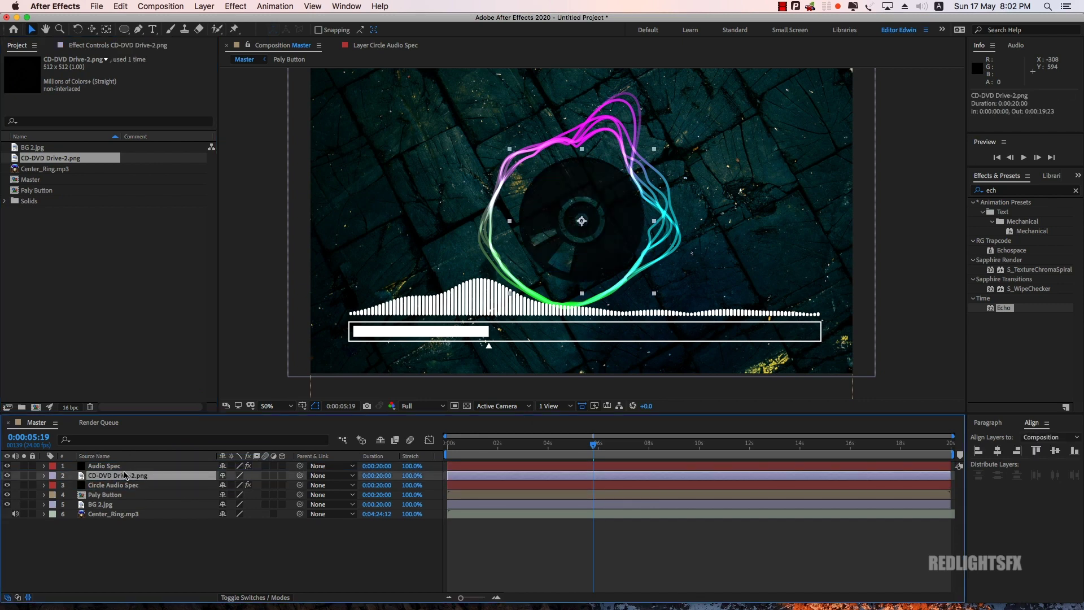
pyautogui.moveTo(596, 240); pyautogui.dragTo(581, 245)
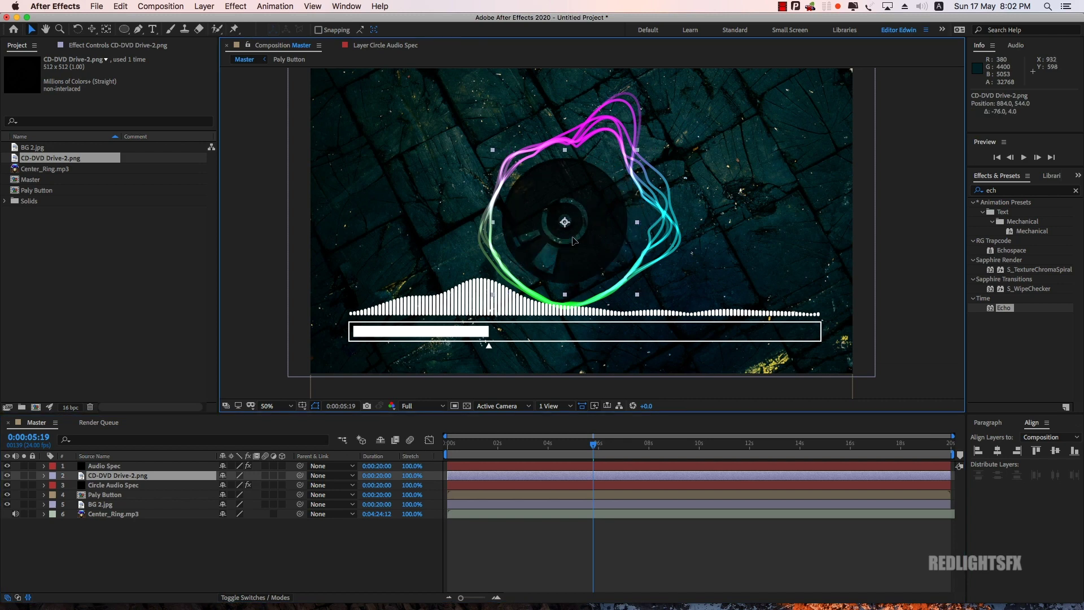
# Scale the CD disc layer to 117%
pyautogui.click(131, 478)
pyautogui.press('s')
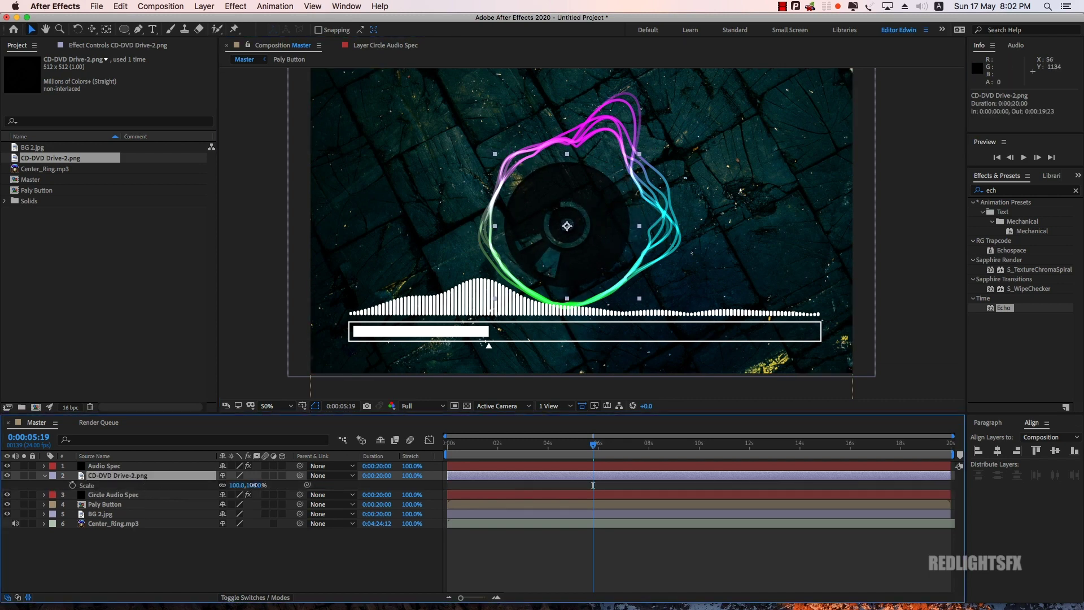
pyautogui.moveTo(252, 485); pyautogui.dragTo(264, 486)
pyautogui.press('Return')
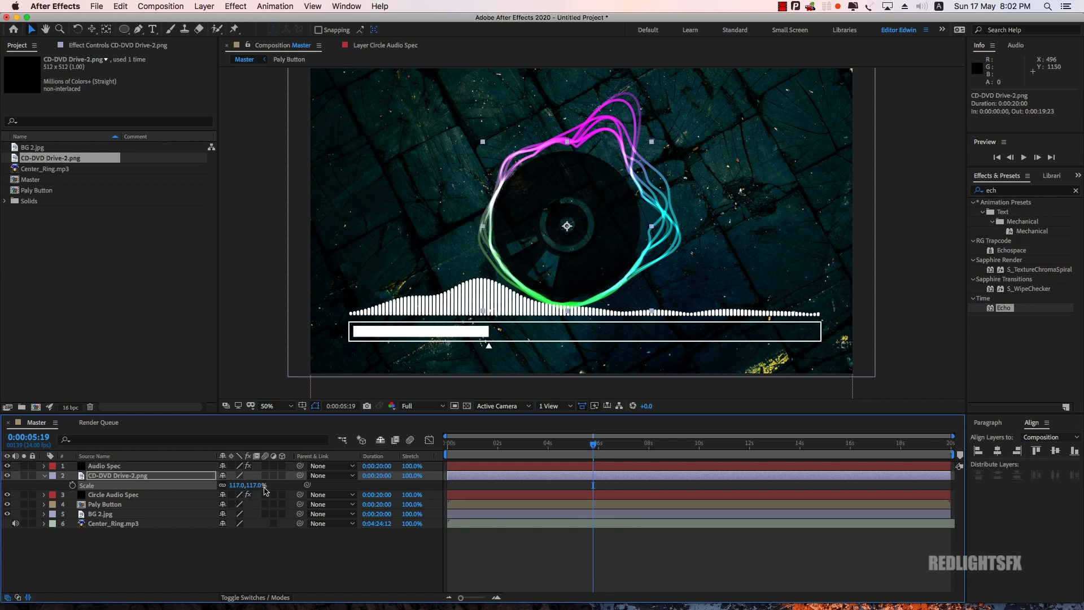
# Copy the 4-Color Gradient from Circle Audio Spec onto the CD disc layer
pyautogui.click(110, 495)
pyautogui.click(55, 514)
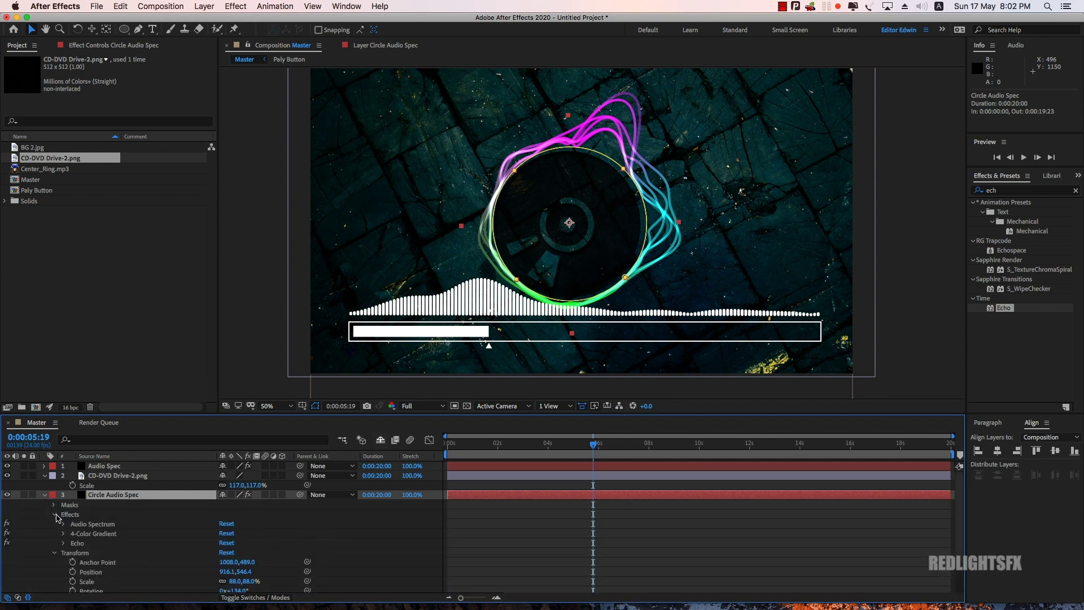
pyautogui.click(93, 534)
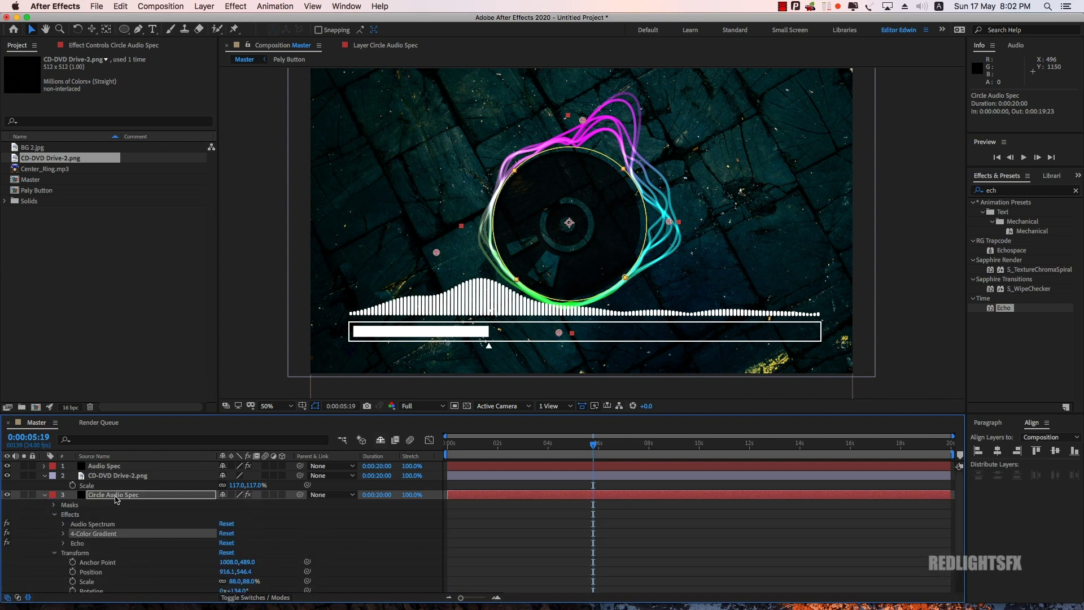
pyautogui.click(113, 476)
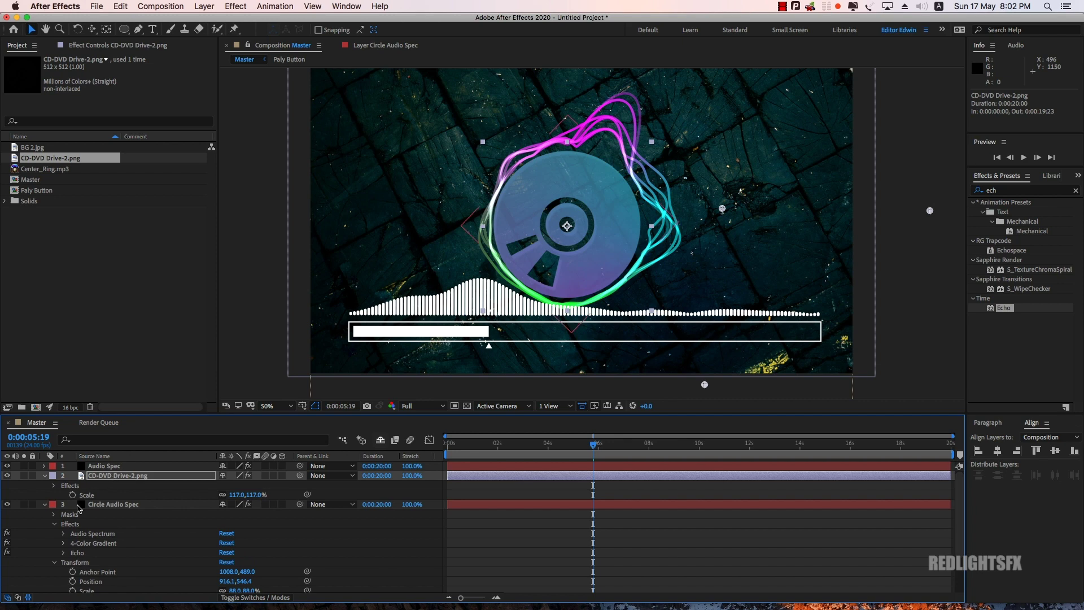
pyautogui.click(45, 475)
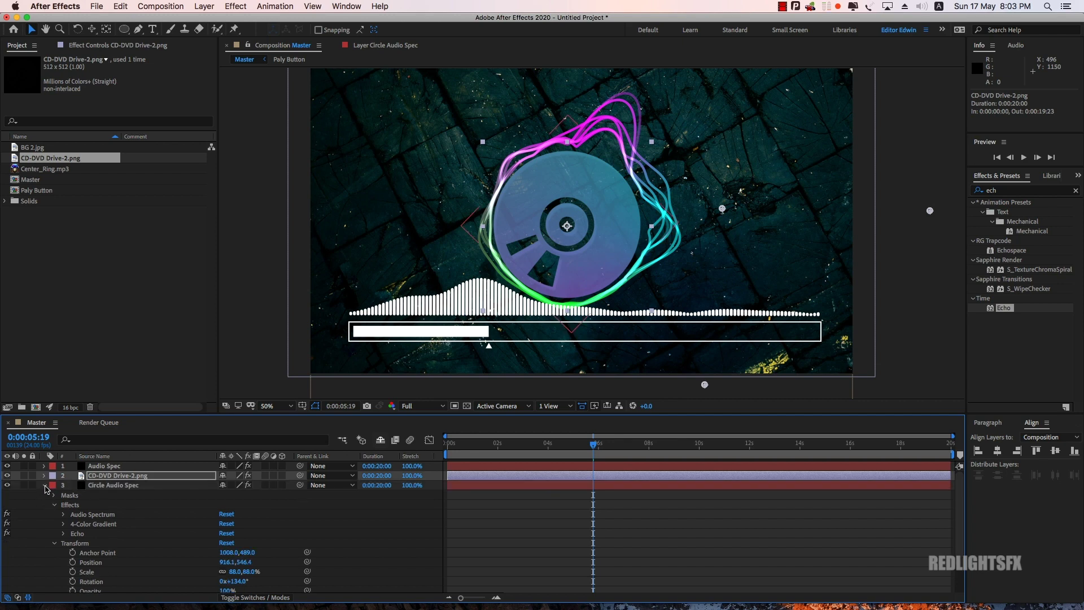
pyautogui.click(46, 486)
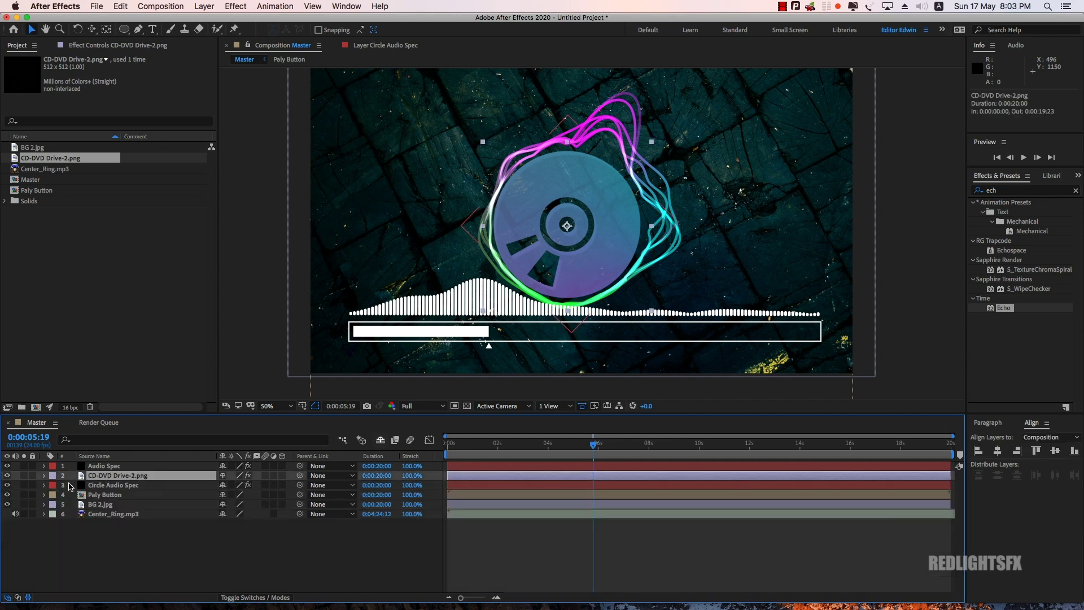
pyautogui.click(44, 476)
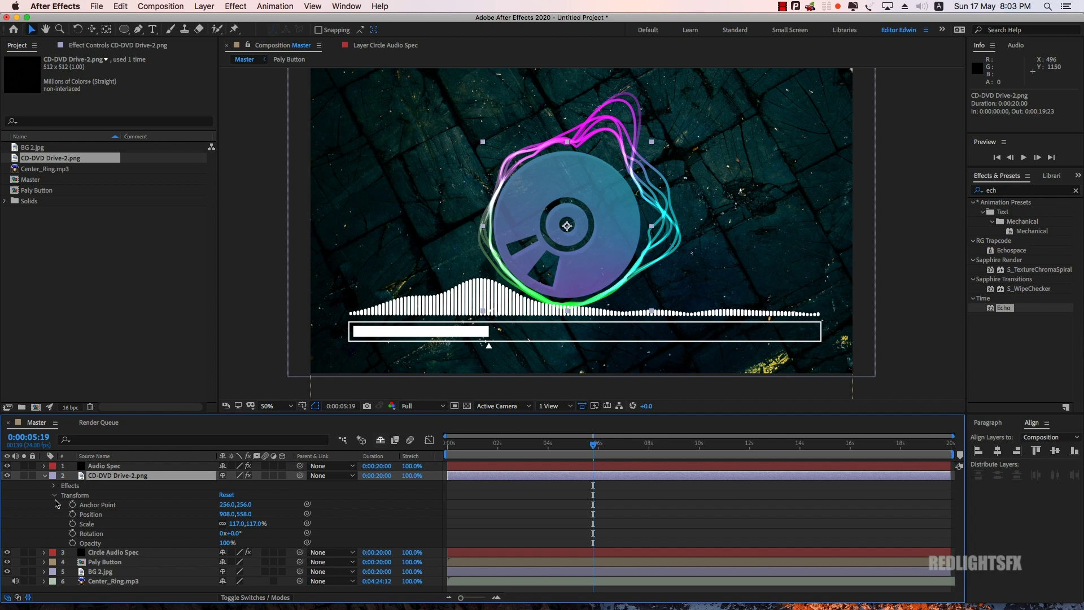
# Give the CD disc's Rotation the expression time*50
pyautogui.keyDown('alt'); pyautogui.click(72, 534); pyautogui.keyUp('alt')
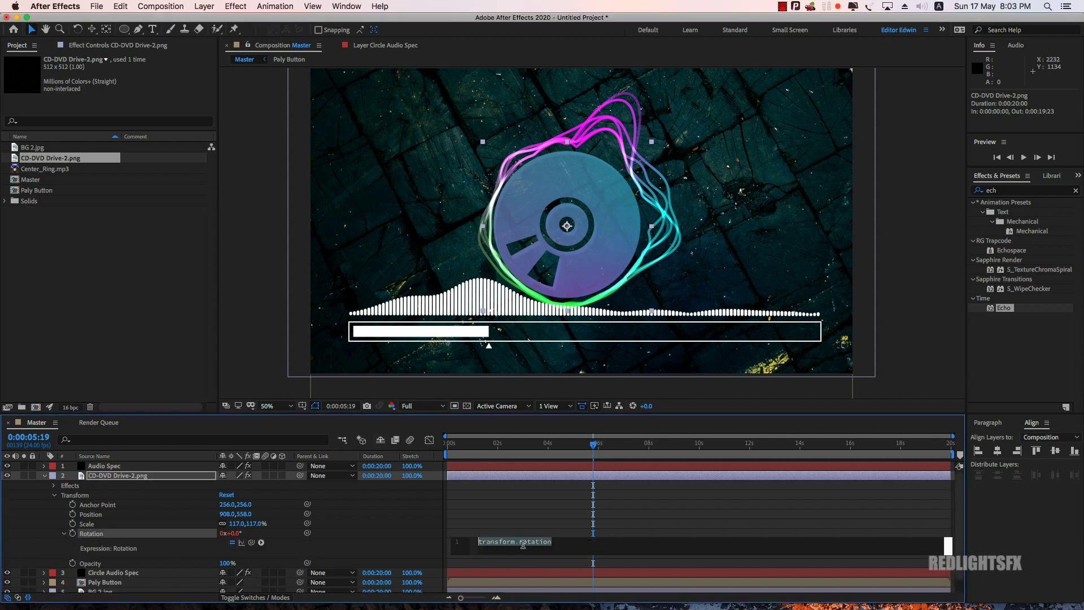
pyautogui.write('time*50')
pyautogui.press('KP_Enter')
# Preview the spinning disc with the music from the start
pyautogui.moveTo(510, 446); pyautogui.dragTo(444, 449)
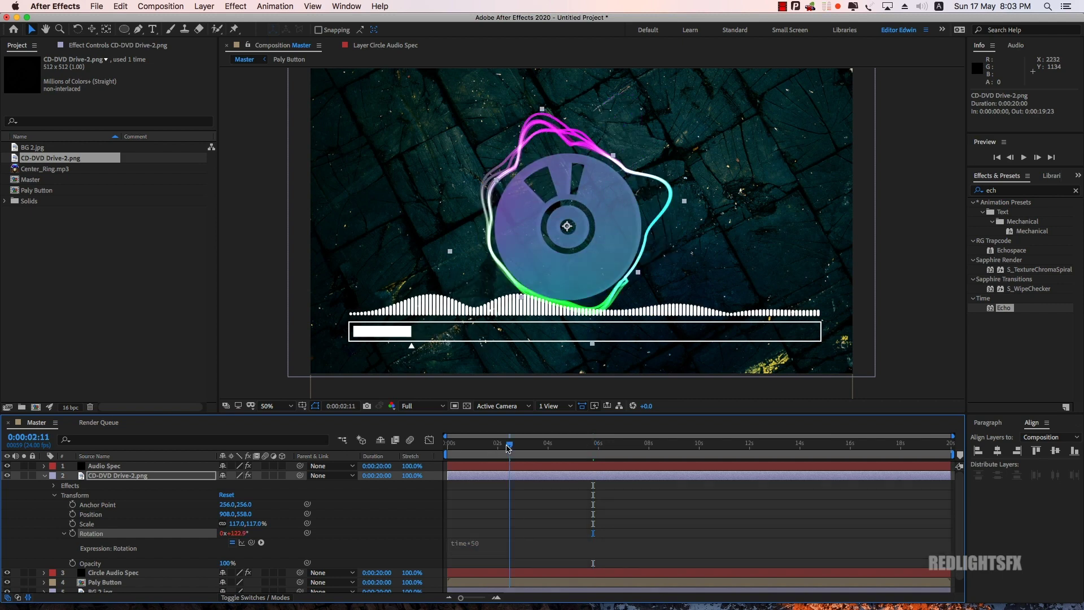
pyautogui.press('space')
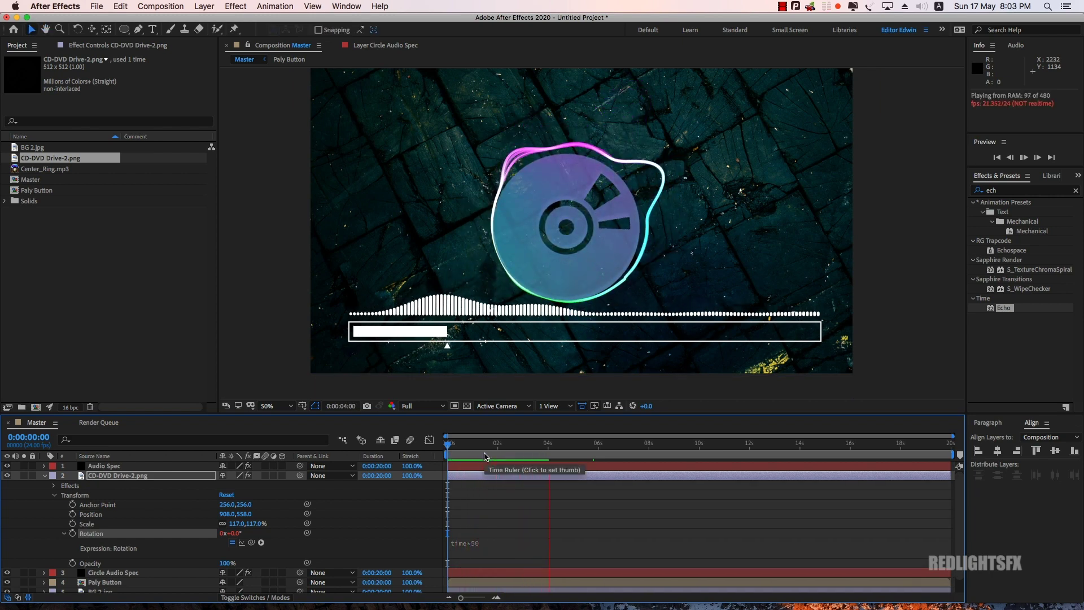
pyautogui.press('space')
pyautogui.click(541, 445)
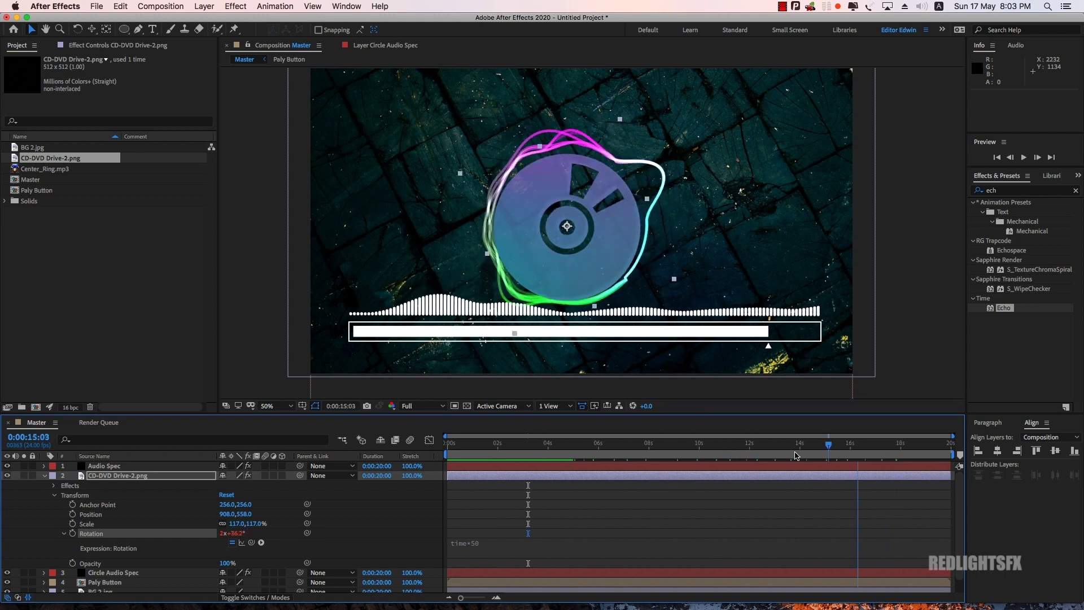
pyautogui.press('space')
pyautogui.click(44, 475)
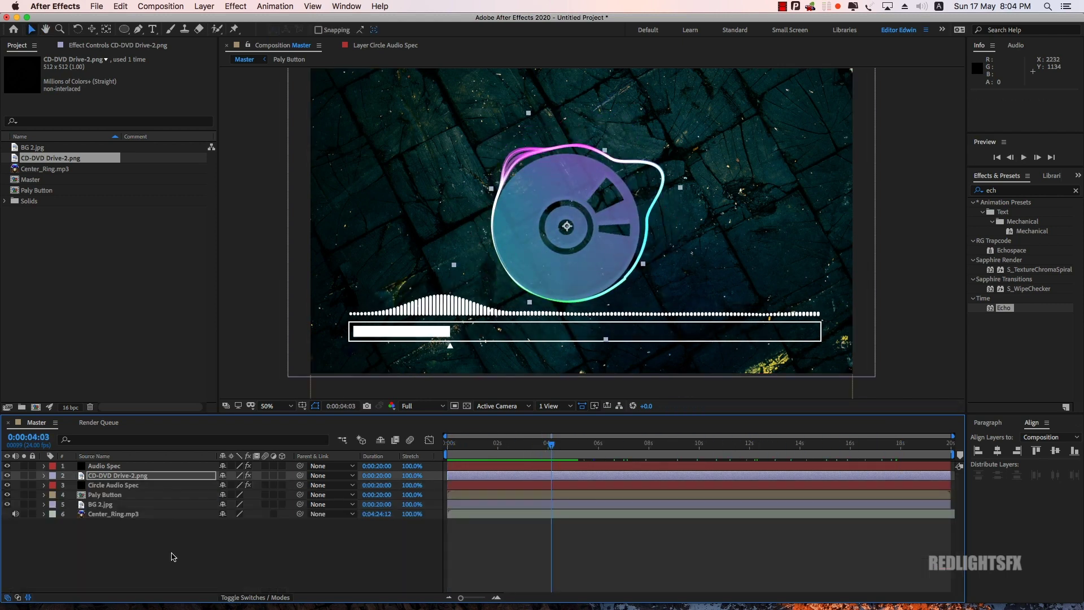
pyautogui.click(172, 558)
pyautogui.press('space')
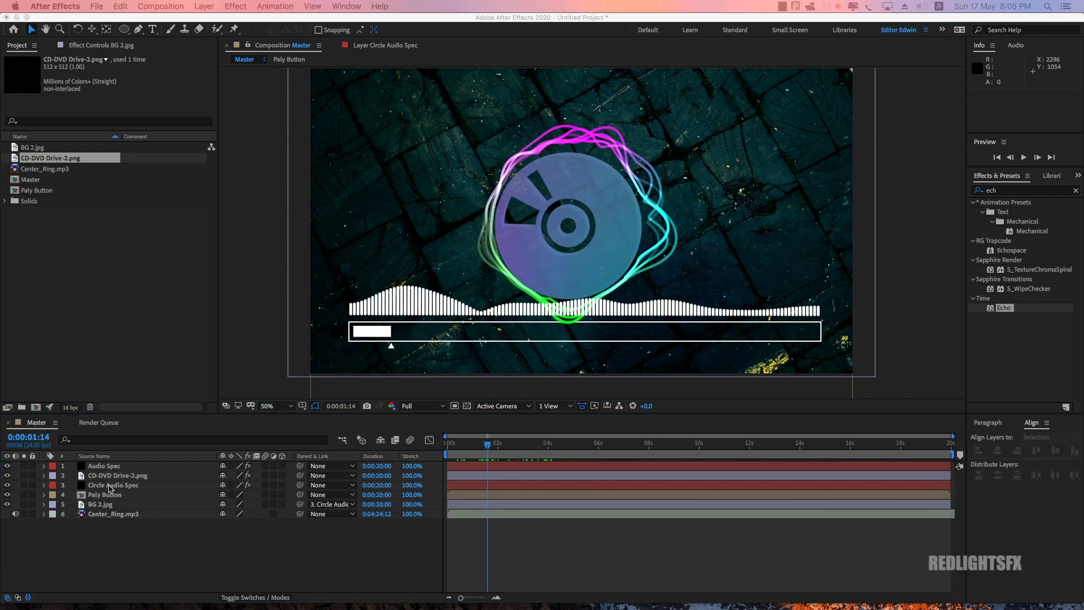
# Convert the comp's audio to amplitude keyframes, creating an Audio Amplitude layer
pyautogui.click(115, 486)
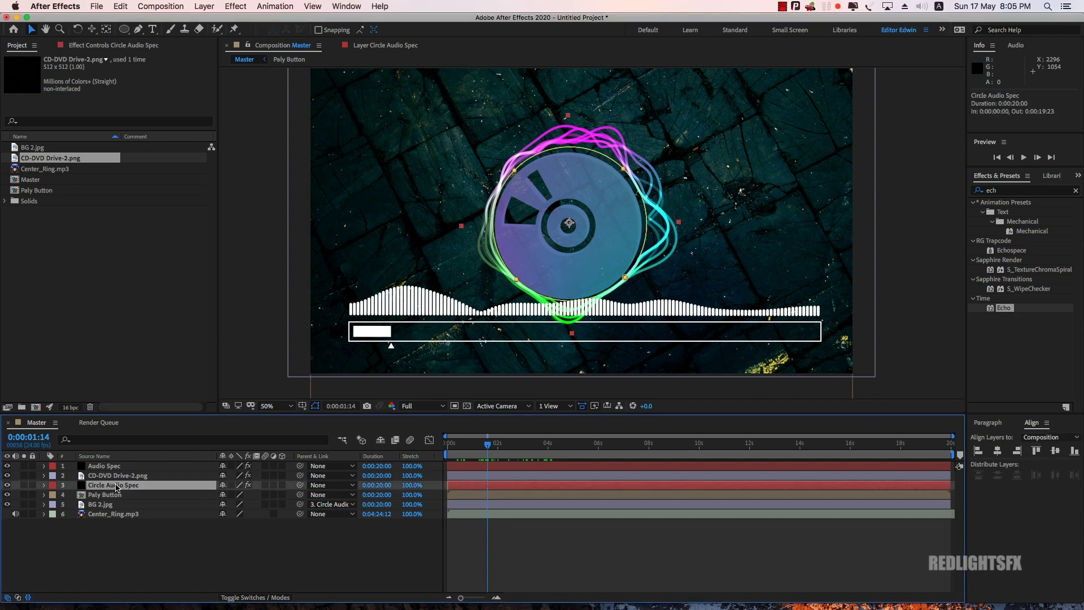
pyautogui.rightClick(105, 487)
pyautogui.moveTo(192, 482)
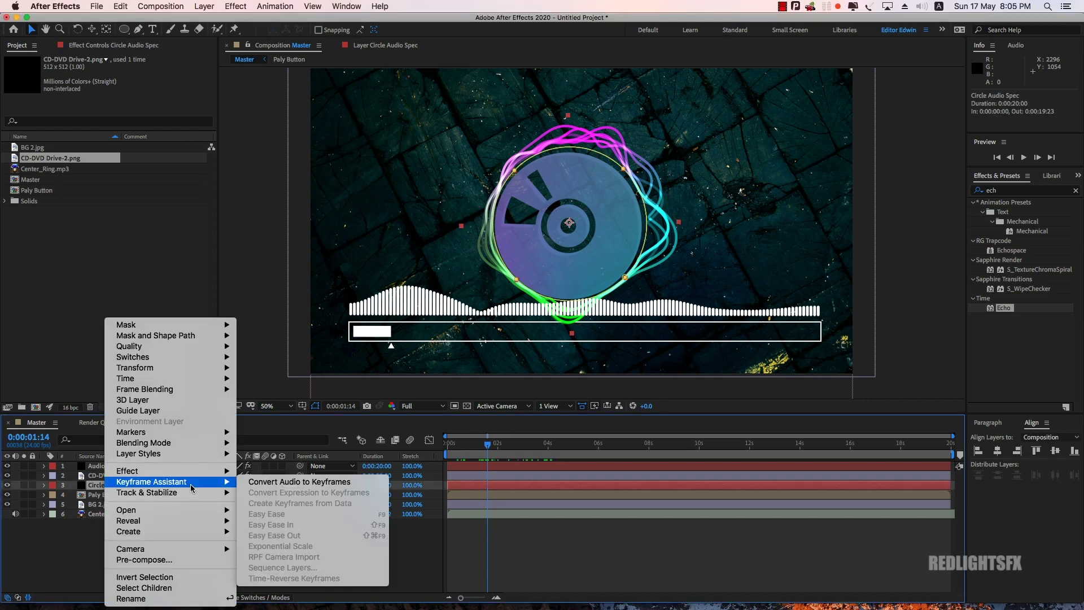
pyautogui.click(343, 487)
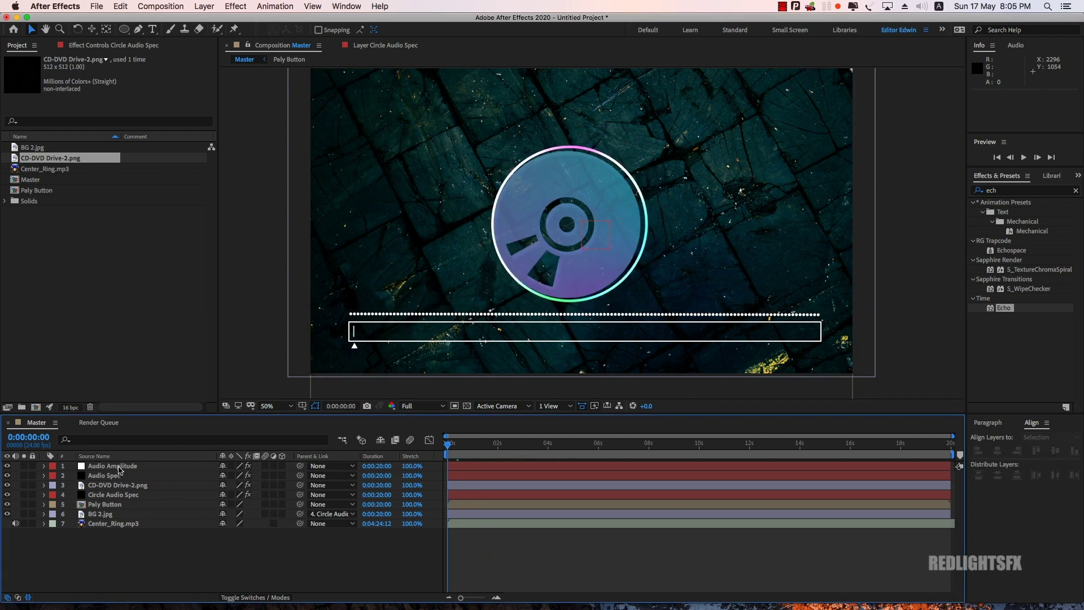
# Delete the Left Channel and Right Channel effects, keeping only Both Channels
pyautogui.click(44, 466)
pyautogui.click(54, 476)
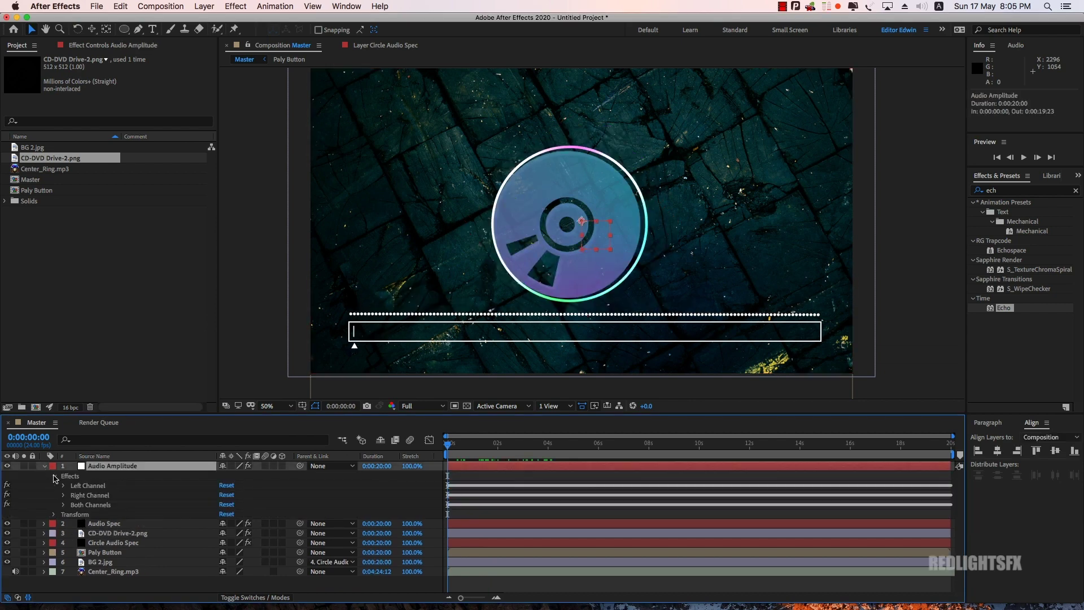
pyautogui.click(101, 486)
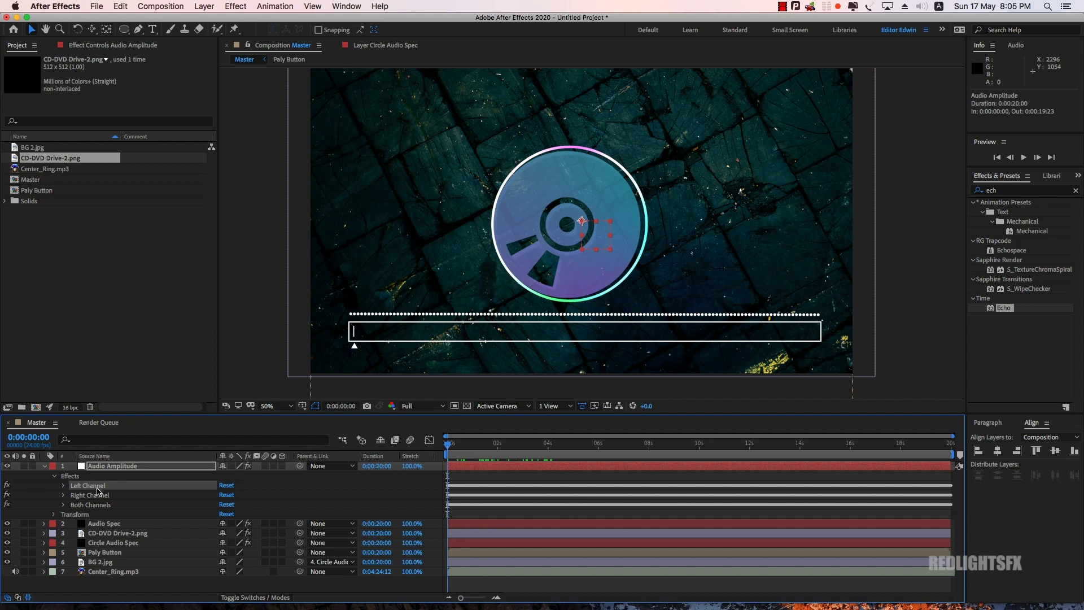
pyautogui.press('Delete')
pyautogui.click(98, 486)
pyautogui.press('Delete')
pyautogui.click(101, 487)
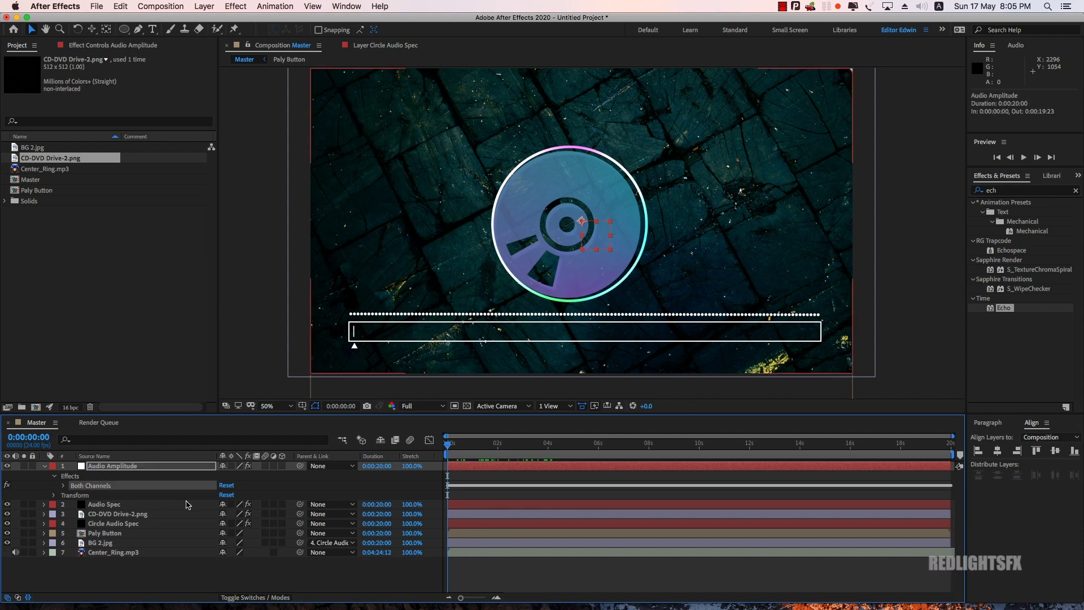
# Pick-whip BG 2.jpg's Scale to the Audio Amplitude Both Channels Slider
pyautogui.click(89, 544)
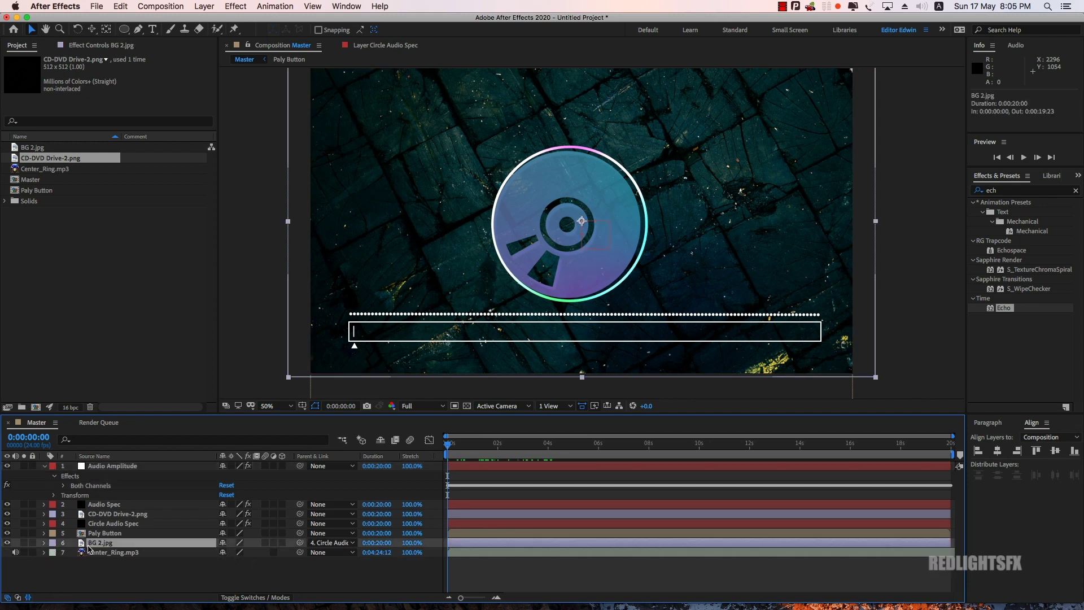
pyautogui.click(44, 543)
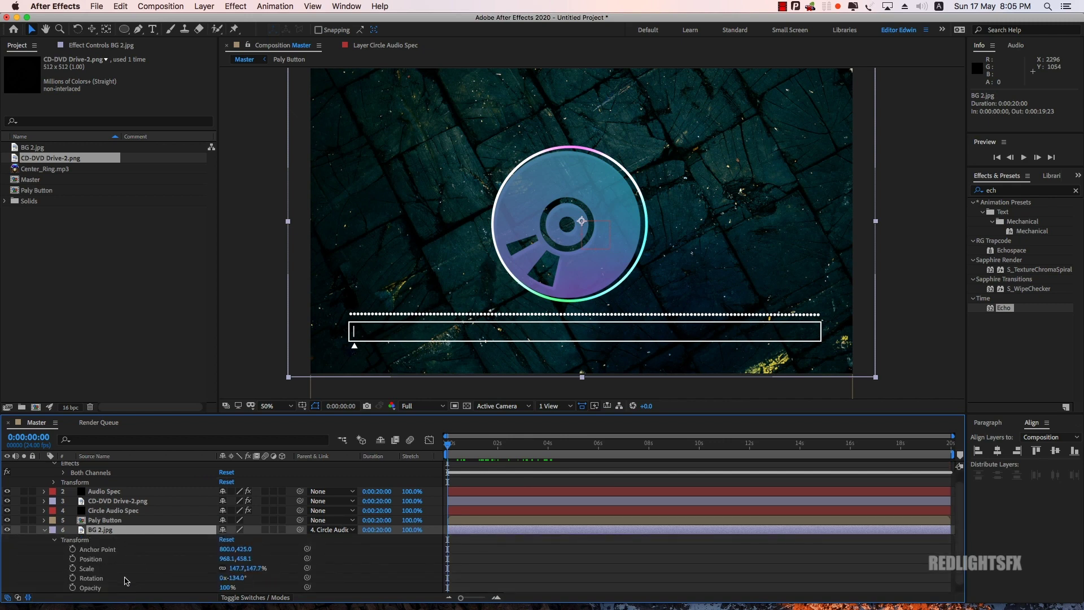
pyautogui.click(90, 568)
pyautogui.moveTo(307, 568); pyautogui.dragTo(65, 476)
pyautogui.click(63, 473)
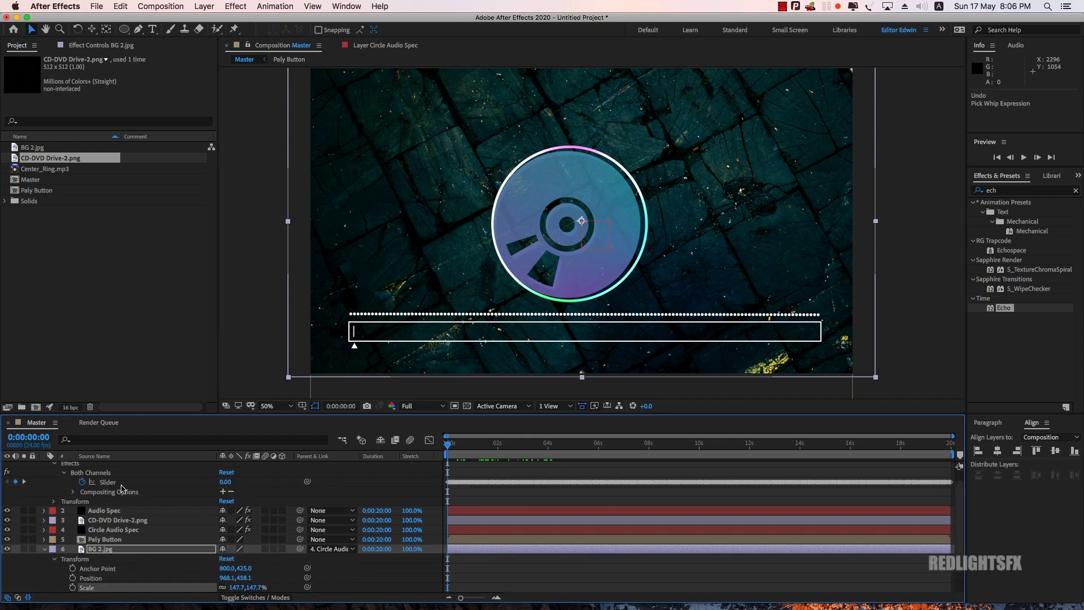
pyautogui.moveTo(307, 587); pyautogui.dragTo(108, 482)
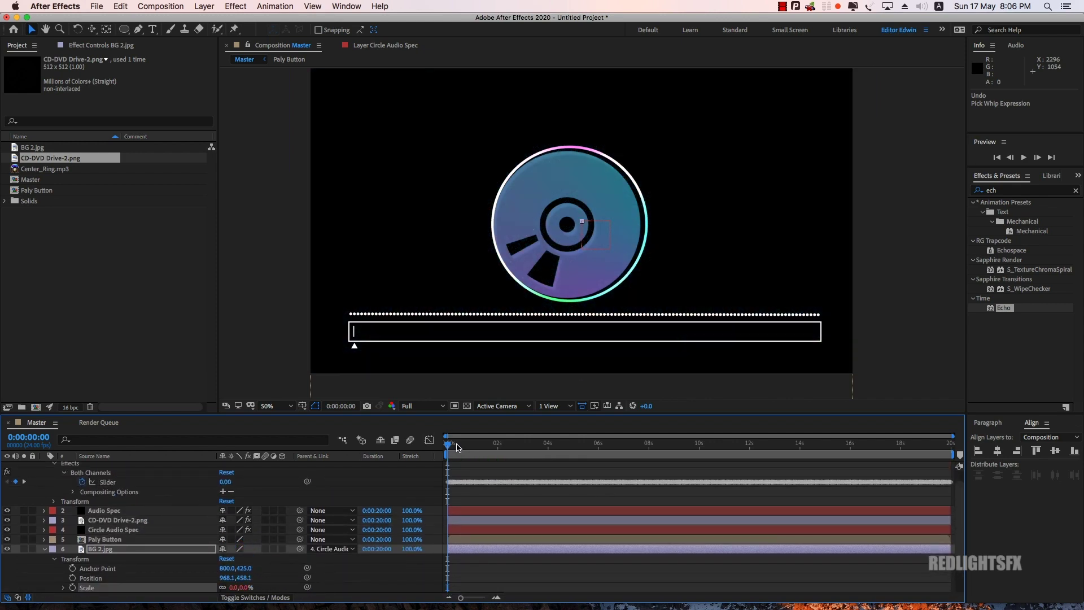
# Preview the audio-driven background scale from the 3-second mark
pyautogui.moveTo(458, 448); pyautogui.dragTo(523, 460)
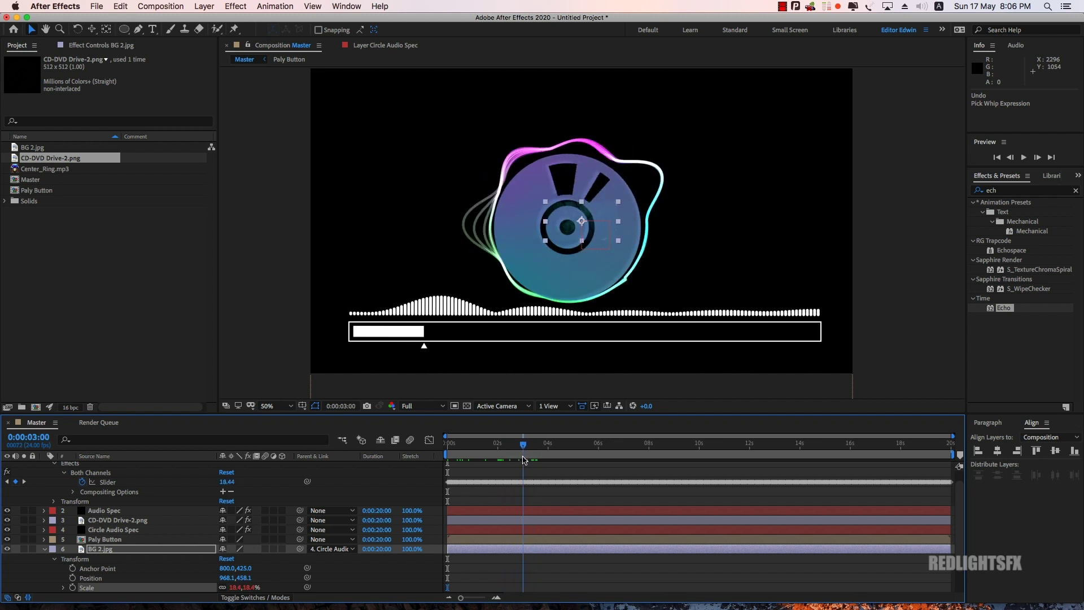
pyautogui.press('space')
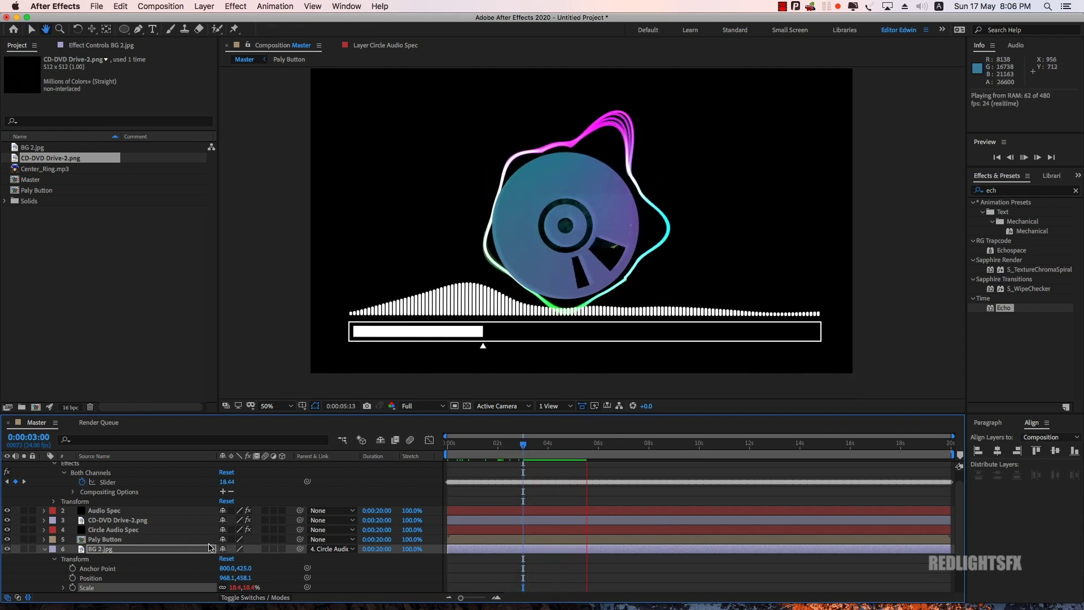
pyautogui.press('space')
pyautogui.scroll(-2, 293, 549)
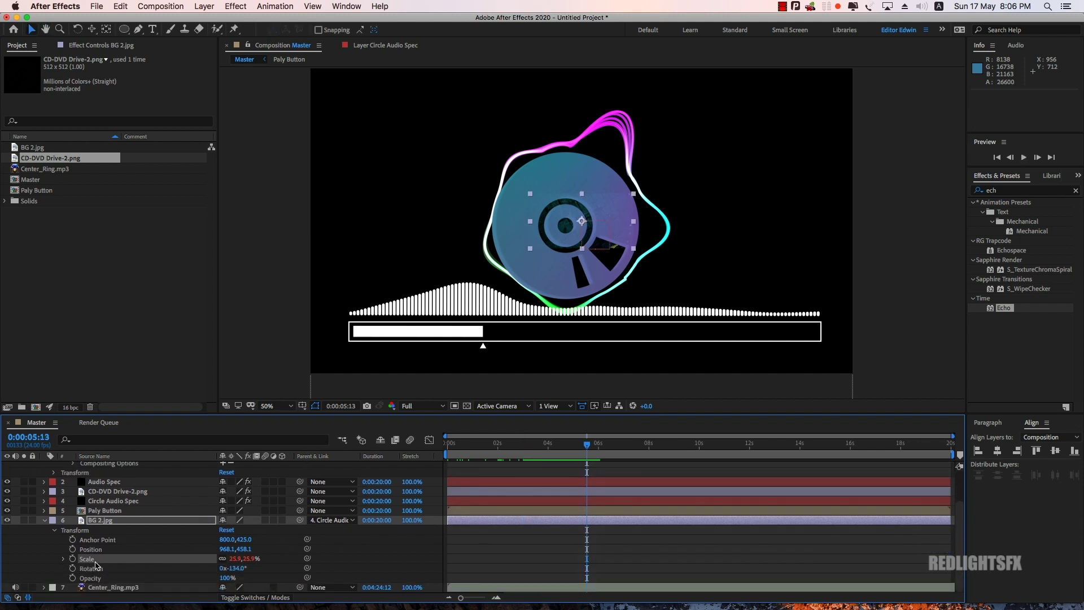
# Wrap the Scale expression in a [temp, temp] array offset and preview the pulse
pyautogui.click(63, 559)
pyautogui.click(696, 570)
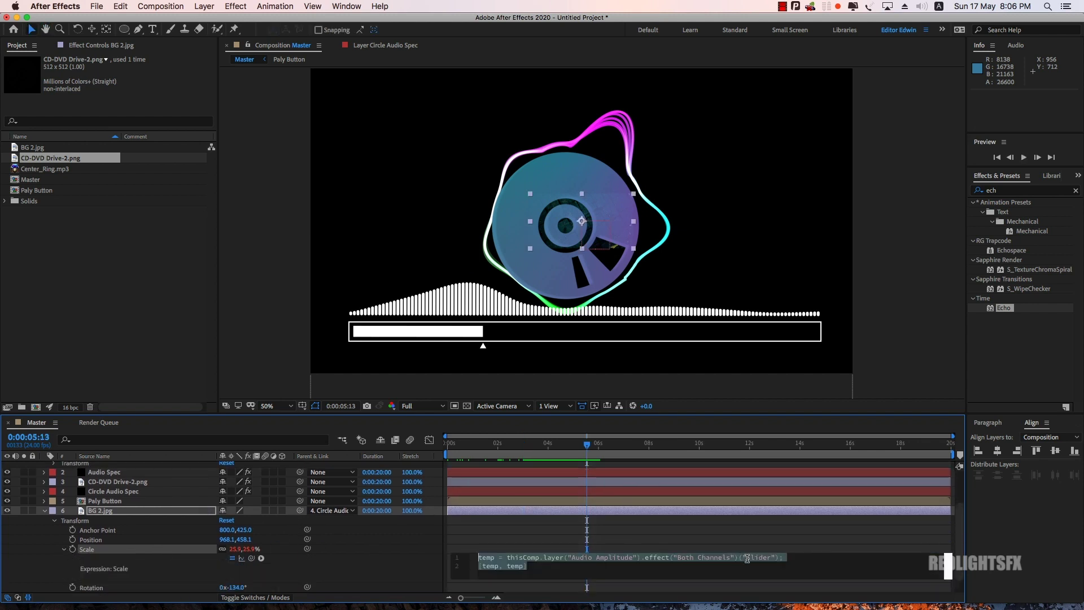
pyautogui.write('[100,100')
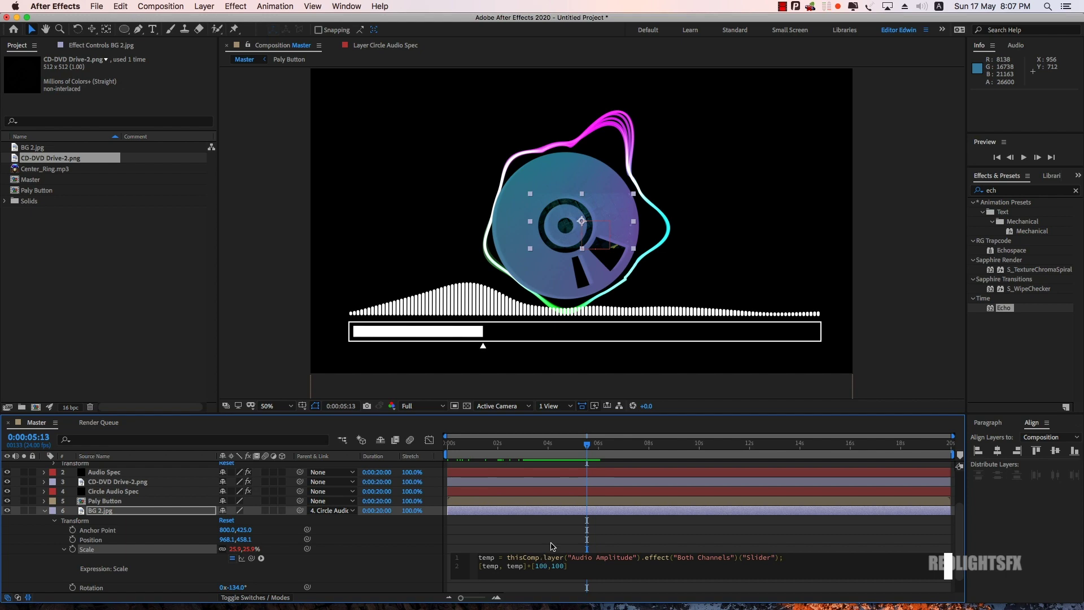
pyautogui.click(552, 546)
pyautogui.click(566, 442)
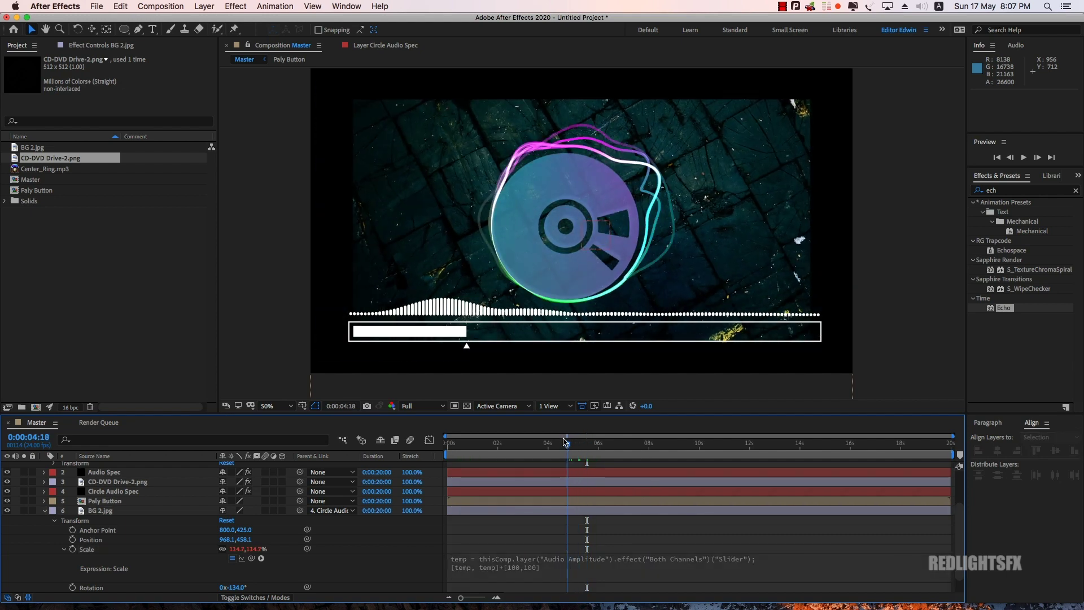
pyautogui.press('space')
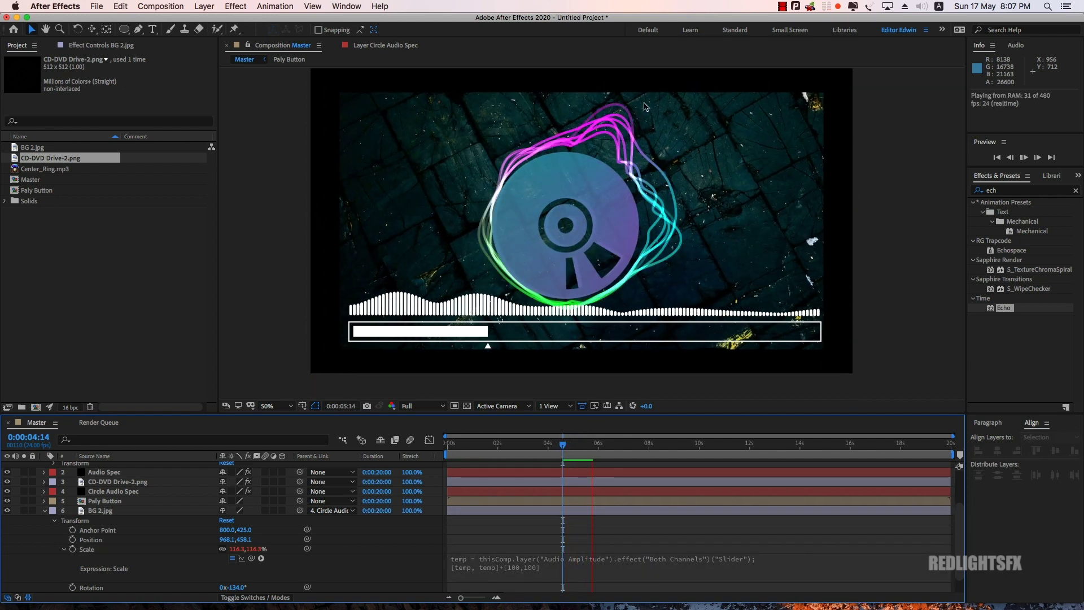
# Change the Scale expression offset to [130,130]
pyautogui.click(532, 574)
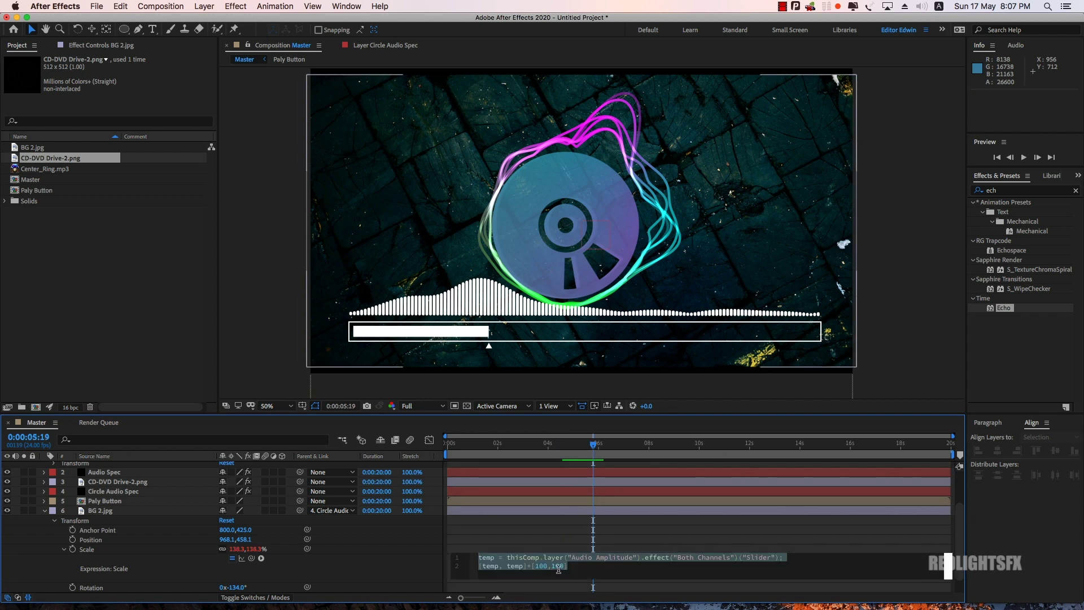
pyautogui.doubleClick(558, 566)
pyautogui.write('100,1')
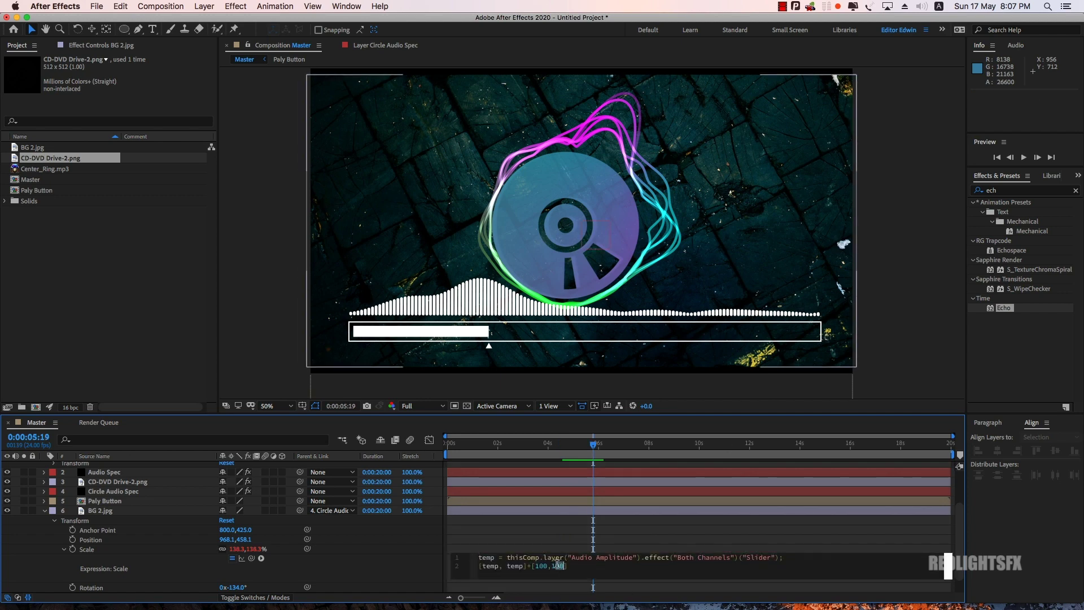
pyautogui.write('3')
pyautogui.press('KP_Enter')
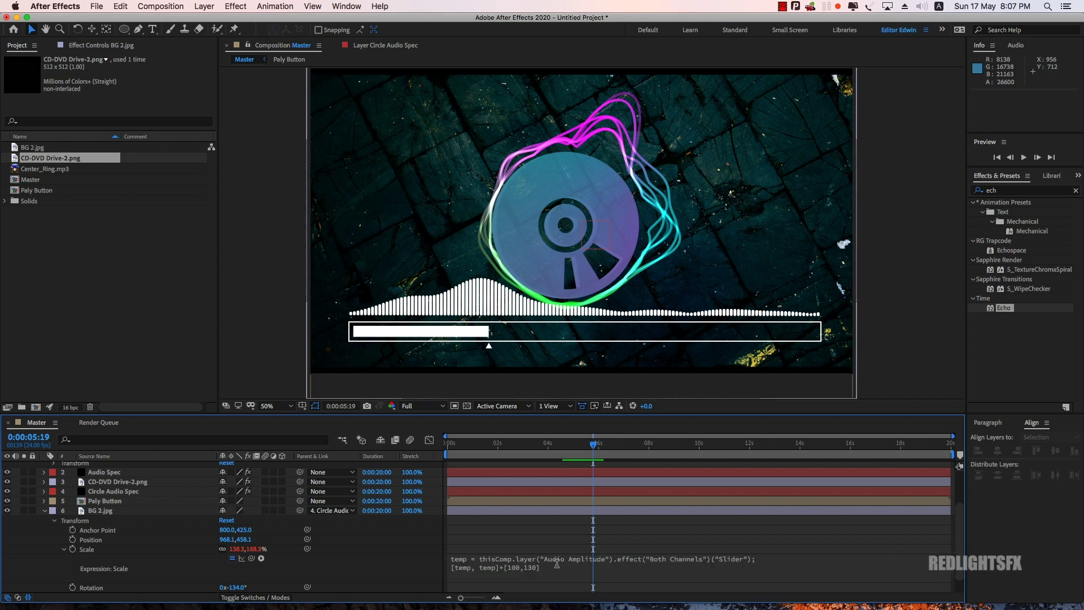
pyautogui.moveTo(601, 447); pyautogui.dragTo(518, 445)
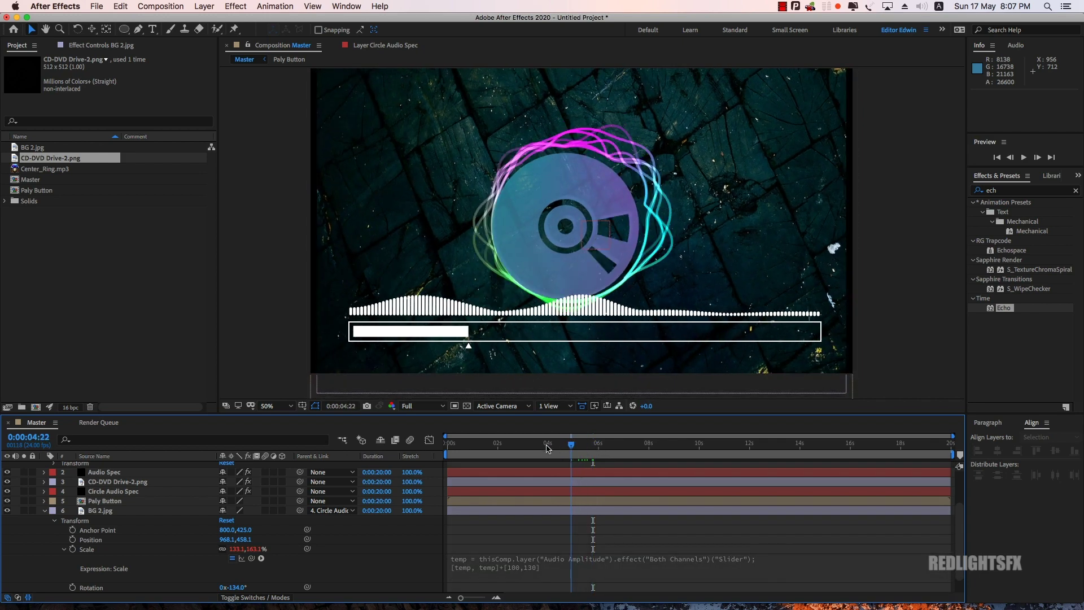
pyautogui.click(514, 568)
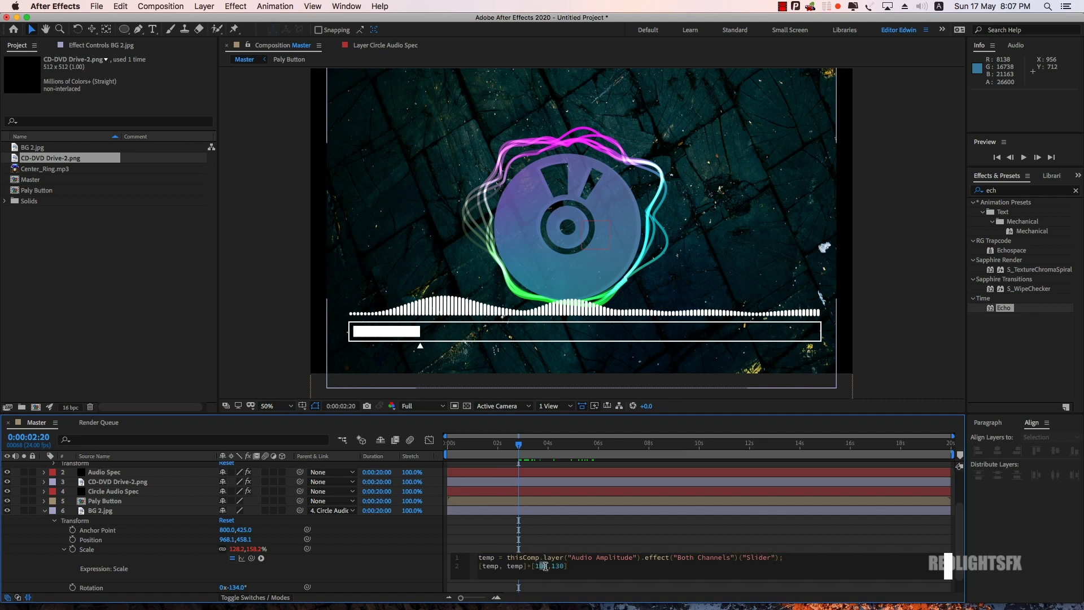
pyautogui.write('0')
pyautogui.press('KP_Enter')
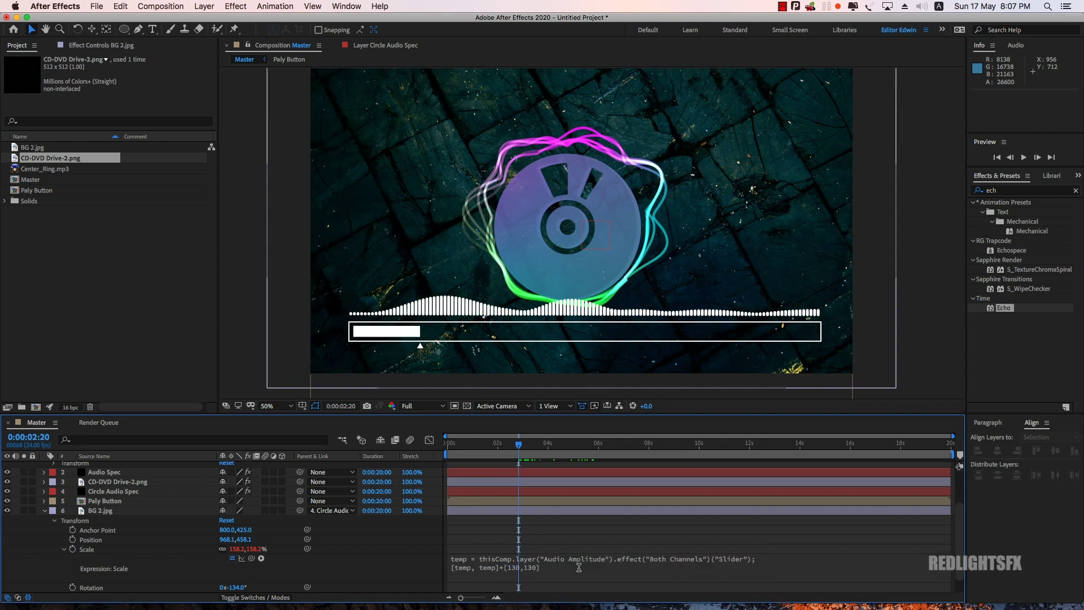
# Preview the enlarged pulsing background and start adding a divisor after the slider reference
pyautogui.click(499, 442)
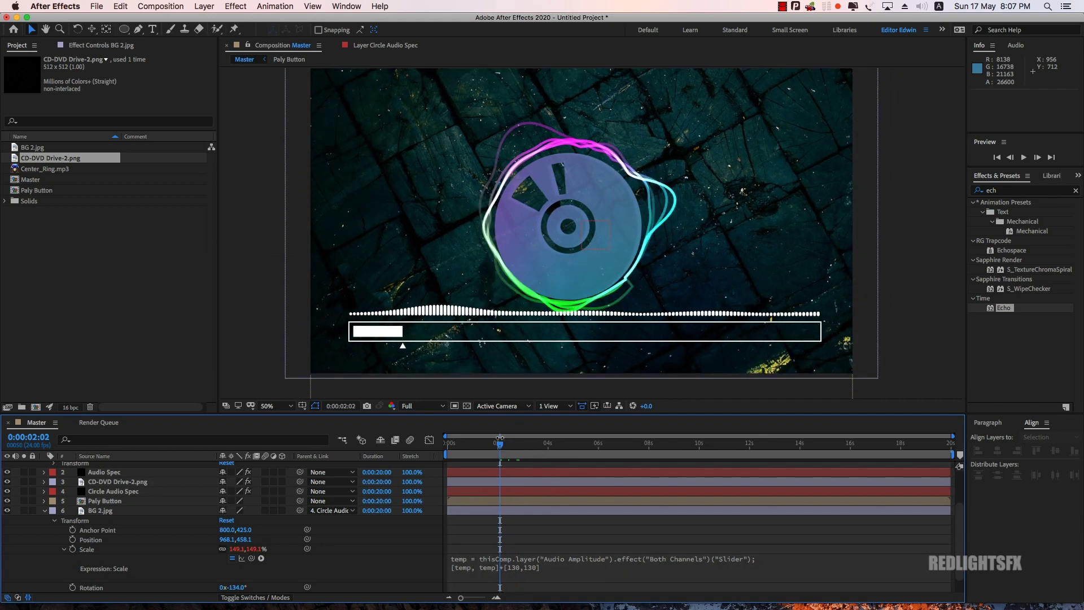
pyautogui.press('space')
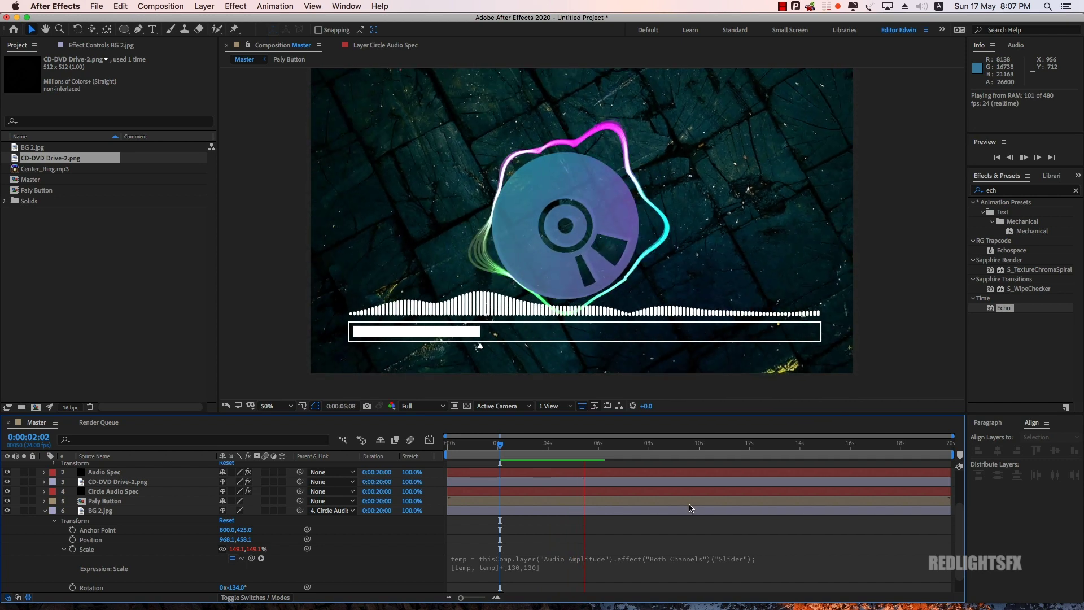
pyautogui.click(753, 564)
pyautogui.click(783, 559)
pyautogui.write('/8')
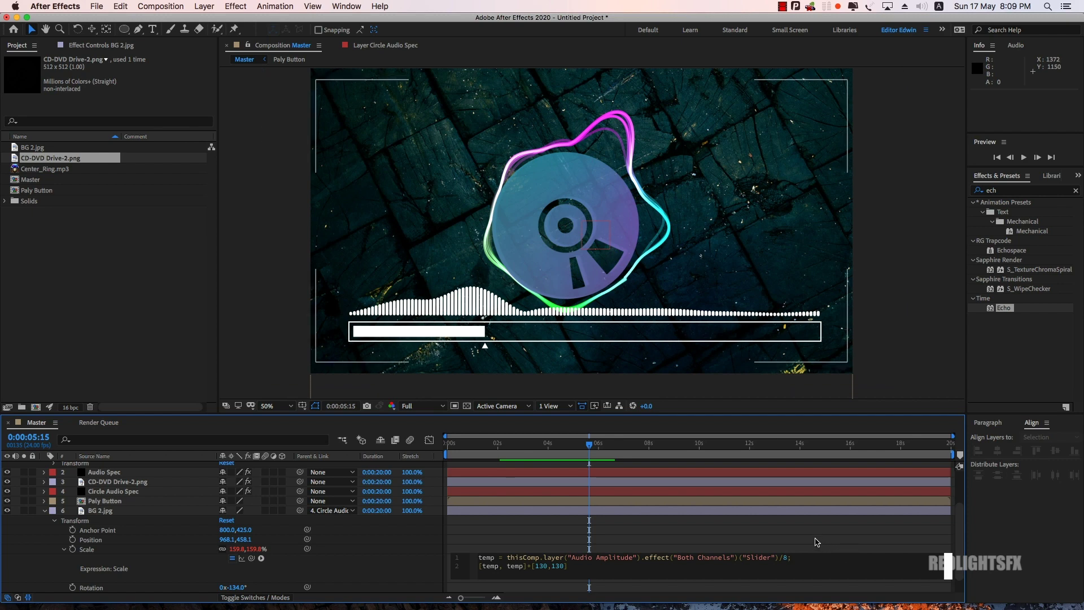
# Divide the slider value by 15 in the Scale expression, after trying 8
pyautogui.click(819, 543)
pyautogui.click(584, 444)
pyautogui.click(516, 444)
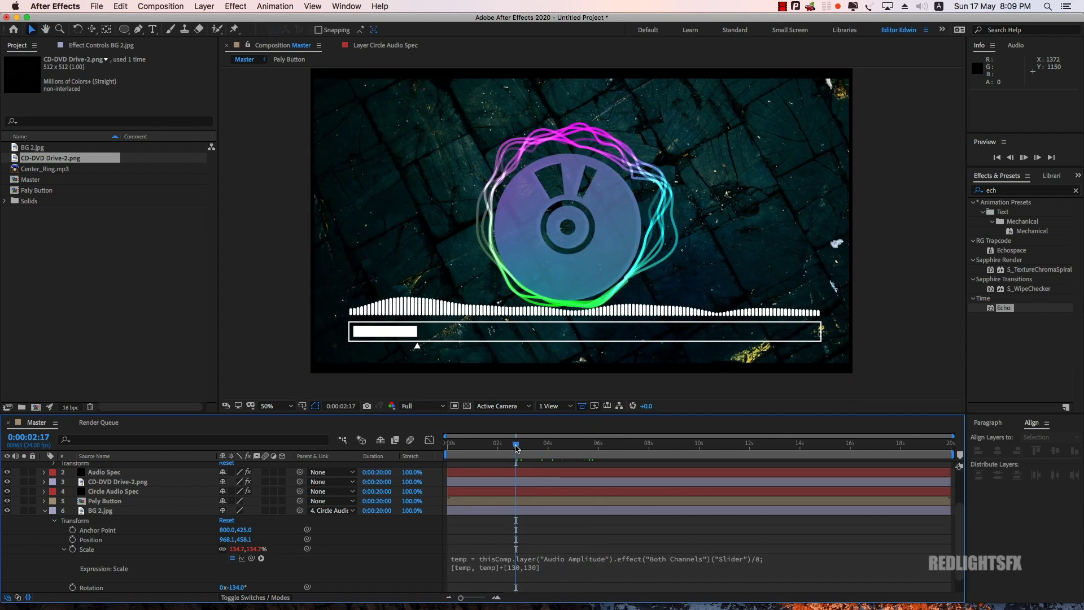
pyautogui.press('space')
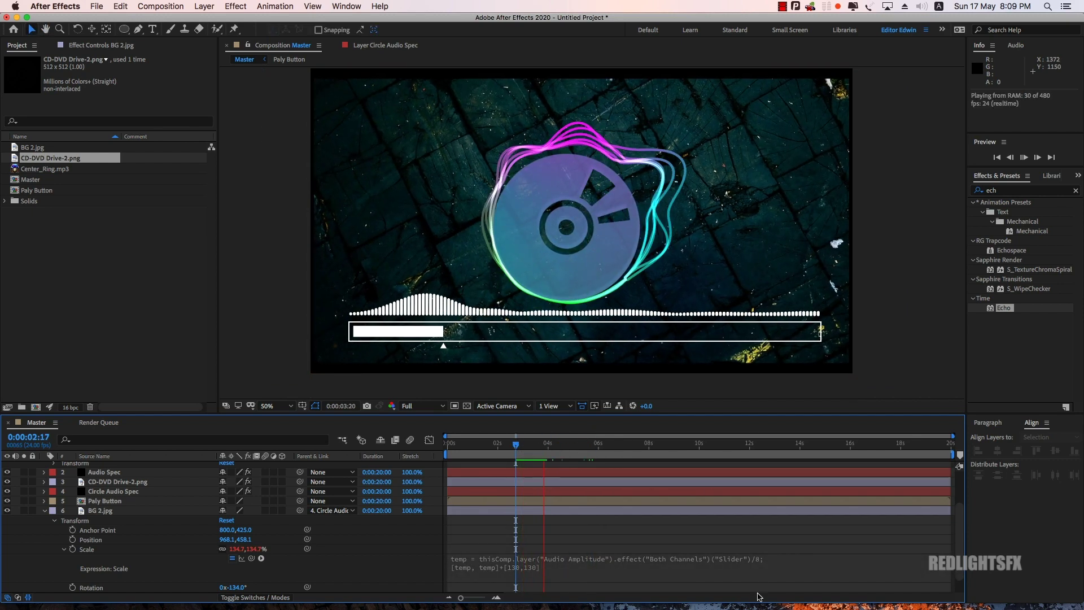
pyautogui.click(774, 559)
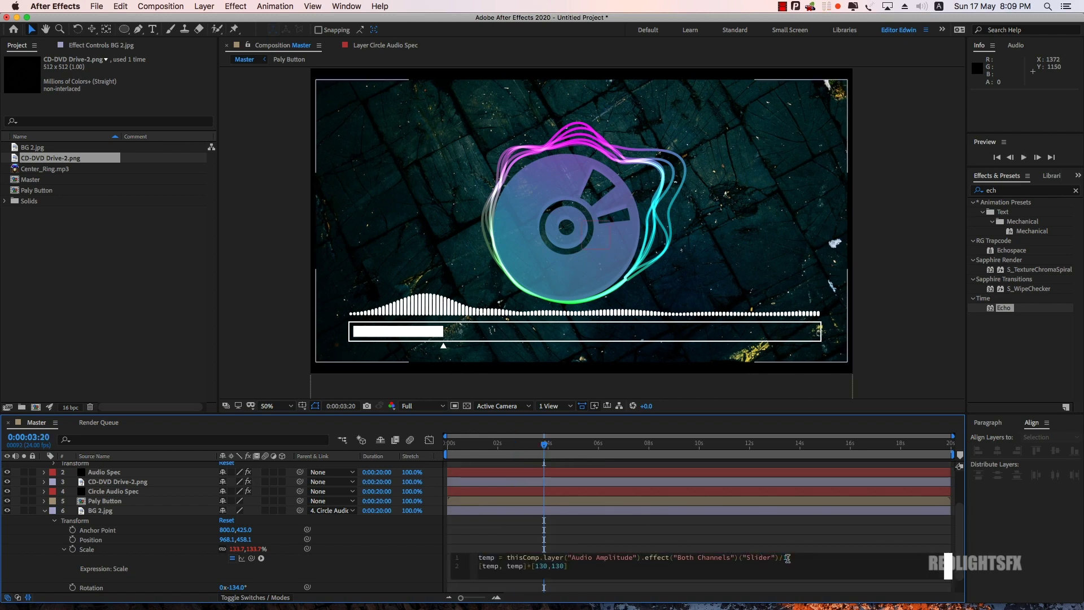
pyautogui.write('15;')
pyautogui.press('KP_Enter')
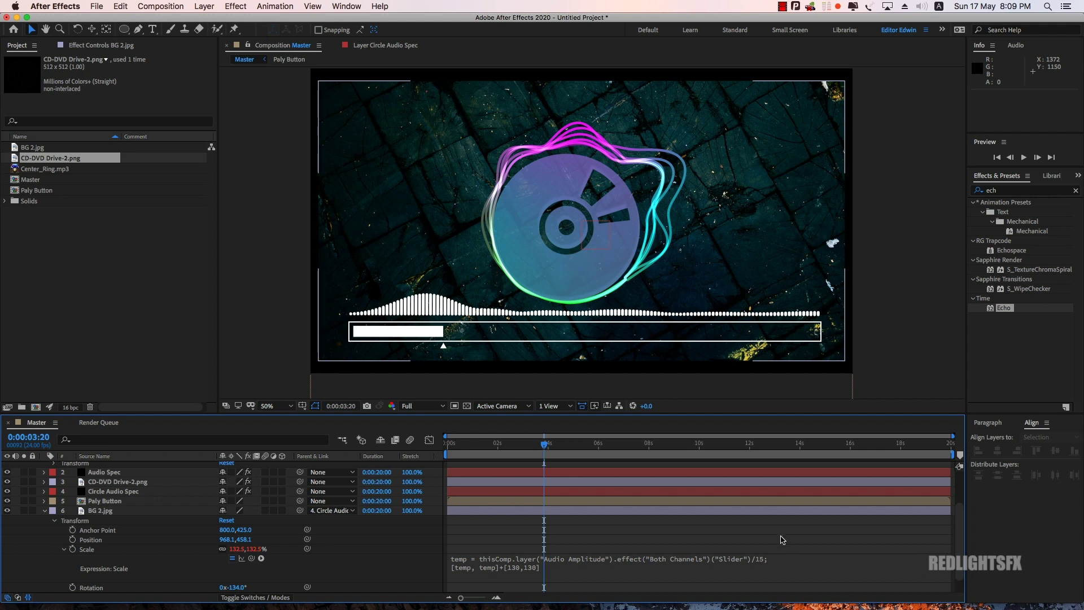
# Raise the Scale offset to [150,150] and preview from about 4 seconds
pyautogui.moveTo(757, 443); pyautogui.dragTo(757, 443)
pyautogui.click(532, 571)
pyautogui.click(556, 570)
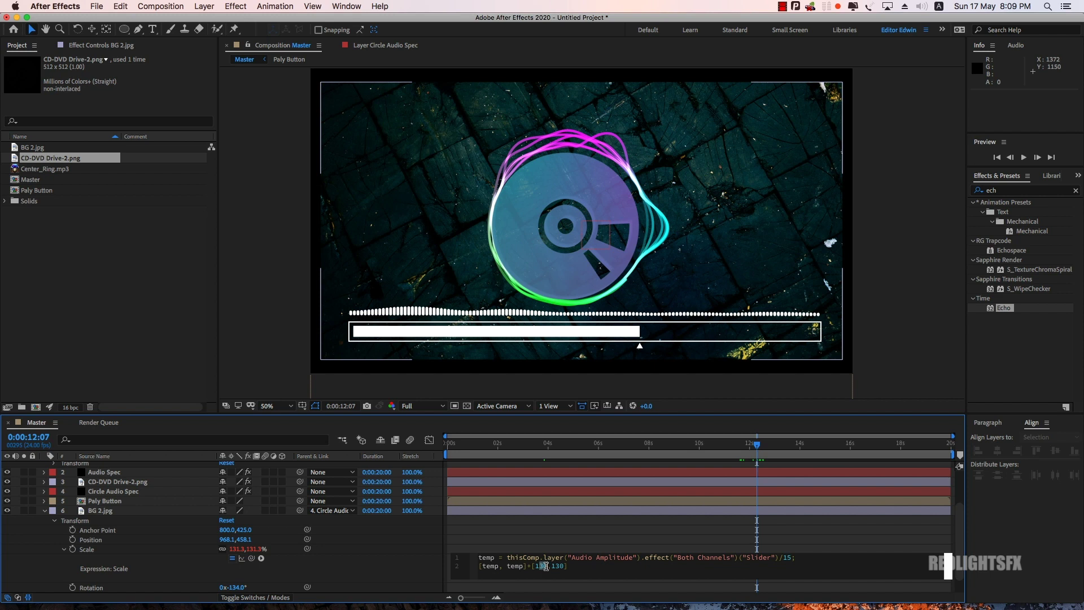
pyautogui.write('150')
pyautogui.press('KP_Enter')
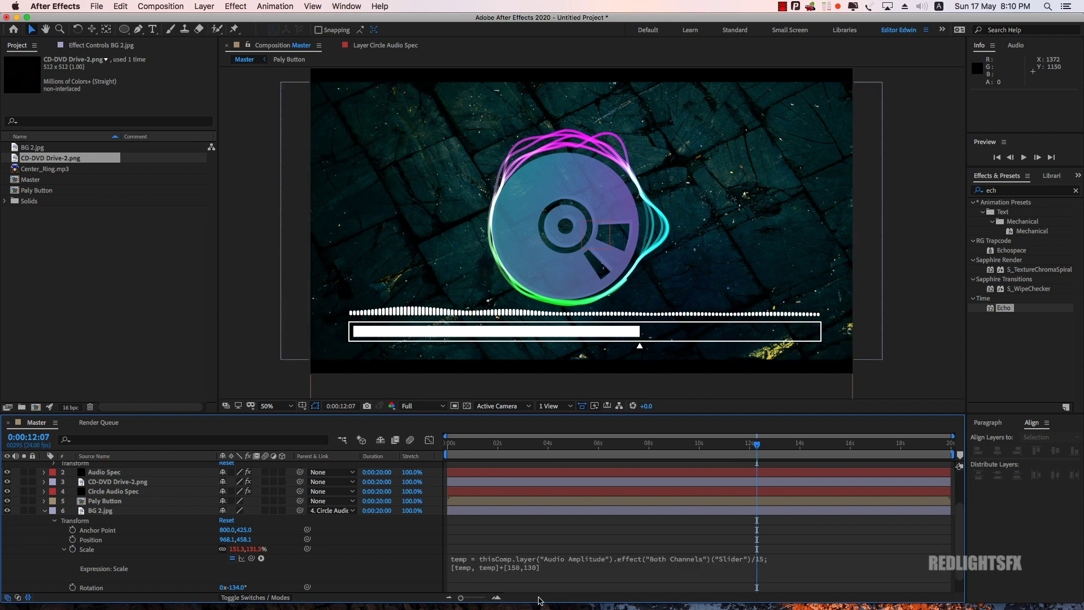
pyautogui.click(535, 570)
pyautogui.click(559, 569)
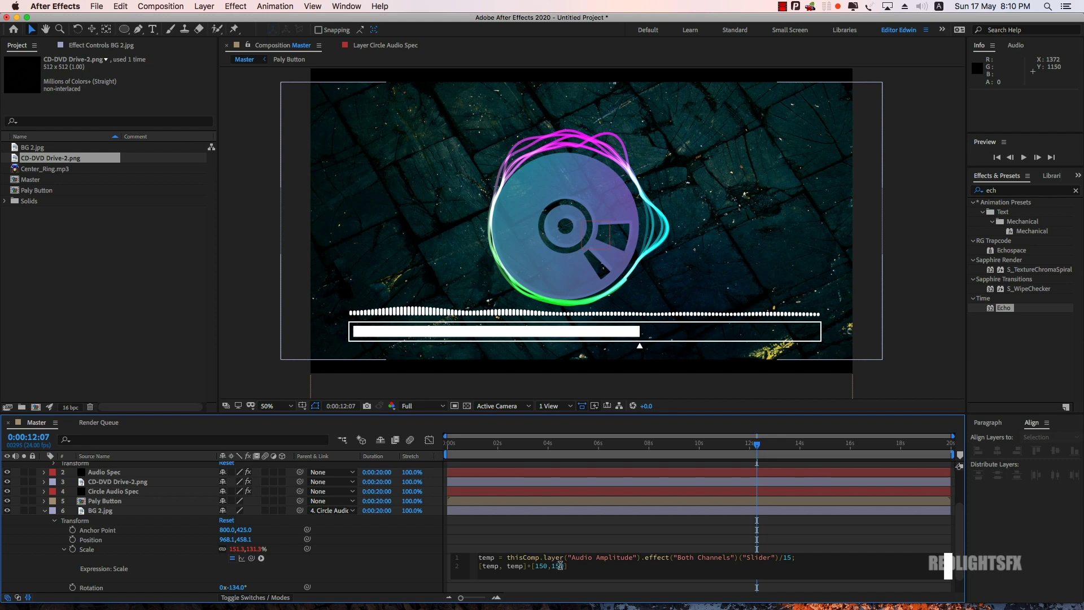
pyautogui.press('KP_Enter')
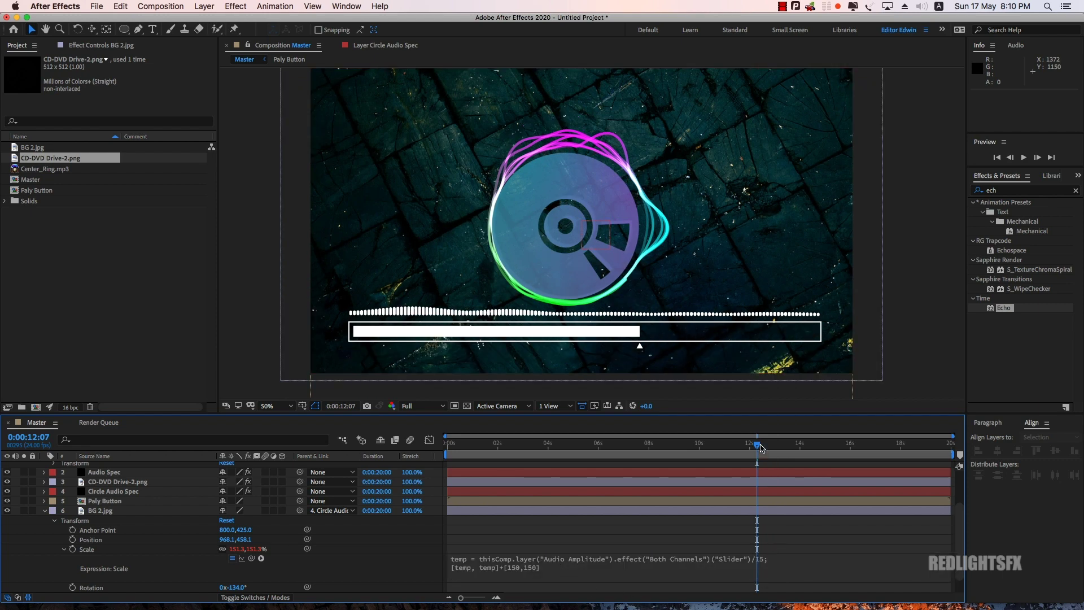
pyautogui.moveTo(761, 448); pyautogui.dragTo(554, 446)
pyautogui.press('space')
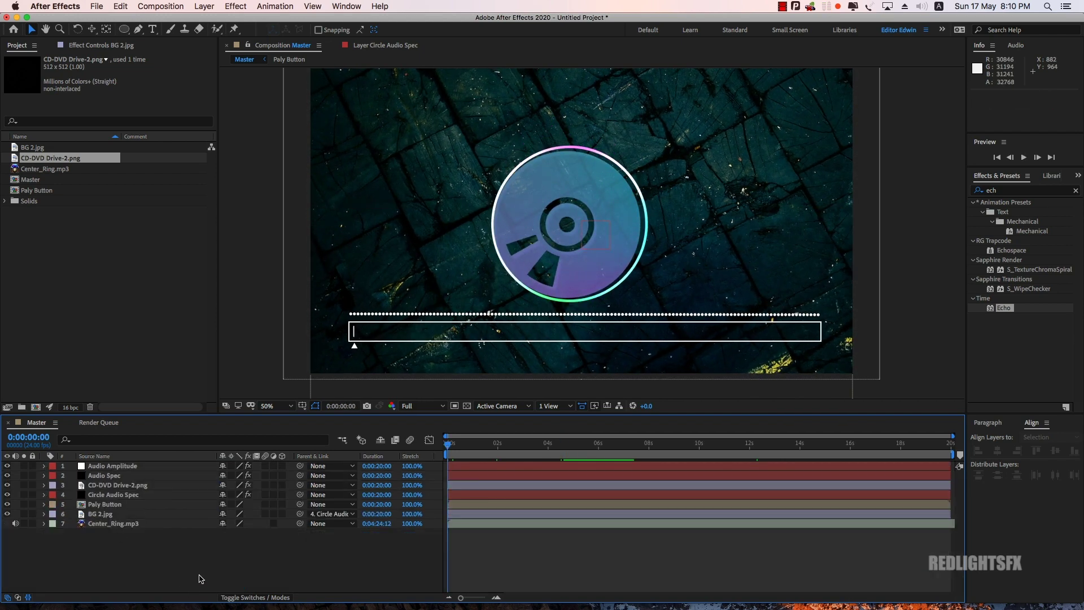
pyautogui.press('space')
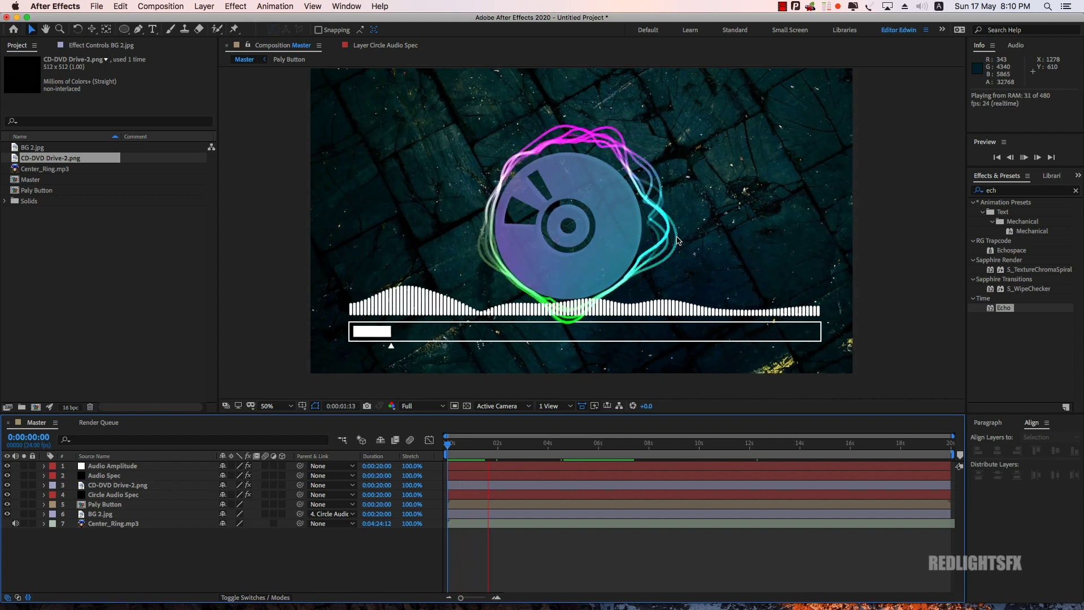
pyautogui.press('space')
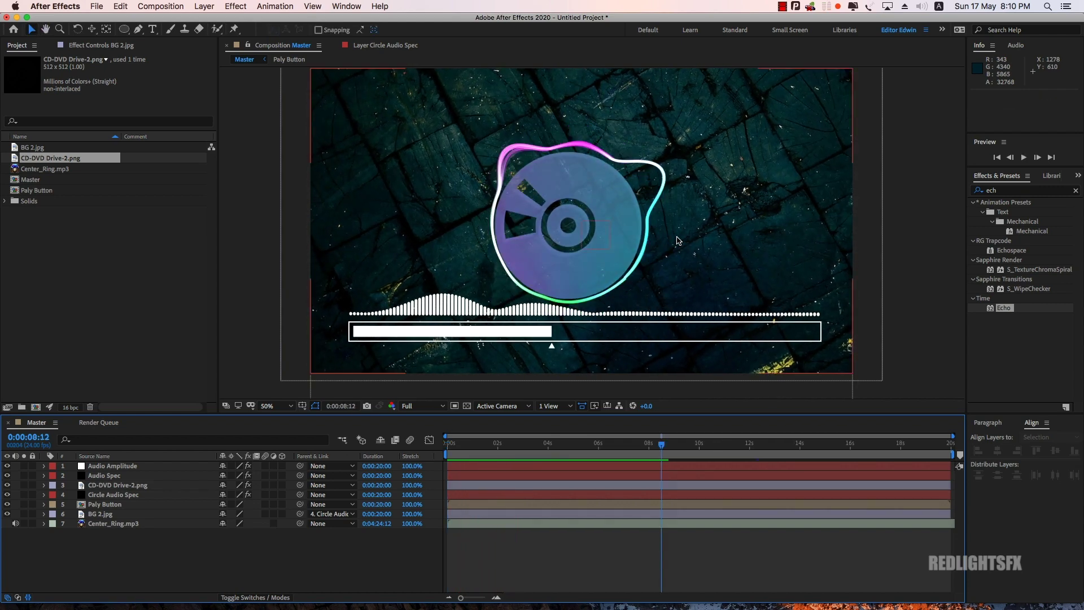